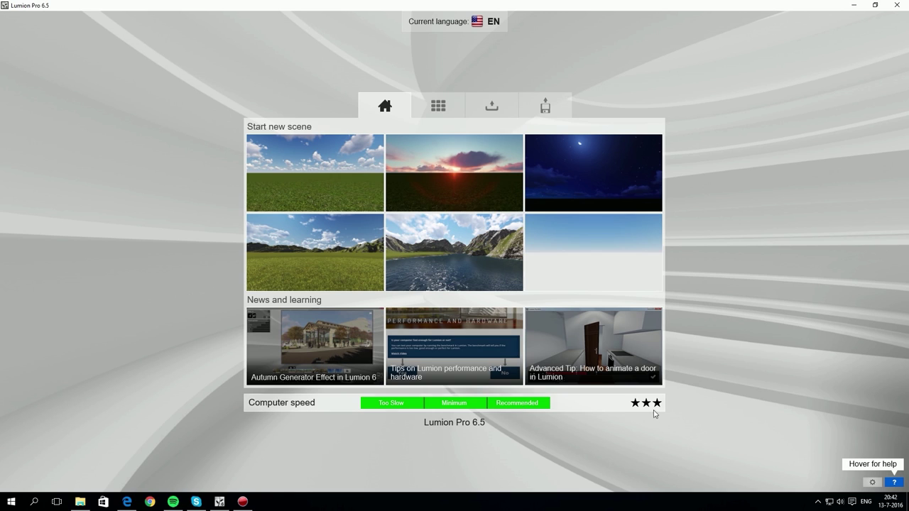
- Check the computer speed benchmark results and read the performance and hardware article
click(338, 407)
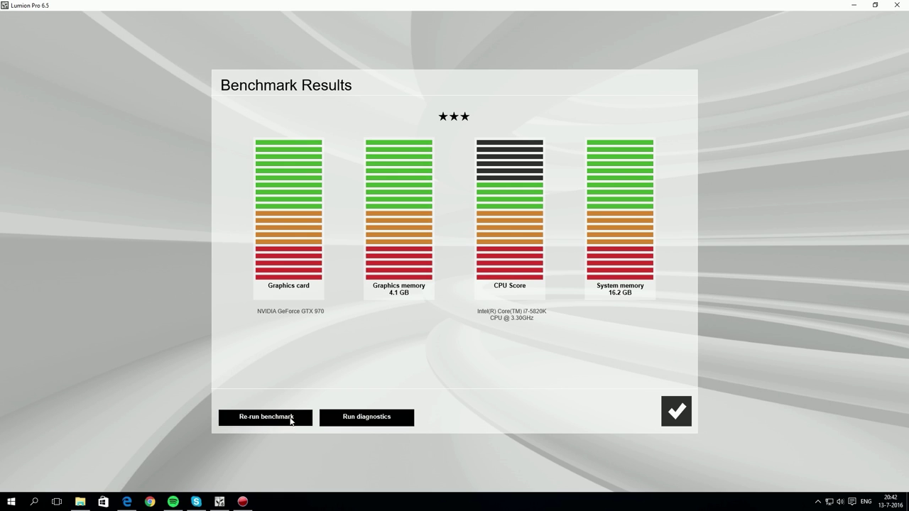
click(671, 419)
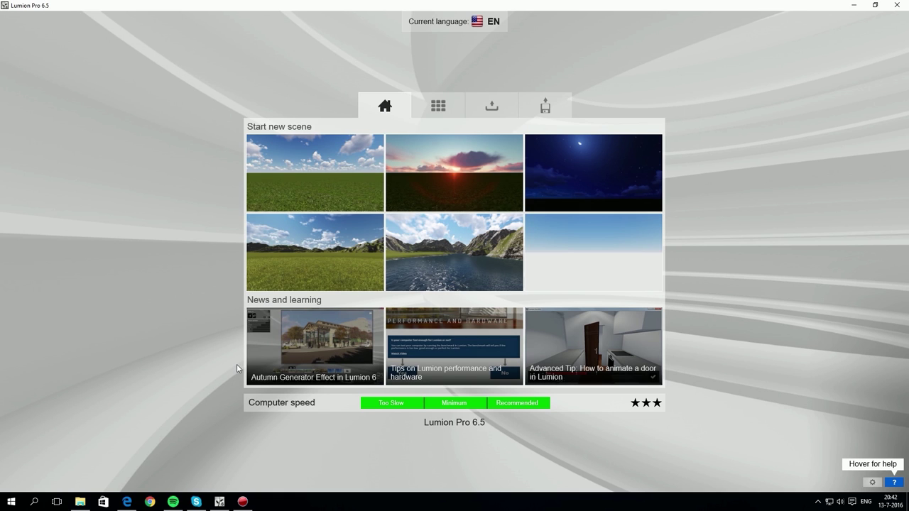
click(447, 360)
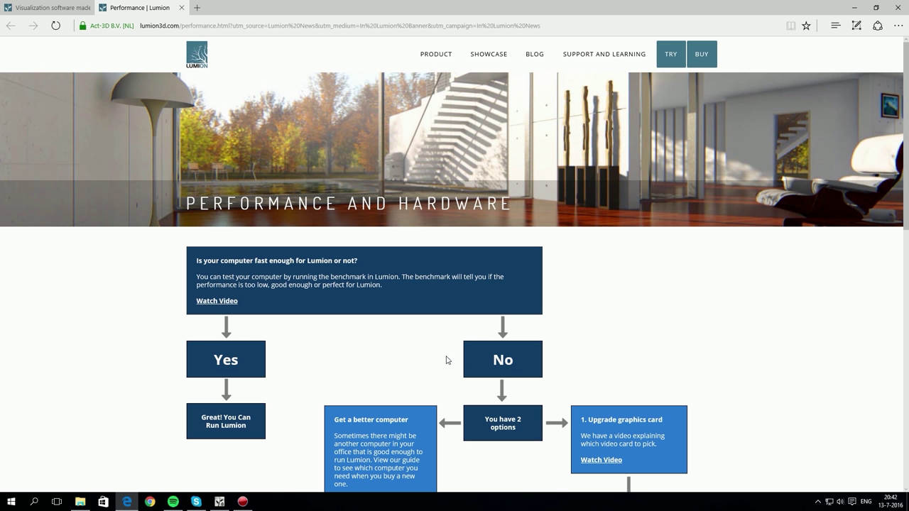
scroll(83, 303, down, 2)
scroll(84, 303, down, 2)
scroll(84, 303, down, 2)
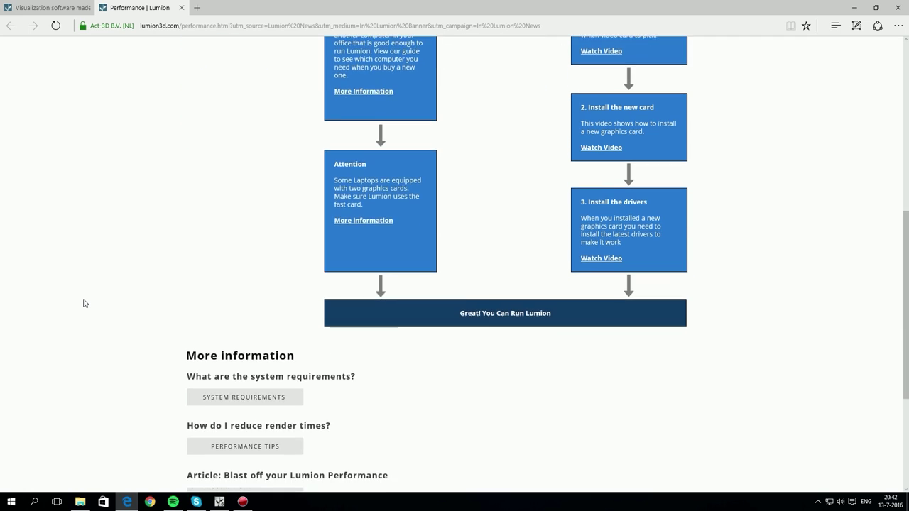
scroll(84, 303, down, 3)
click(220, 501)
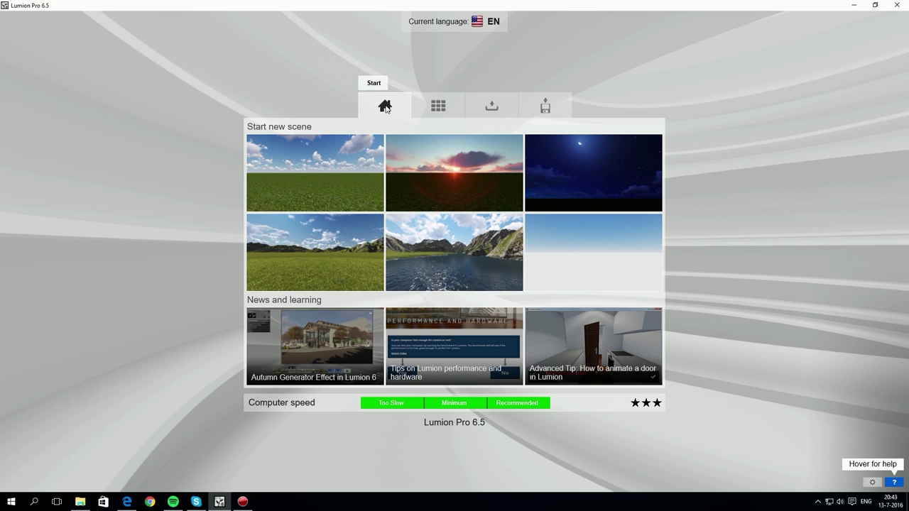
- Browse the Examples and Load scene tabs, keep English, and start the grass-and-sky scene
click(437, 107)
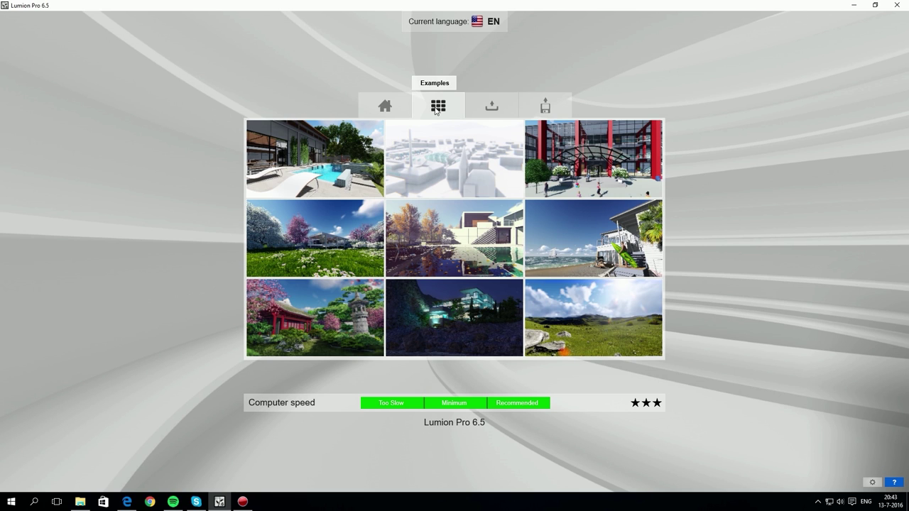
click(496, 108)
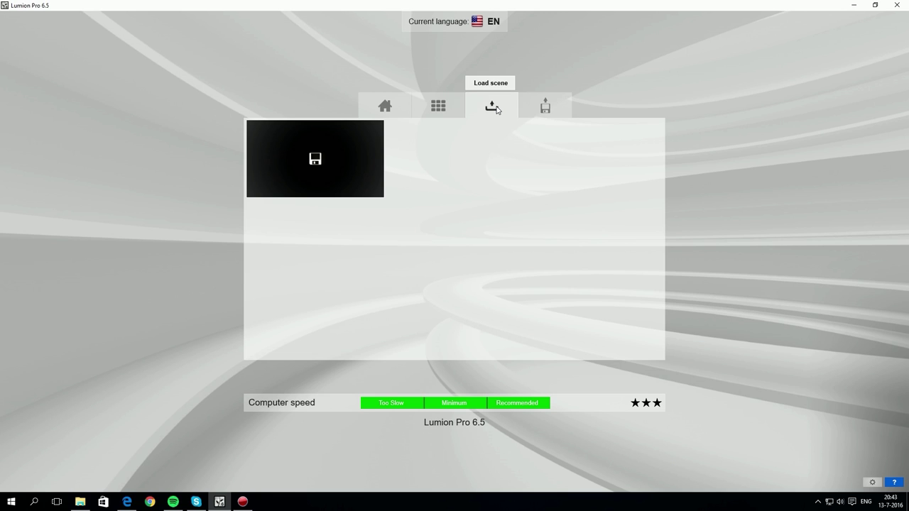
click(546, 111)
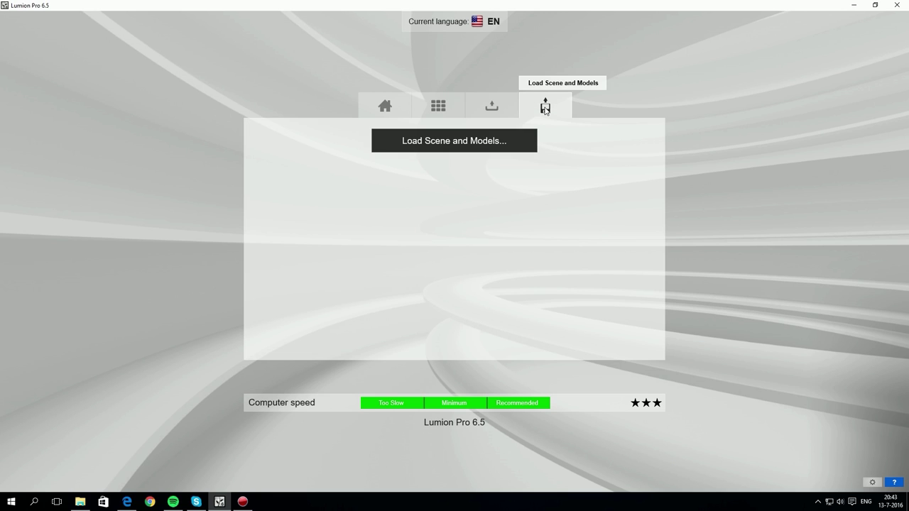
click(389, 108)
click(454, 22)
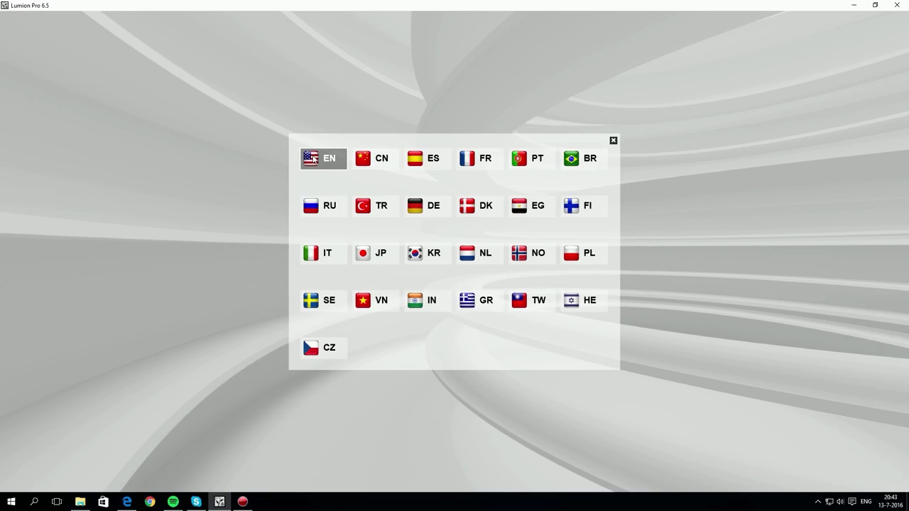
click(313, 159)
click(312, 154)
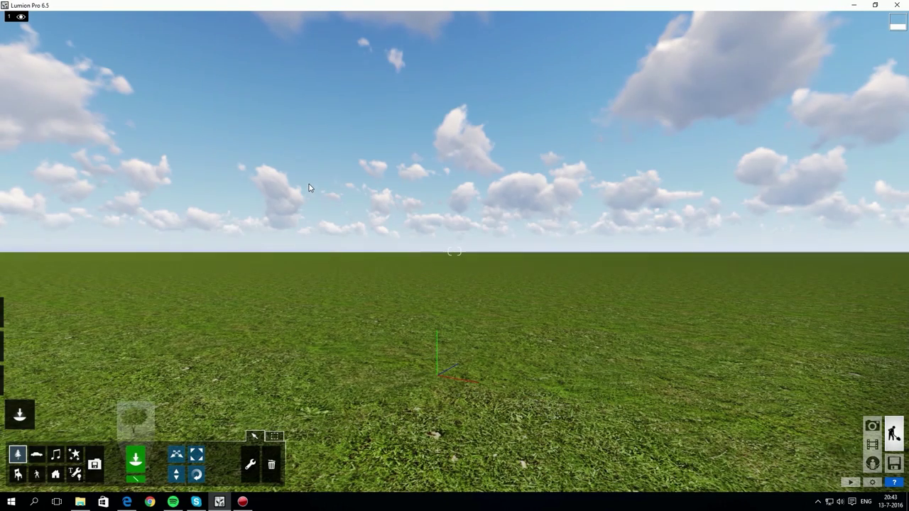
click(895, 483)
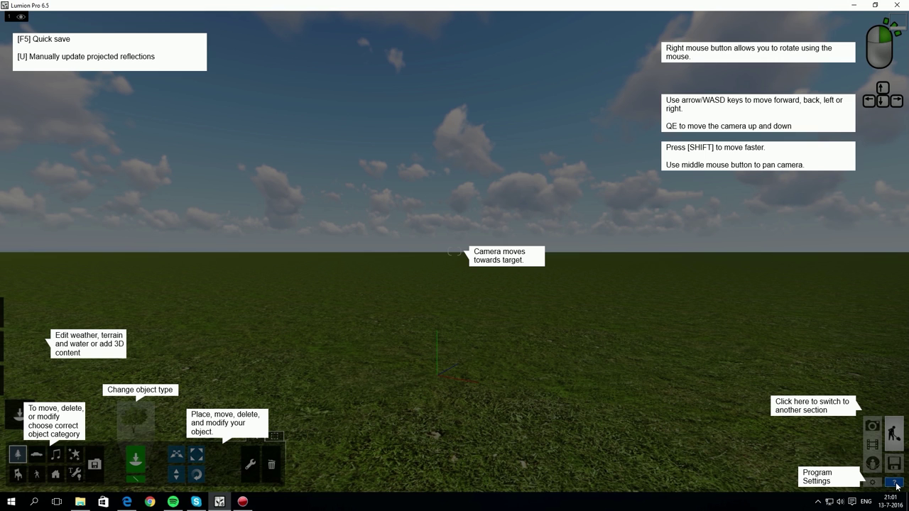
click(896, 484)
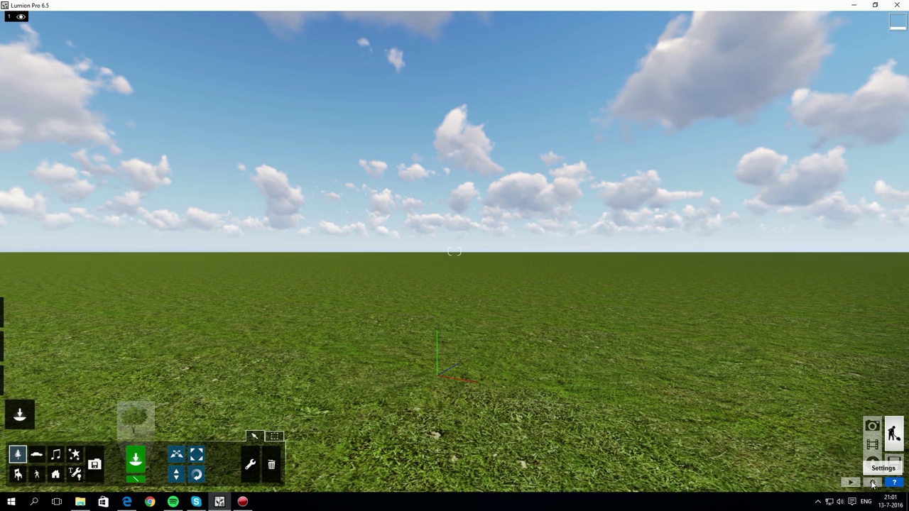
click(873, 484)
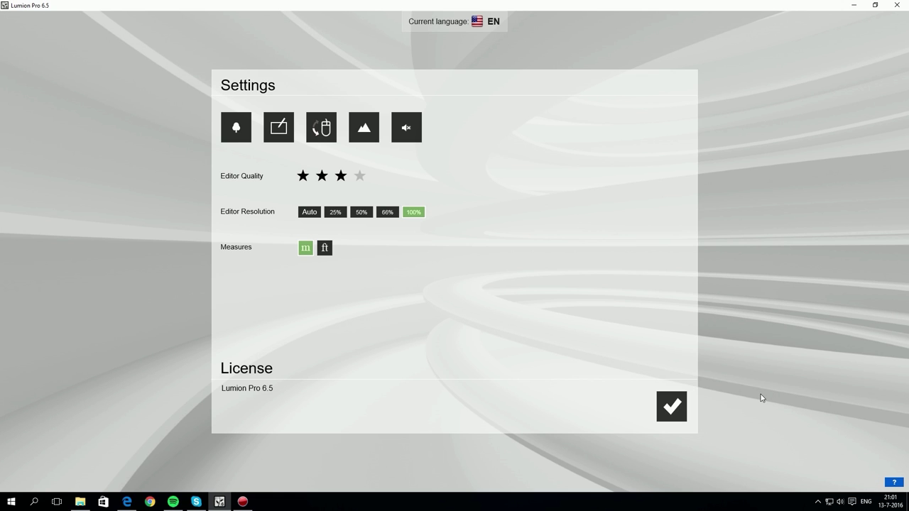
click(670, 408)
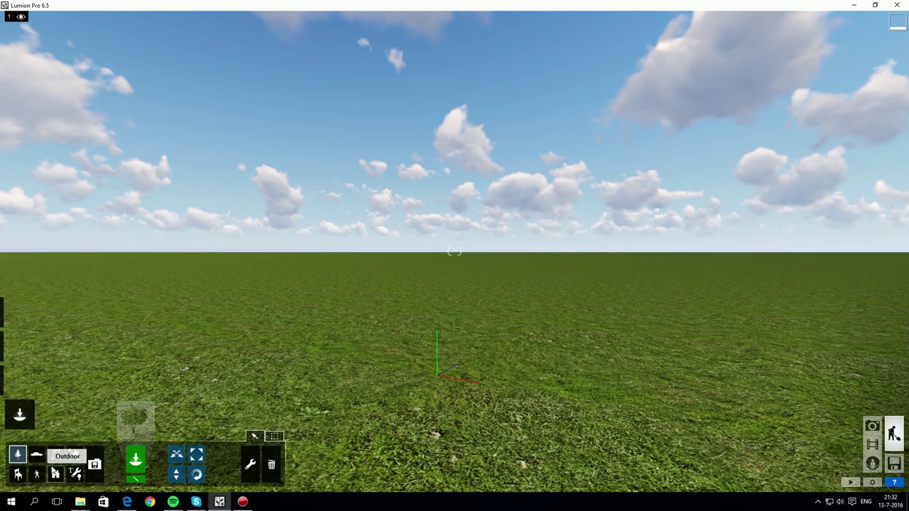
- Import ModernHouse_Overview_V1.FBX via the Imports category and place the house in the scene
click(97, 465)
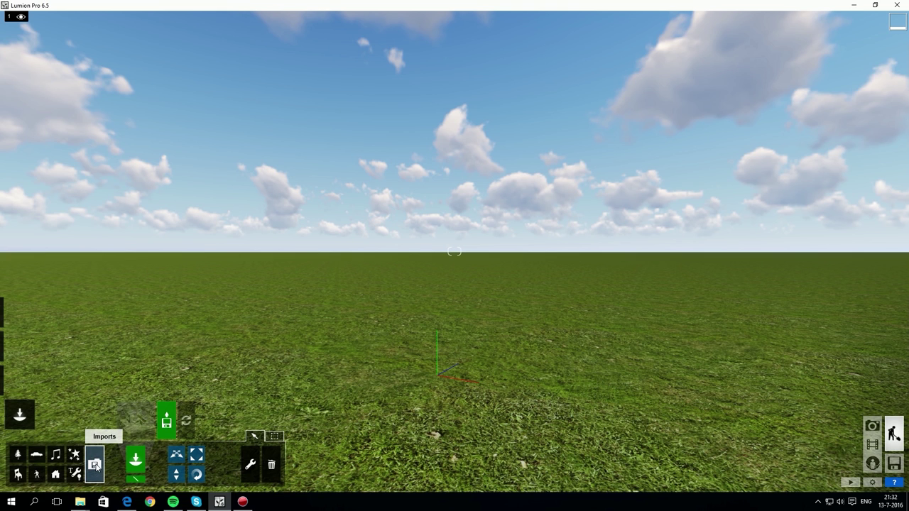
click(167, 423)
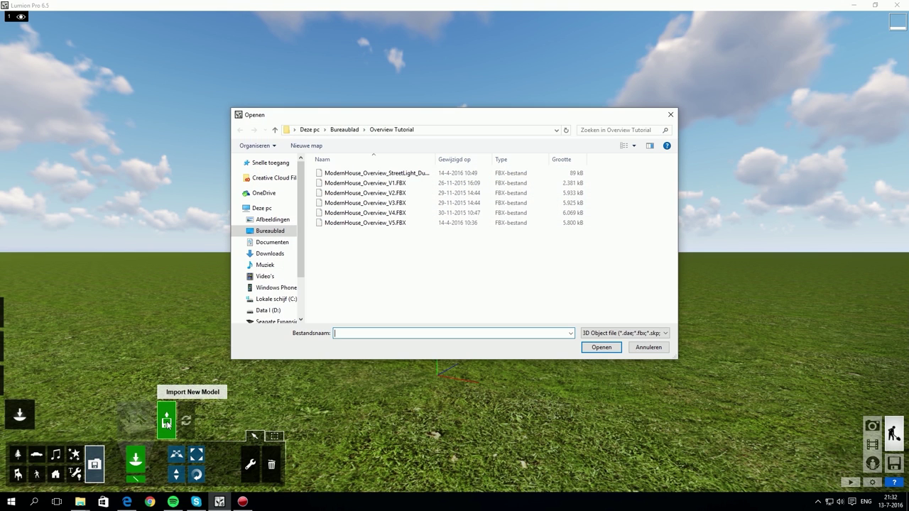
click(391, 183)
click(601, 347)
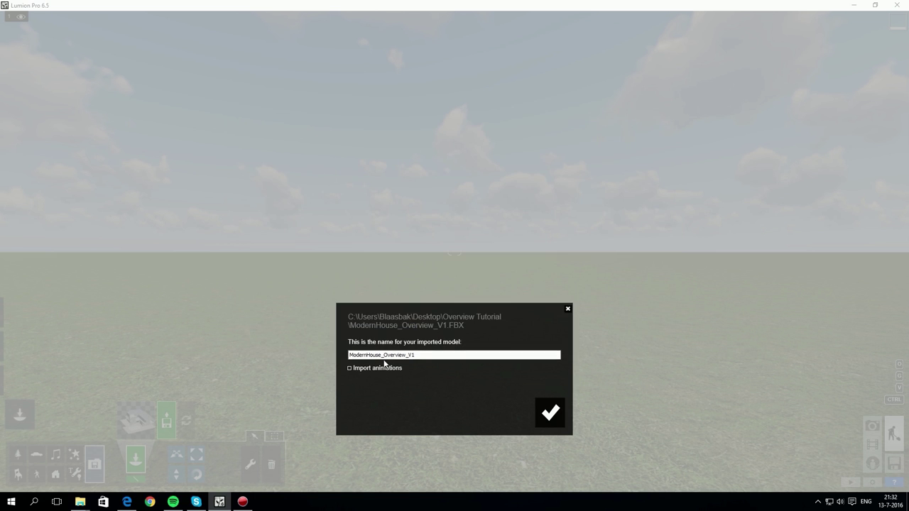
click(549, 414)
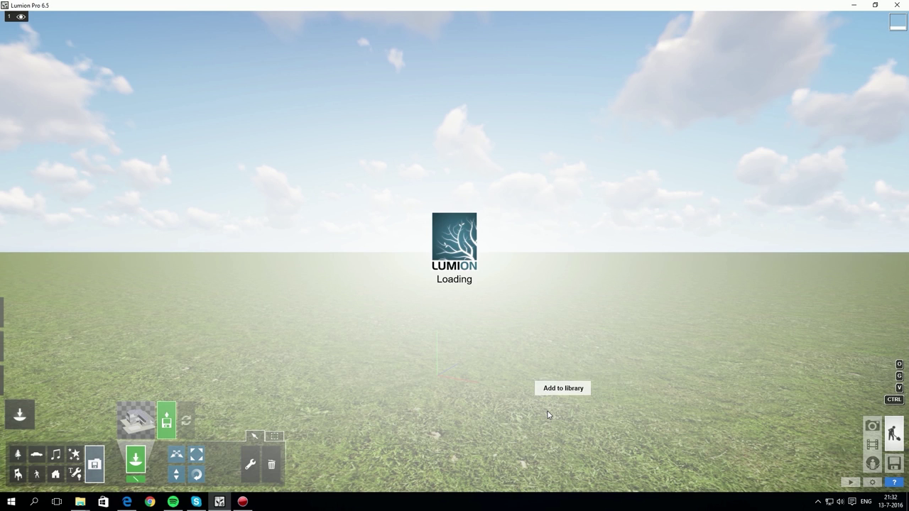
click(449, 302)
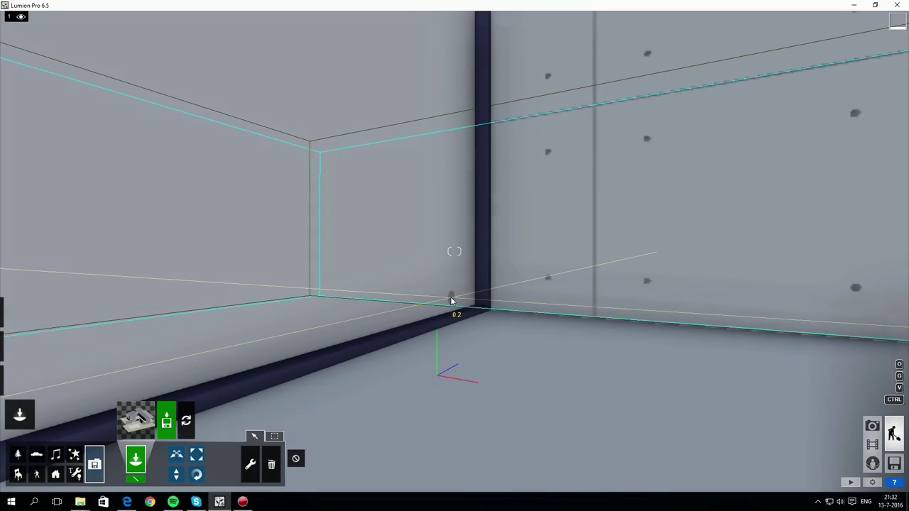
click(894, 482)
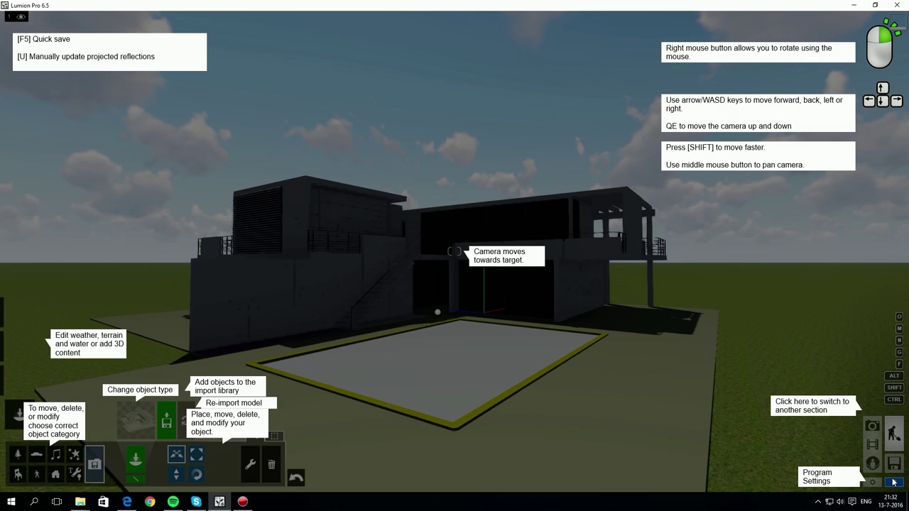
- Fly the camera around the house with WASD/QE, then turn the house with the rotate handle
key(a)
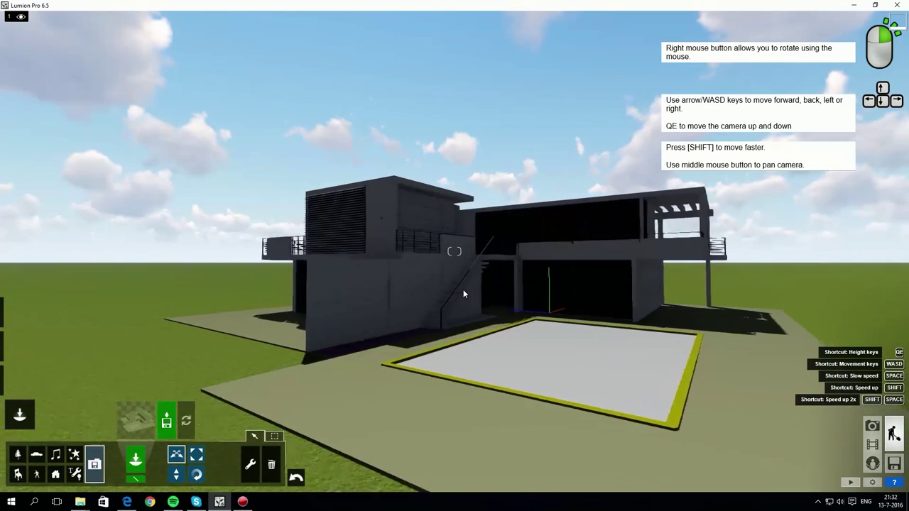
key(d)
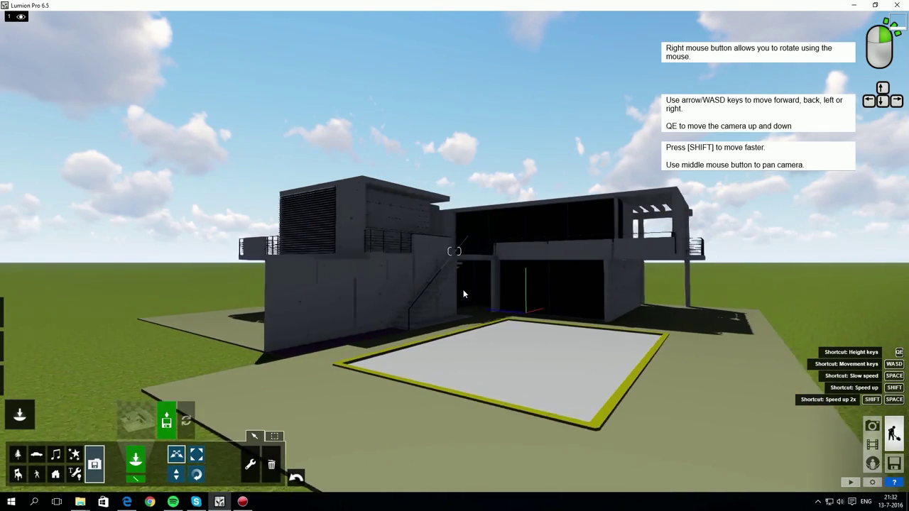
key(w)
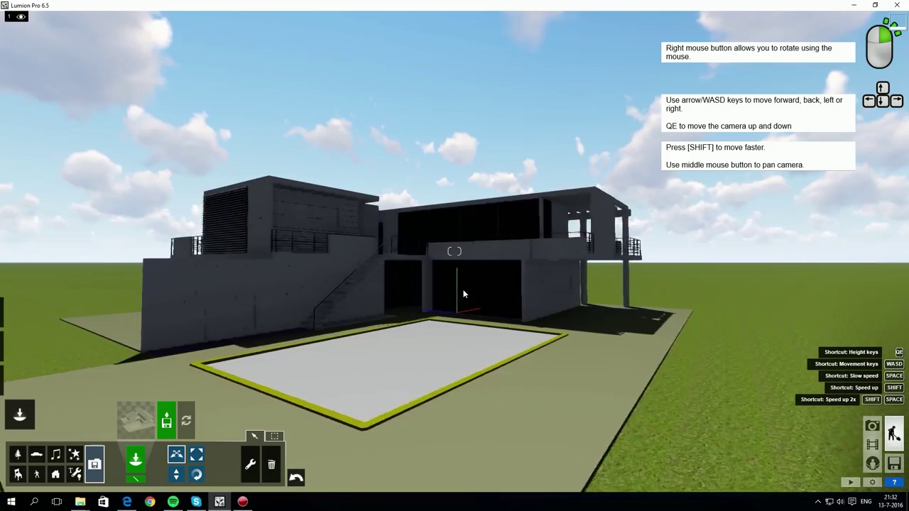
key(w)
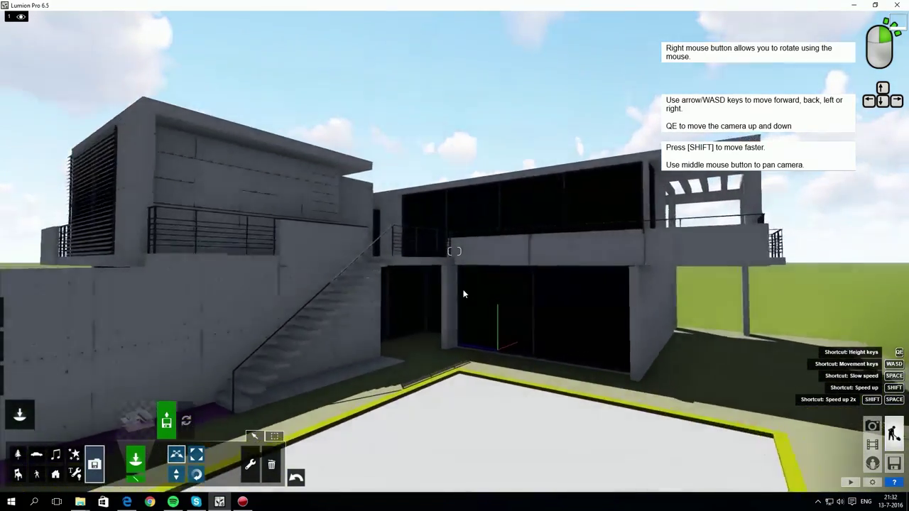
key(s)
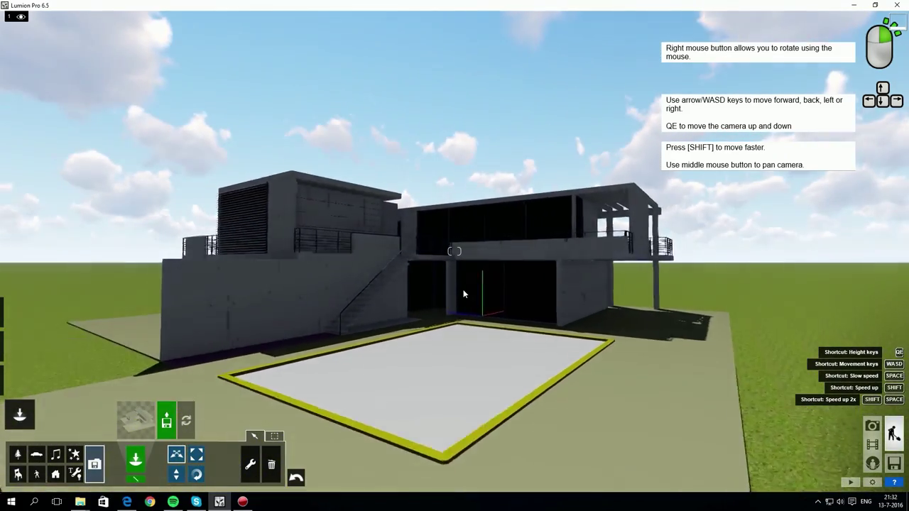
key(q)
key(e)
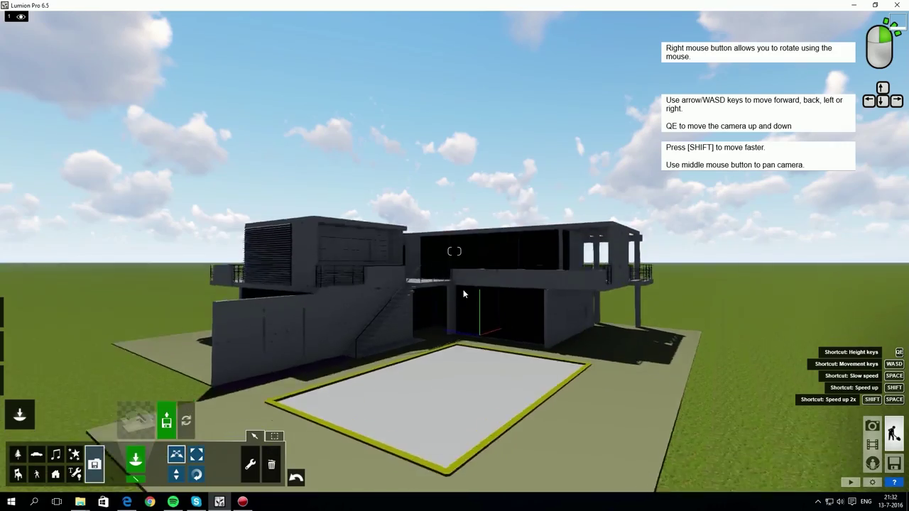
right_drag(463, 293, 497, 293)
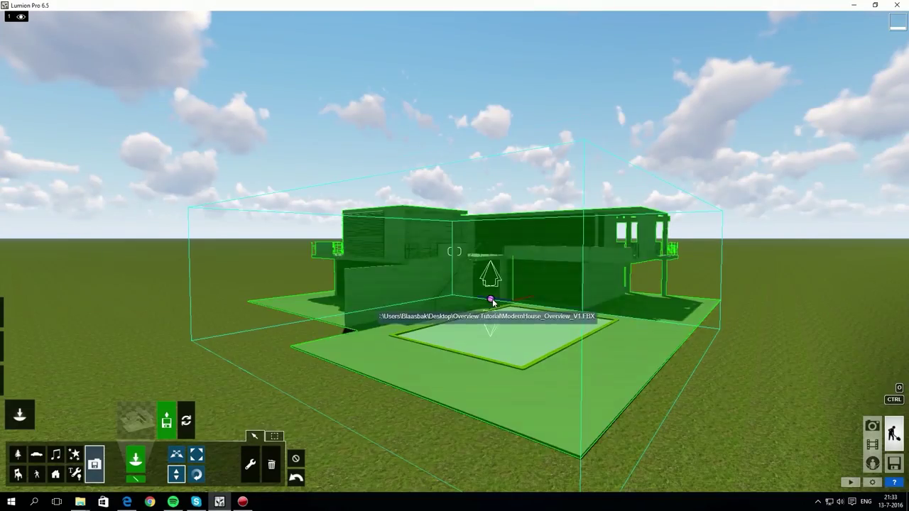
mouse_move(492, 301)
mouse_down()
mouse_move(473, 304)
mouse_move(497, 305)
mouse_up()
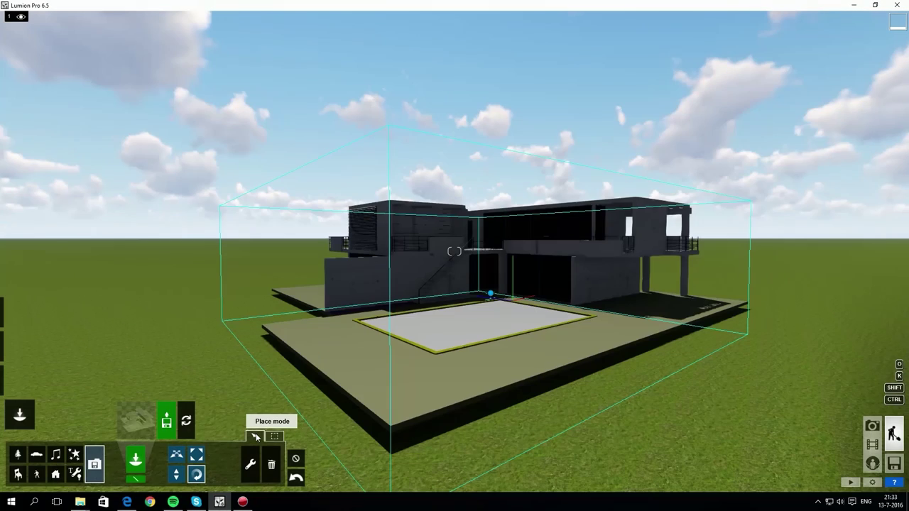
- Zero the house's position values, scale it to size 1, and adjust its heading and pitch
click(276, 436)
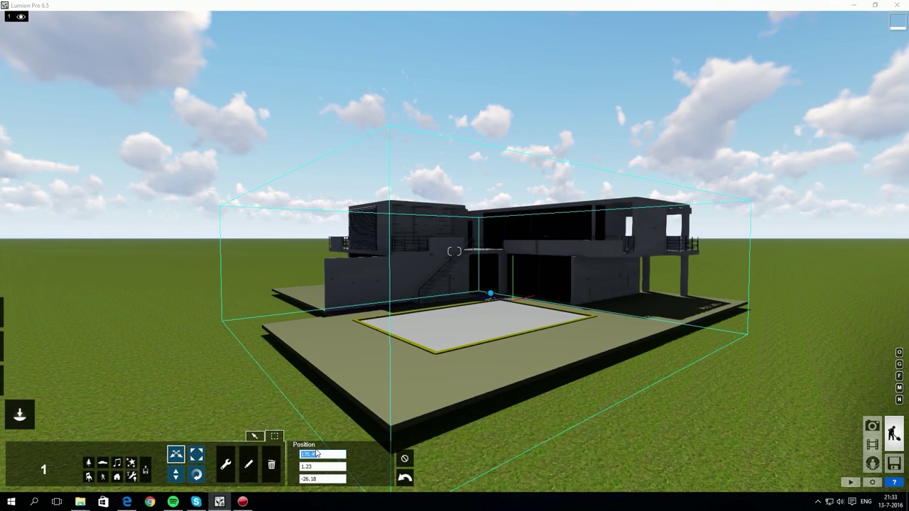
text(00)
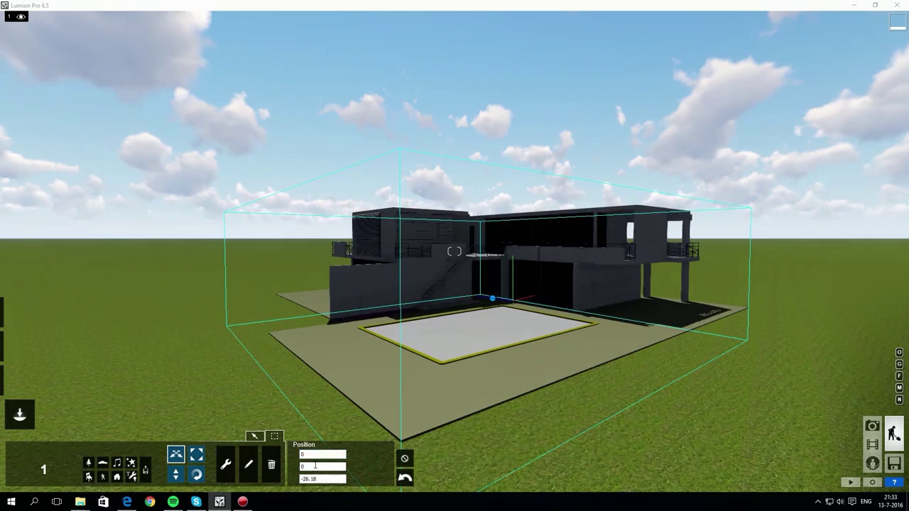
text(0)
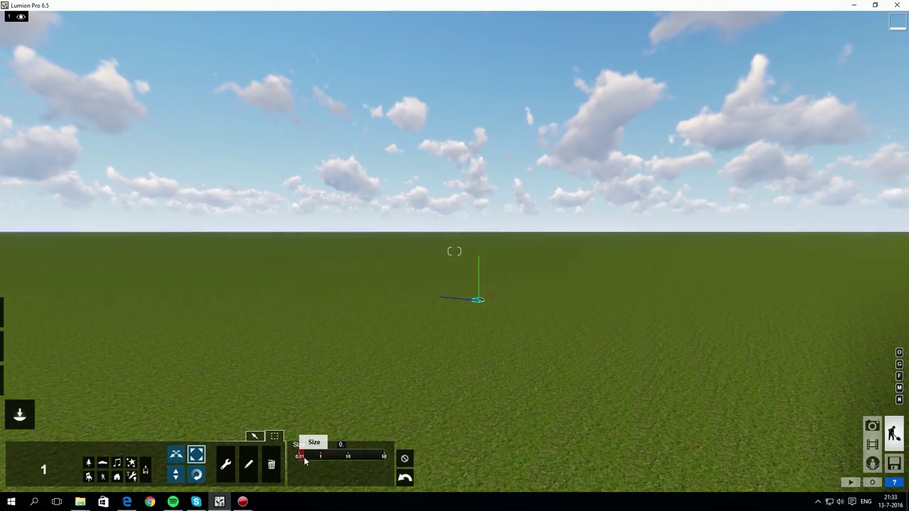
drag(317, 460, 316, 458)
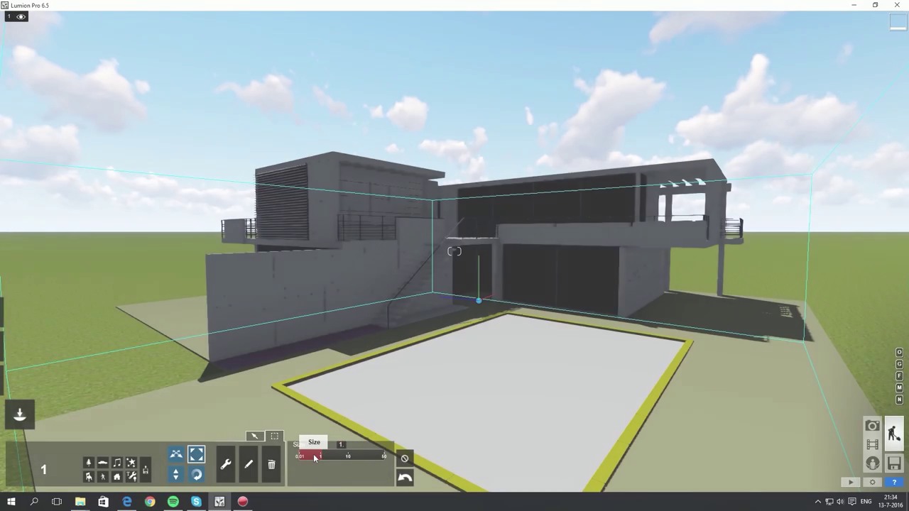
click(196, 474)
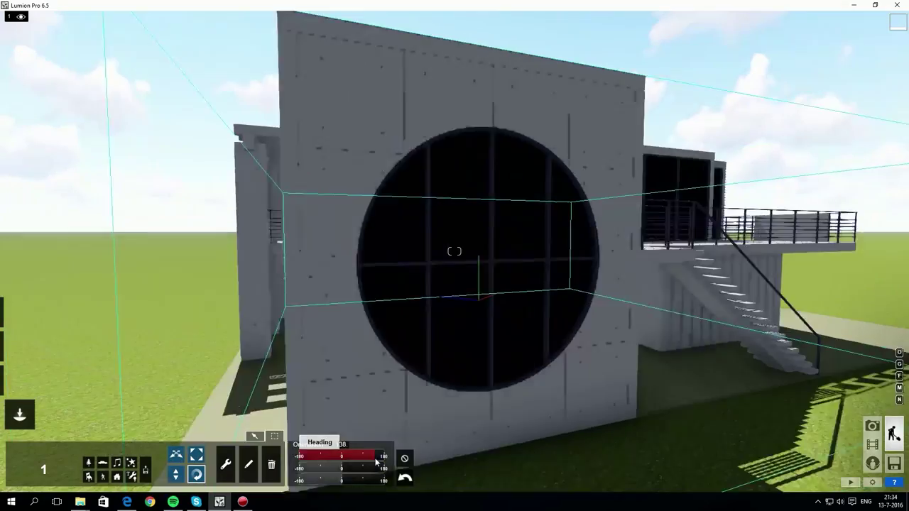
mouse_move(308, 457)
mouse_down()
mouse_move(334, 456)
mouse_move(323, 475)
mouse_move(373, 482)
mouse_up()
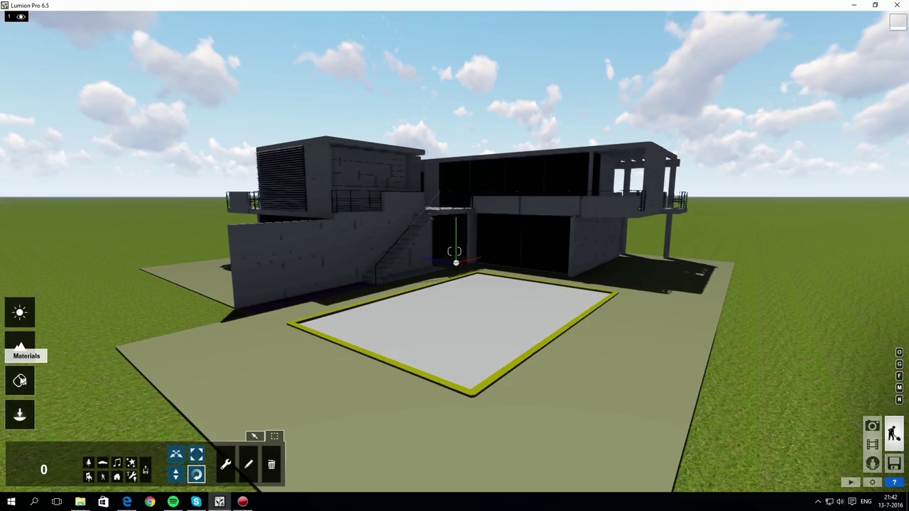
- Apply Outdoor Bricks_006a to the house walls with a larger scale and lower gloss
click(20, 382)
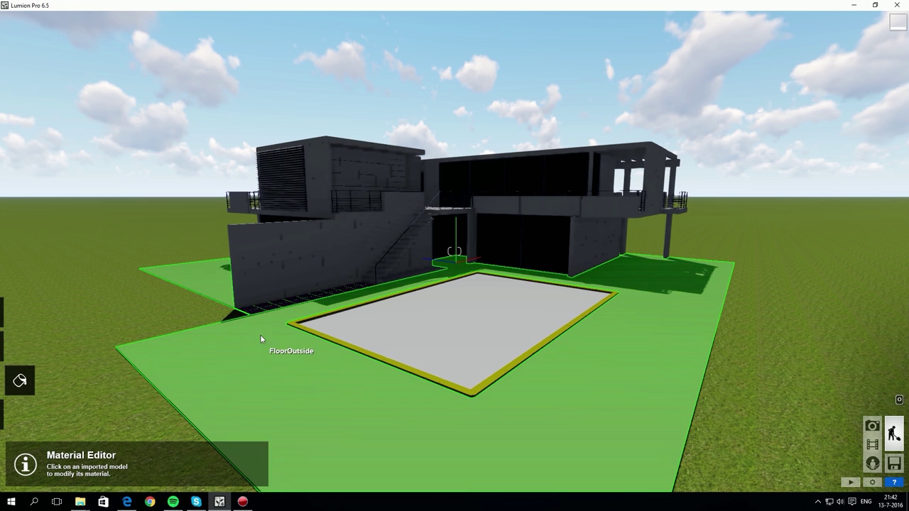
click(266, 275)
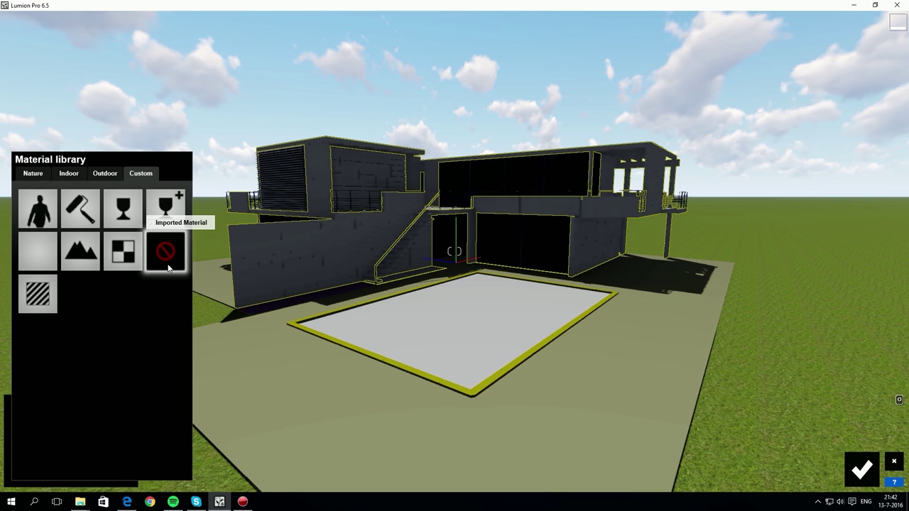
click(29, 178)
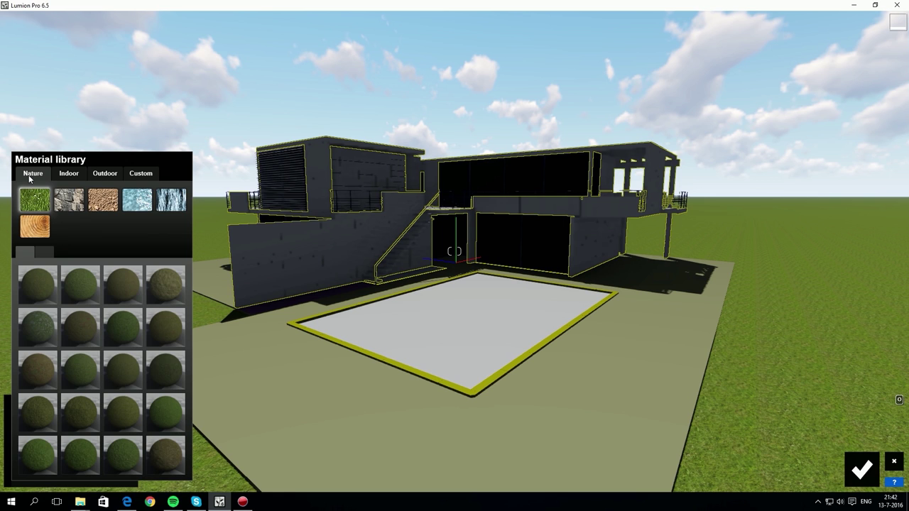
click(70, 176)
click(113, 175)
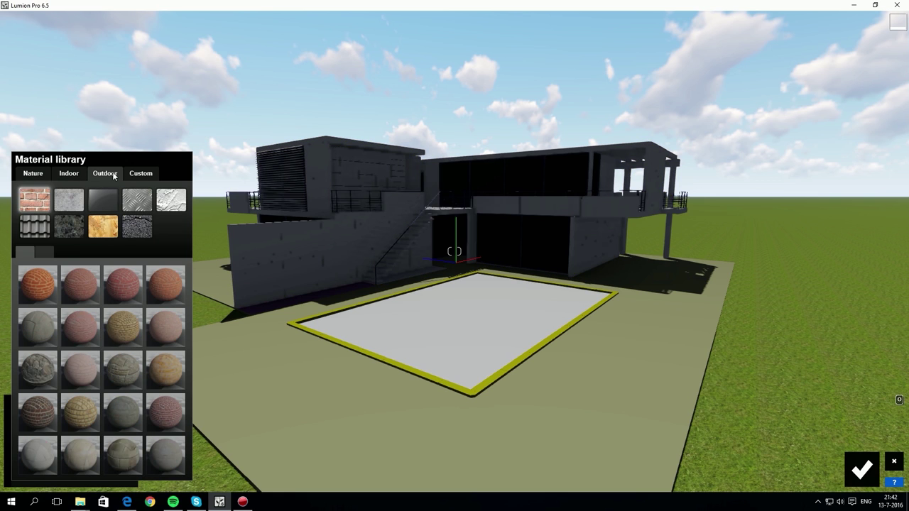
click(146, 176)
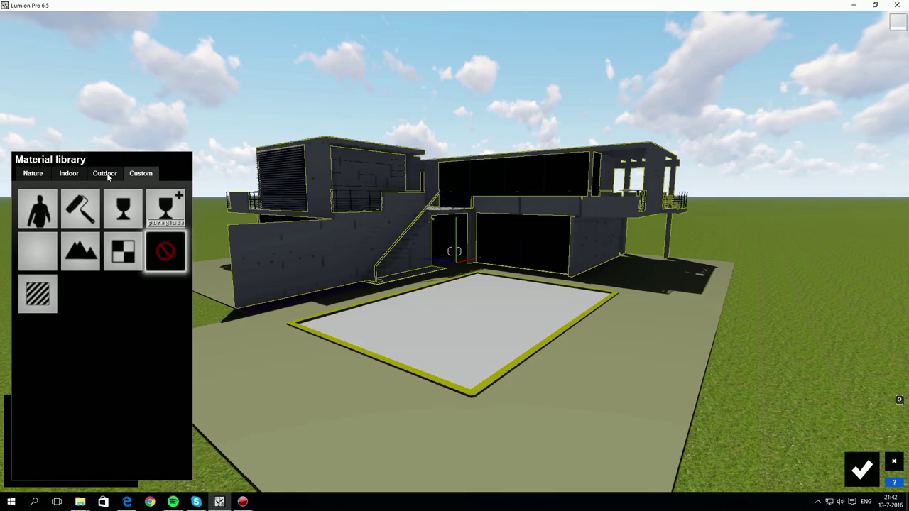
click(108, 175)
scroll(458, 320, up, 5)
click(140, 174)
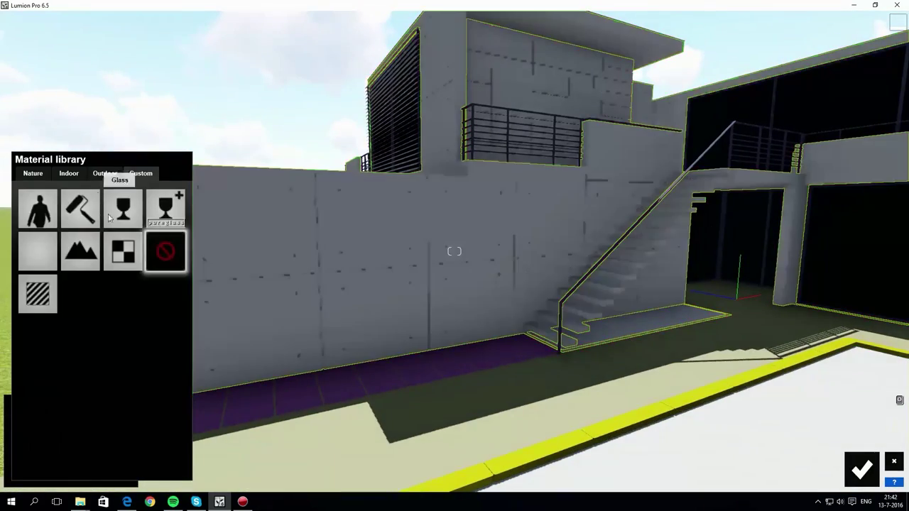
click(104, 173)
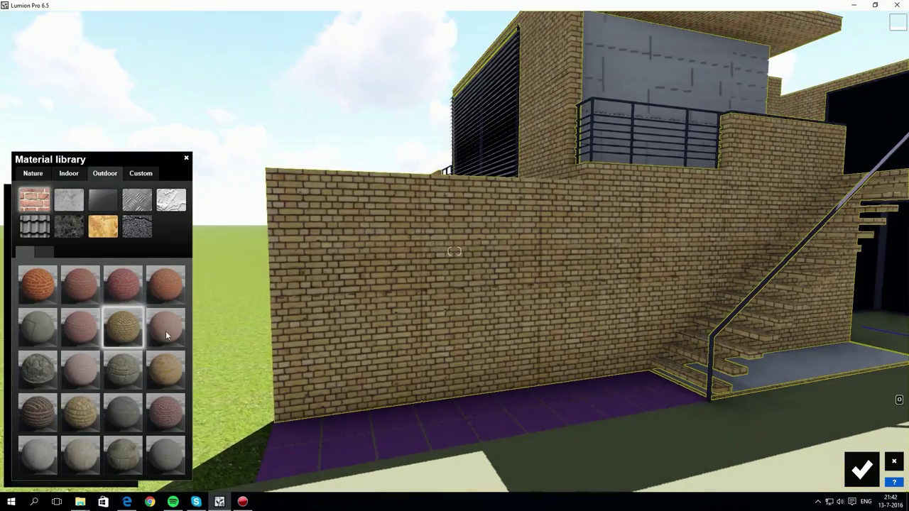
click(128, 334)
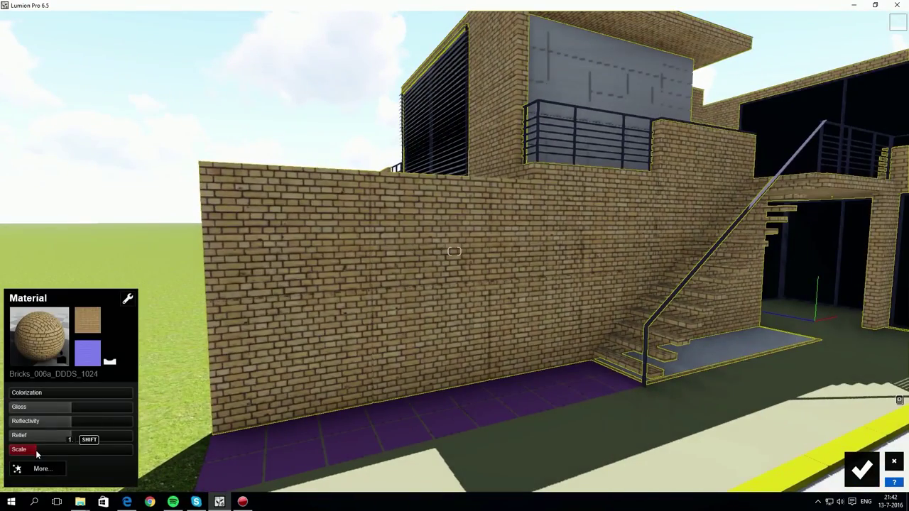
mouse_move(37, 450)
mouse_down()
mouse_move(167, 437)
mouse_move(66, 442)
mouse_move(151, 421)
mouse_move(69, 422)
mouse_move(152, 413)
mouse_move(69, 411)
mouse_up()
click(69, 393)
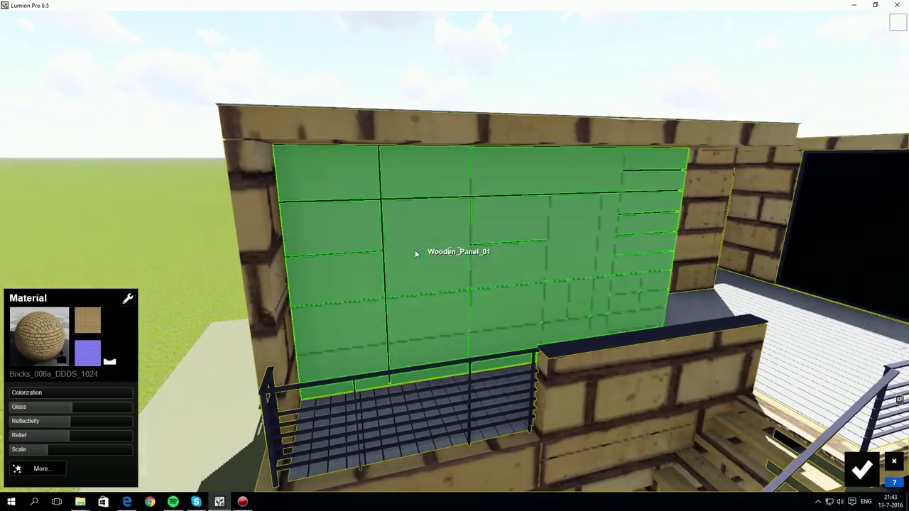
- Give the Wooden_Panel_01 surface an Outdoor wood material
click(313, 291)
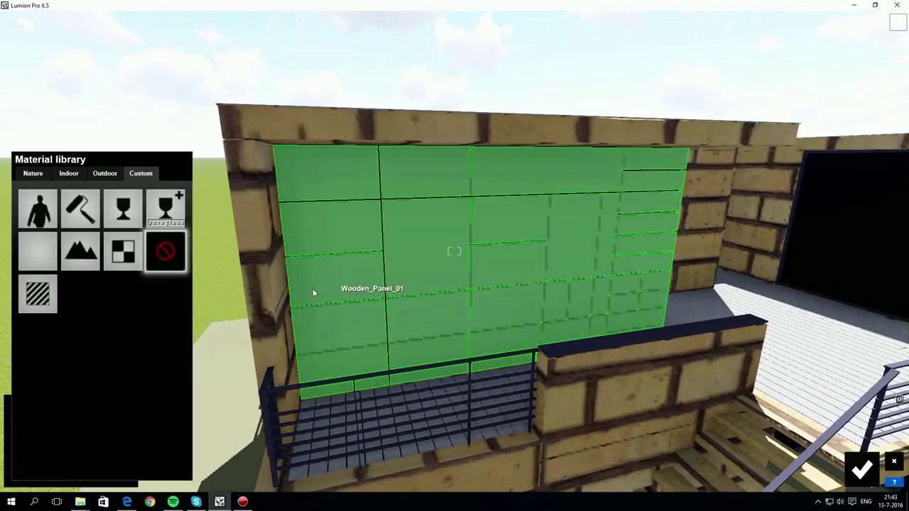
click(105, 174)
click(102, 226)
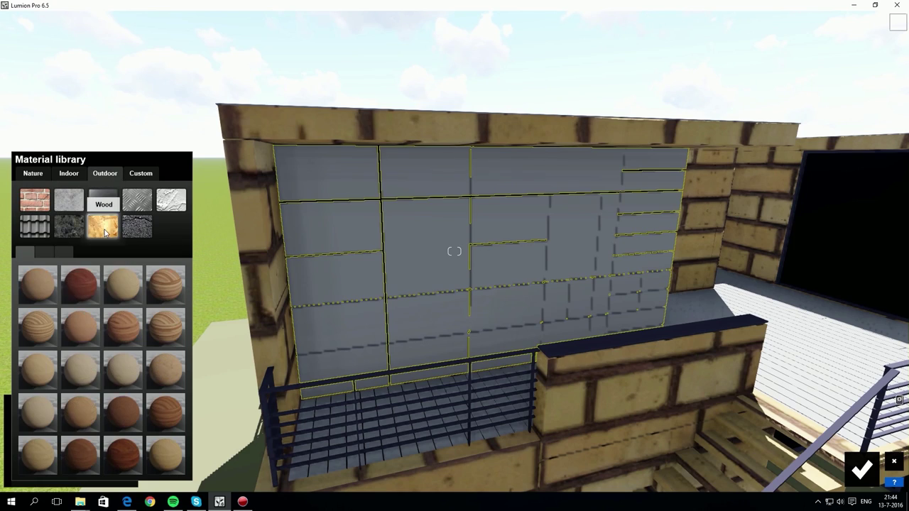
click(76, 445)
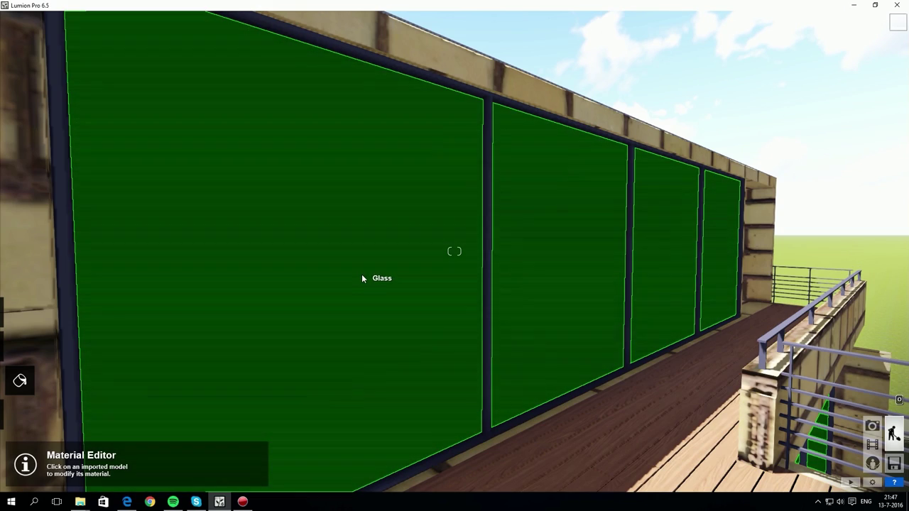
- Try Outdoor glass presets on the glass, settling on Architectural_Glass_031 with an enlarged stripe pattern
click(361, 278)
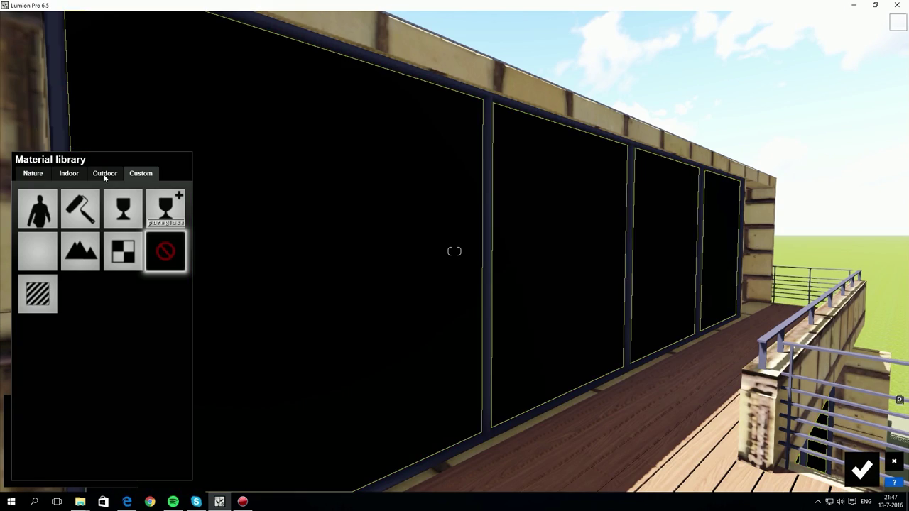
click(104, 173)
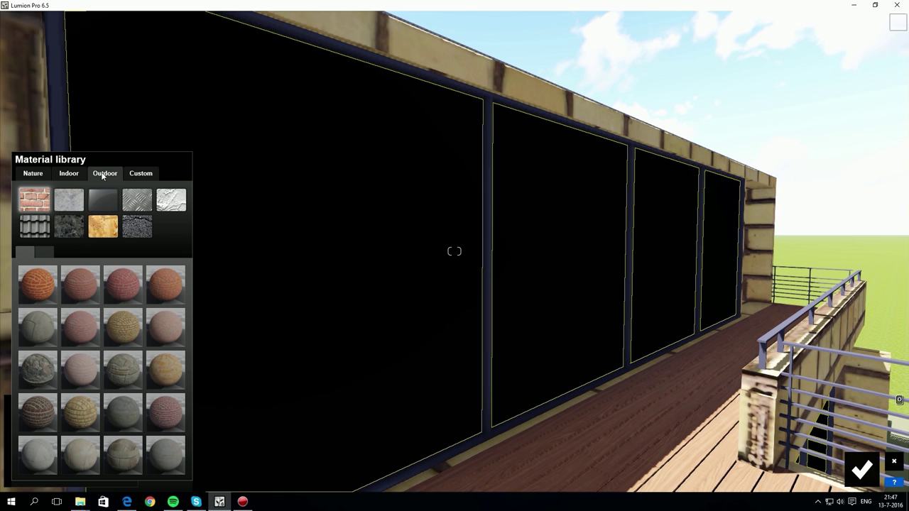
click(103, 200)
click(124, 369)
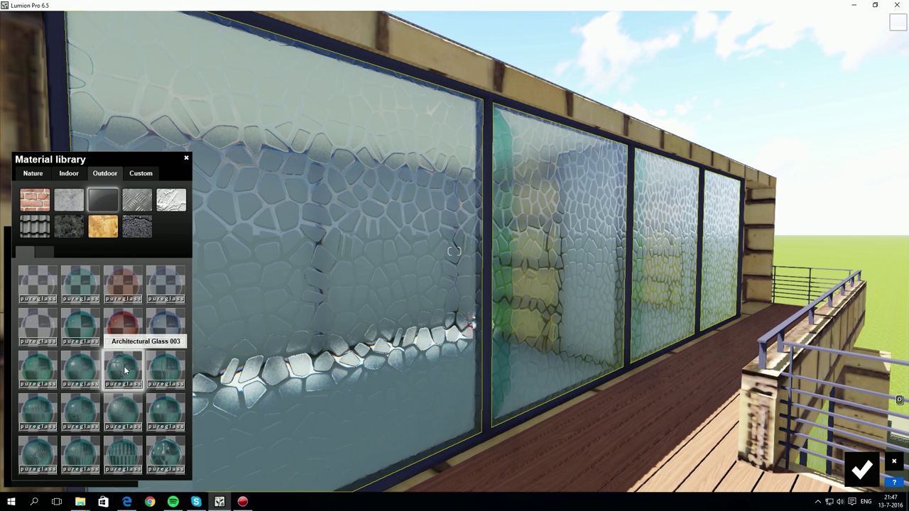
click(79, 419)
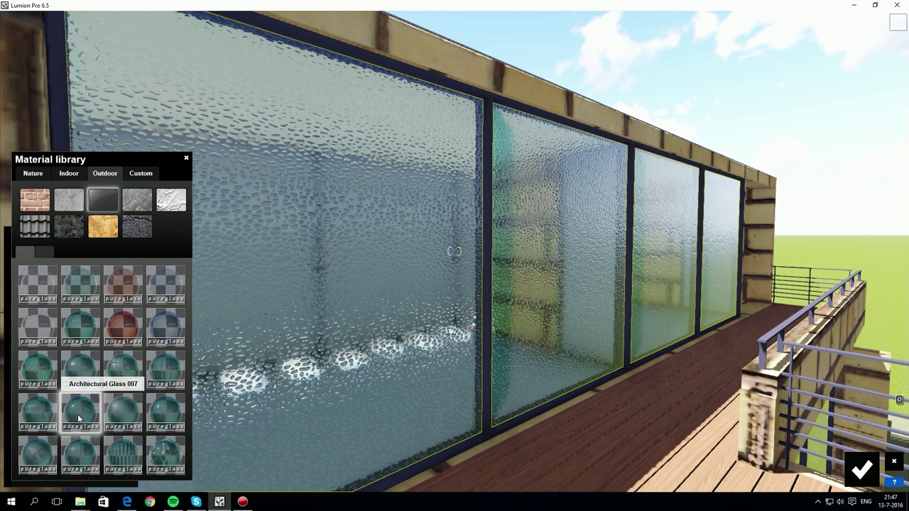
click(79, 419)
click(103, 177)
click(105, 204)
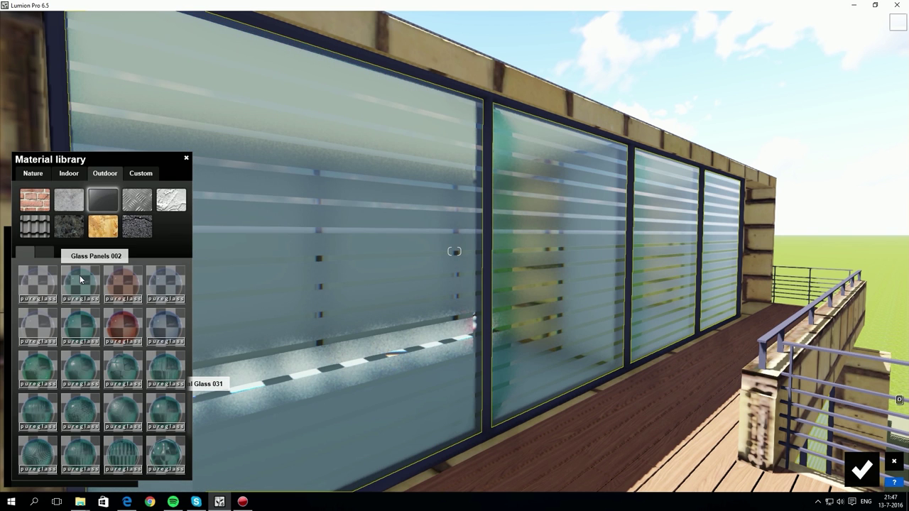
click(150, 421)
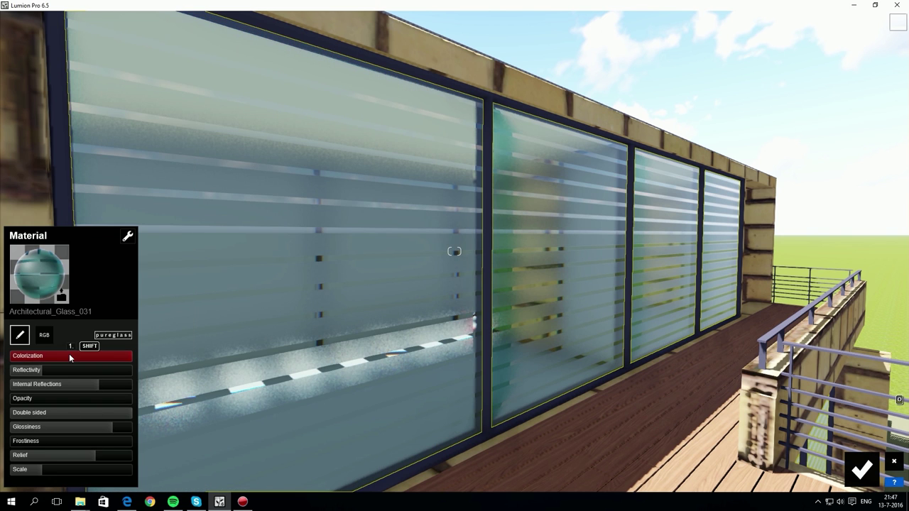
drag(40, 471, 71, 470)
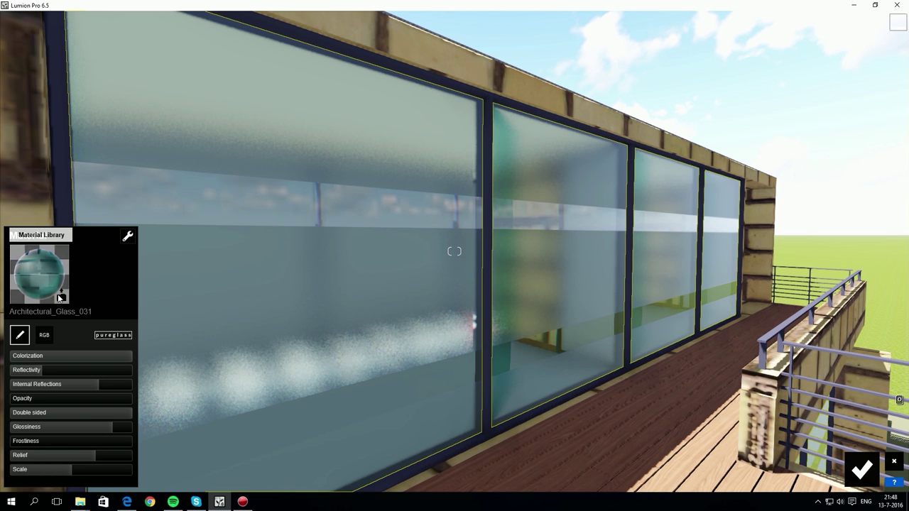
- Switch to Custom Glass Advanced: pale blue tint, reflectivity 1.5, opacity 0, wavy relief at scale 2.1
click(39, 273)
click(139, 174)
click(174, 216)
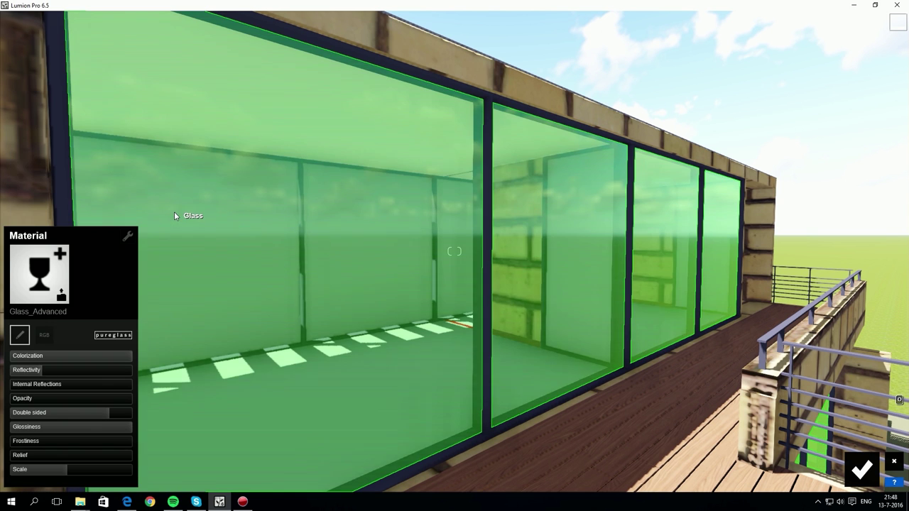
click(44, 334)
click(40, 369)
mouse_move(40, 370)
mouse_down()
mouse_move(44, 419)
mouse_move(71, 401)
mouse_up()
click(19, 334)
drag(23, 370, 59, 371)
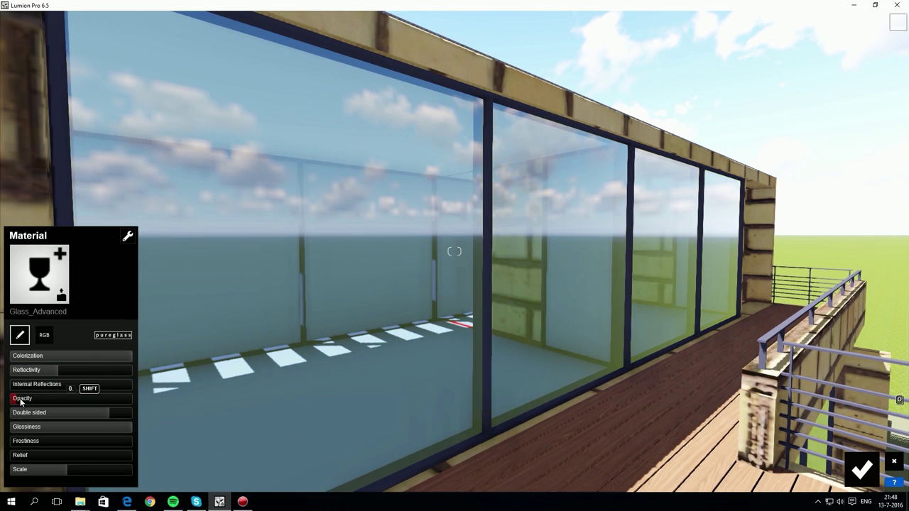
mouse_move(20, 399)
mouse_down()
mouse_move(154, 396)
mouse_move(5, 409)
mouse_move(89, 437)
mouse_move(160, 429)
mouse_move(106, 427)
mouse_move(154, 441)
mouse_move(6, 441)
mouse_up()
click(53, 456)
mouse_move(53, 459)
mouse_down()
mouse_move(71, 457)
mouse_move(85, 470)
mouse_move(151, 467)
mouse_move(35, 459)
mouse_up()
right_drag(35, 459, 213, 454)
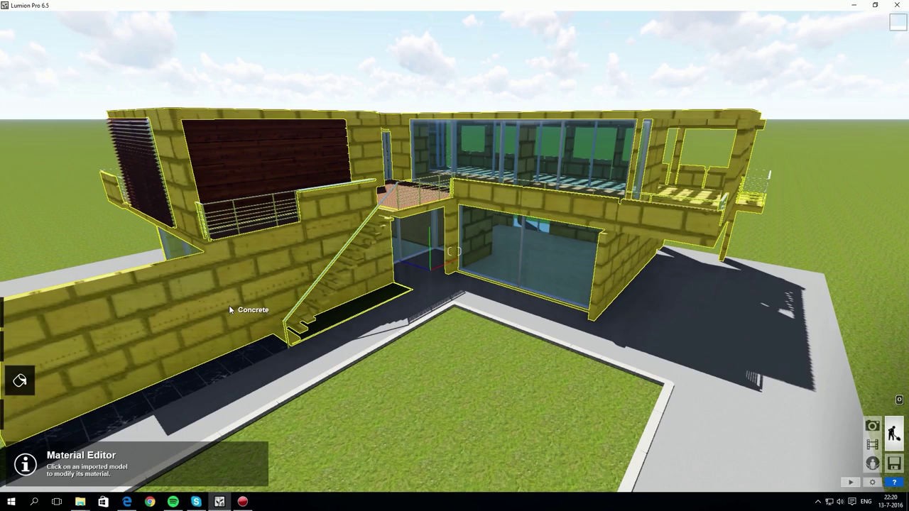
- Load MaterialSet_ModernHouse_Overview_v2.mtt from the Material set menu and overwrite the house materials
click(229, 307)
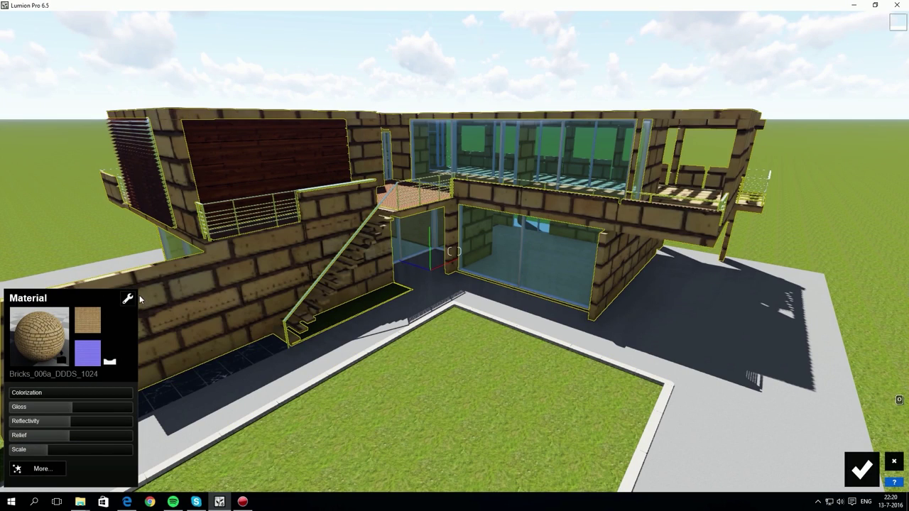
click(127, 298)
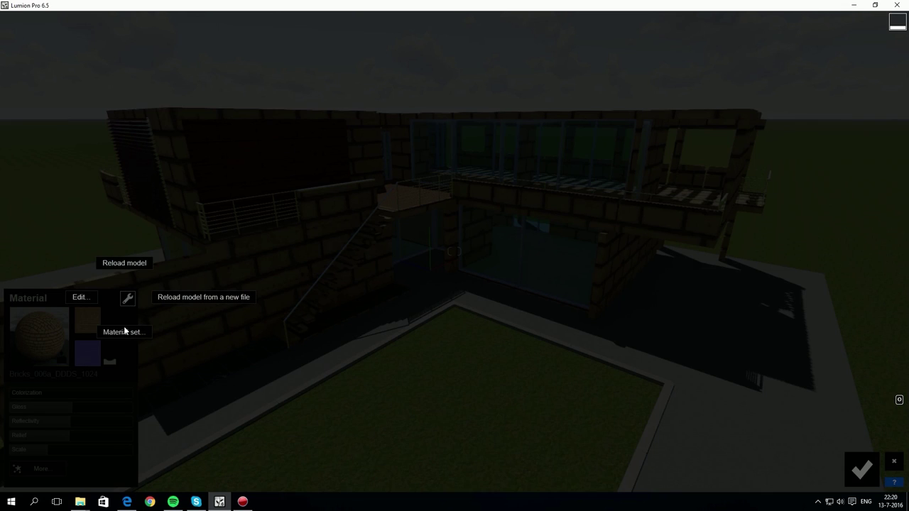
click(124, 334)
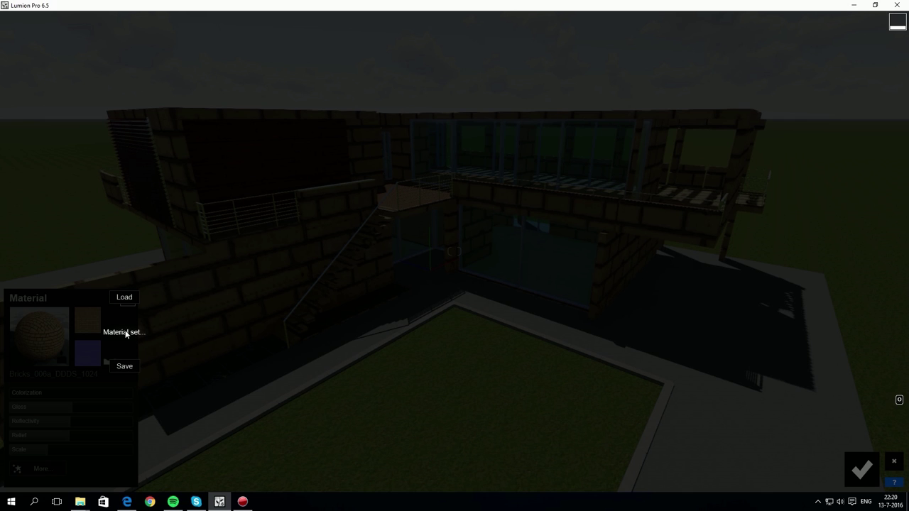
click(125, 298)
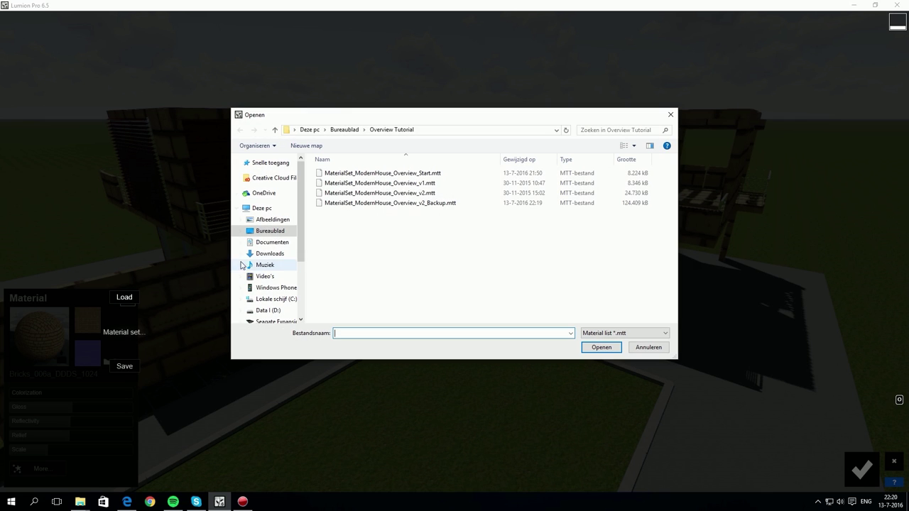
click(396, 195)
click(600, 347)
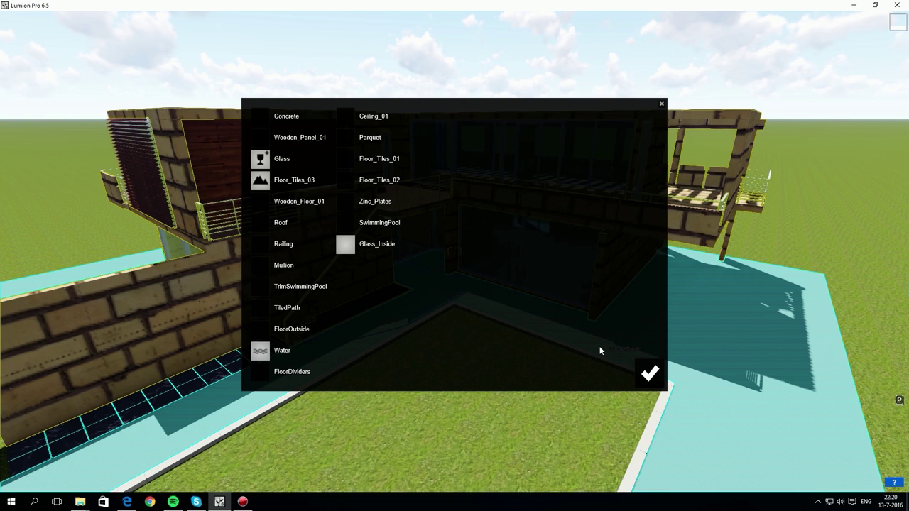
click(647, 376)
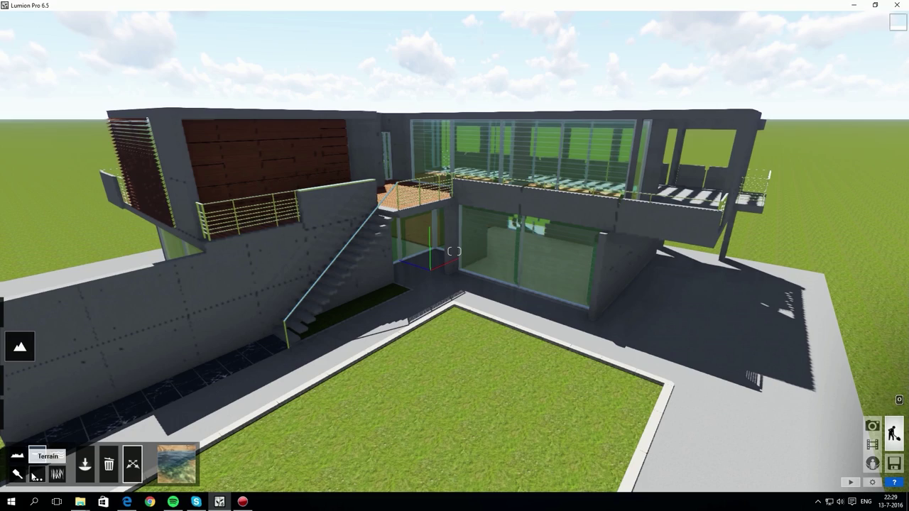
- Turn on 3D lawn grass, adjust its height, and choose the snowy mountain landscape preset
click(59, 477)
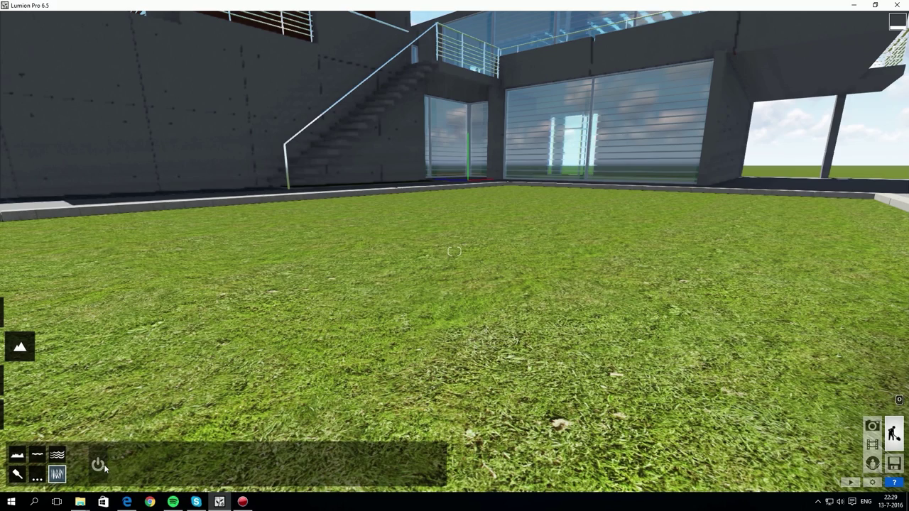
click(98, 465)
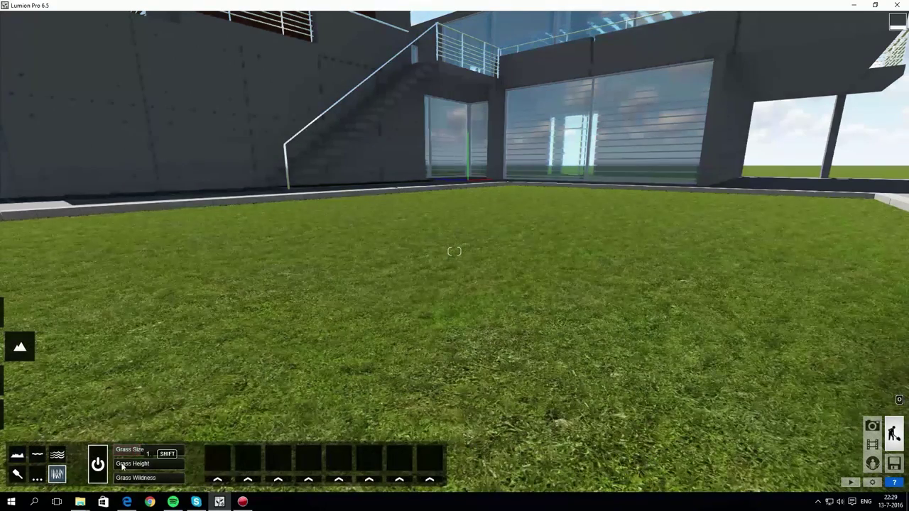
drag(122, 466, 154, 482)
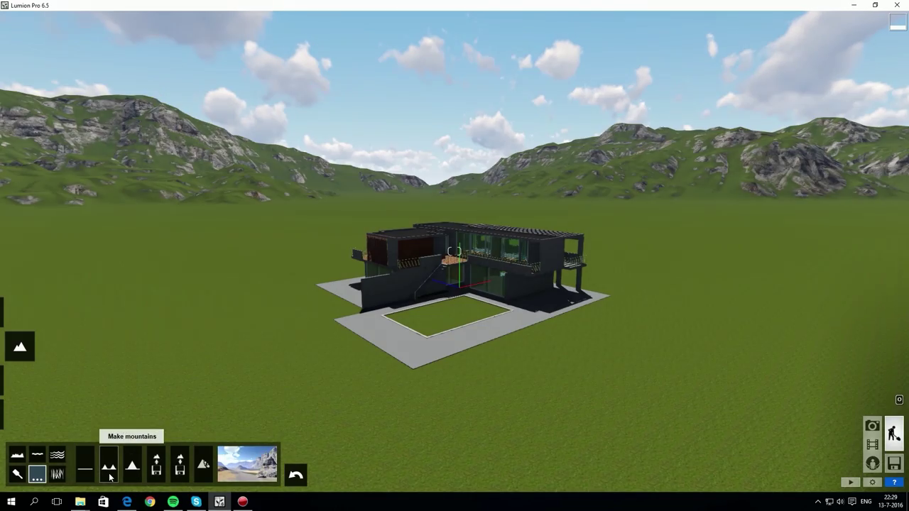
click(243, 469)
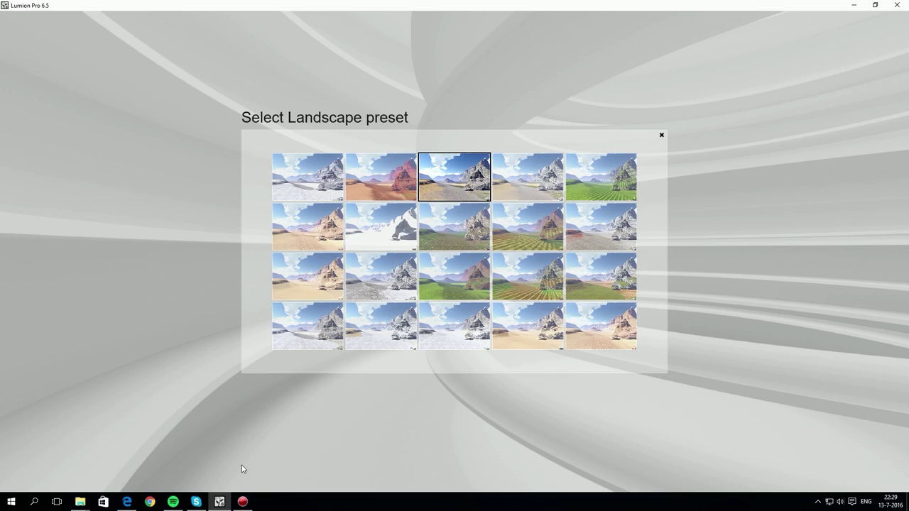
click(311, 201)
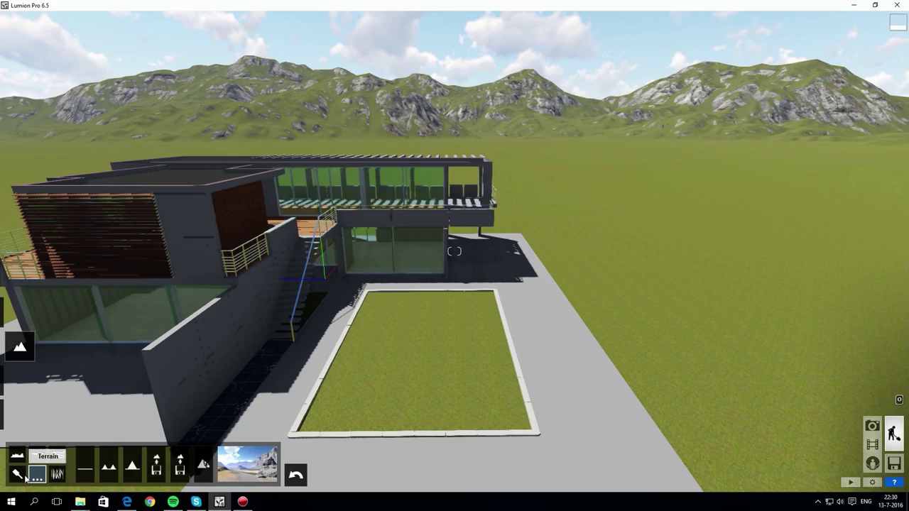
- Paint stone over the lawn rectangle, sand around the pool and terrace, and a gravel strip
click(17, 473)
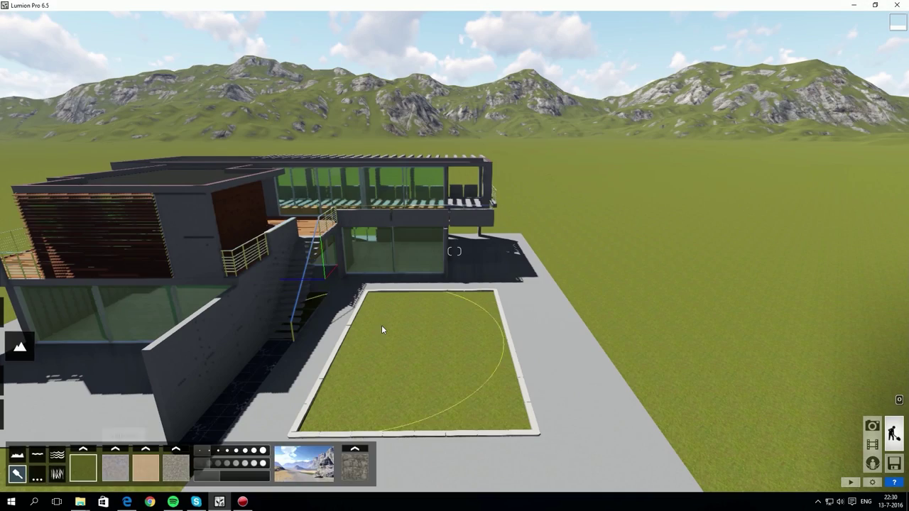
drag(307, 366, 412, 384)
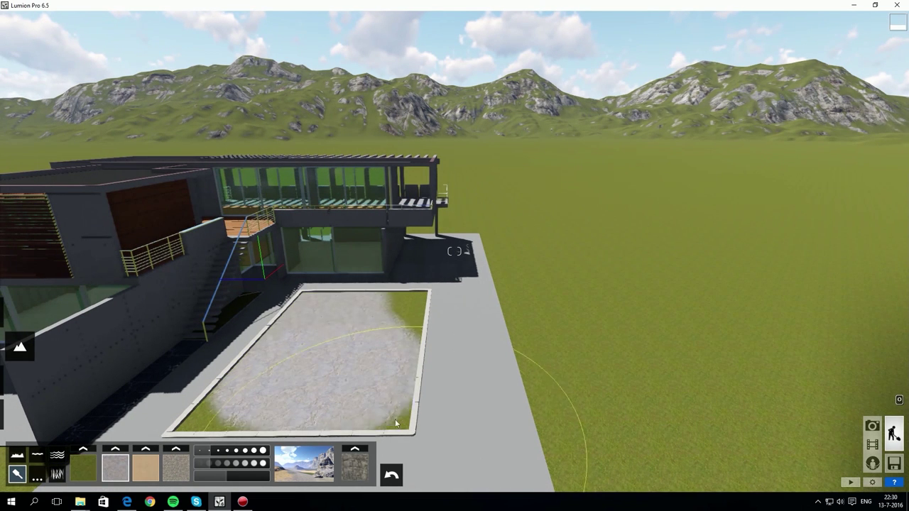
middle_drag(400, 313, 301, 371)
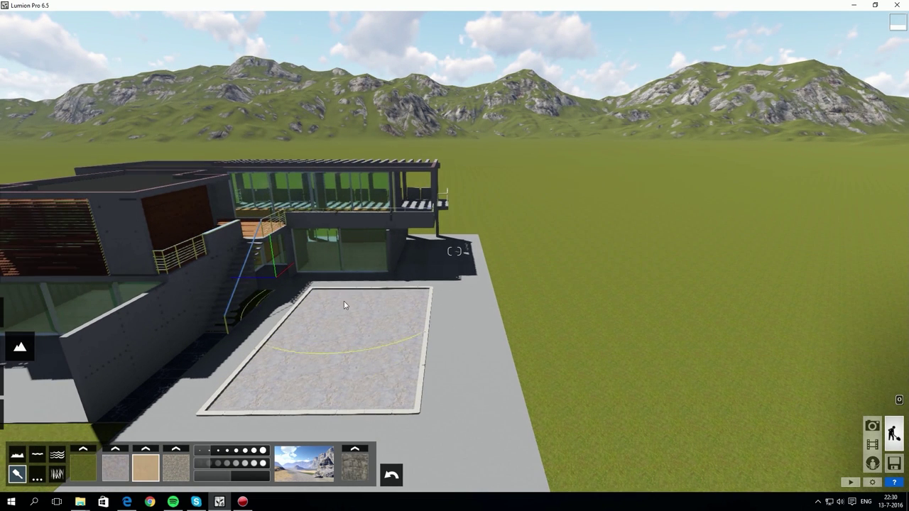
drag(393, 287, 501, 272)
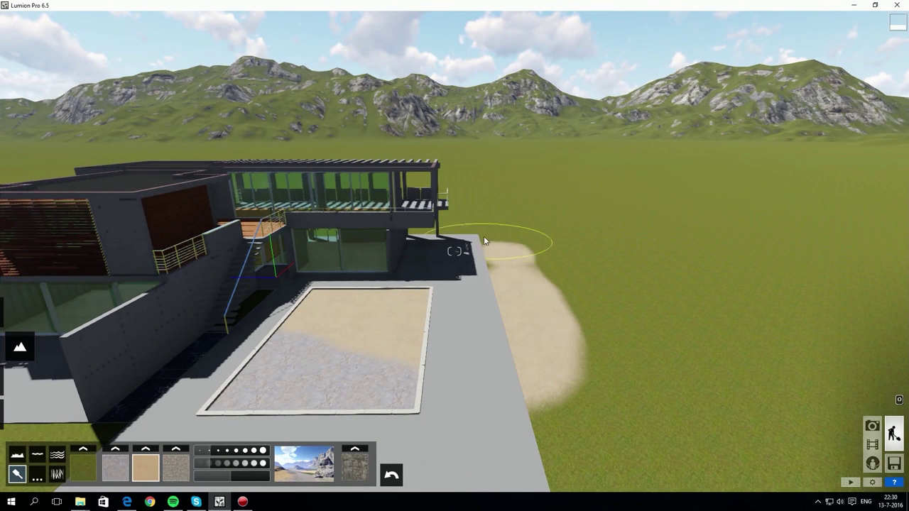
drag(496, 323, 240, 430)
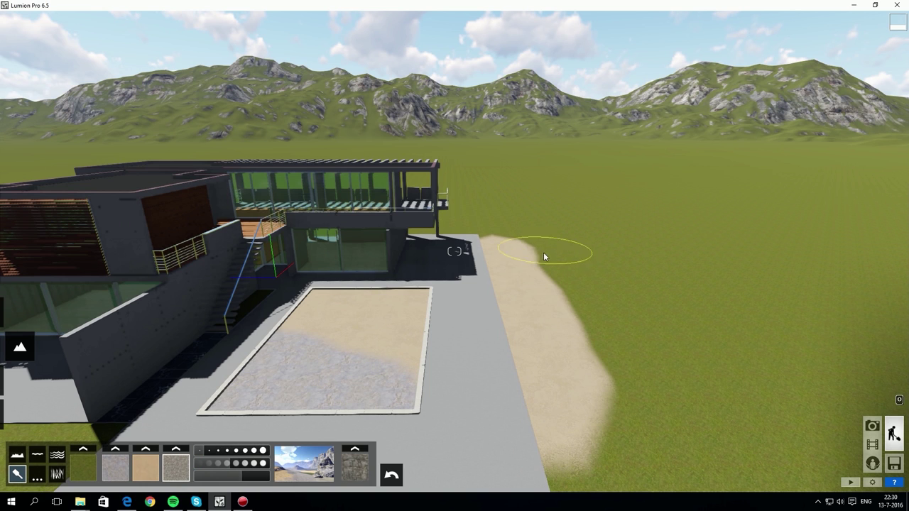
mouse_move(545, 257)
mouse_down()
mouse_move(596, 364)
mouse_move(696, 455)
mouse_up()
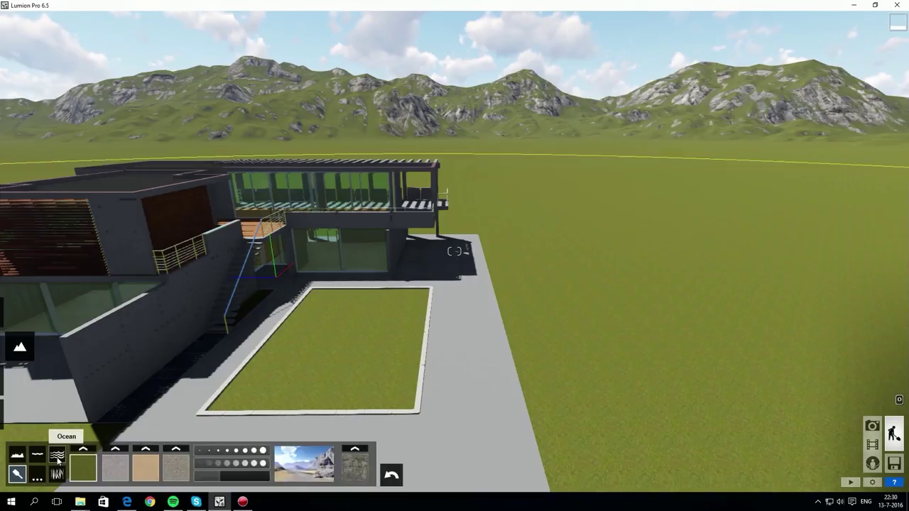
- Test ocean and water over the pool area, then raise a hill and dig the pool pit
click(58, 458)
right_drag(398, 323, 426, 323)
click(97, 465)
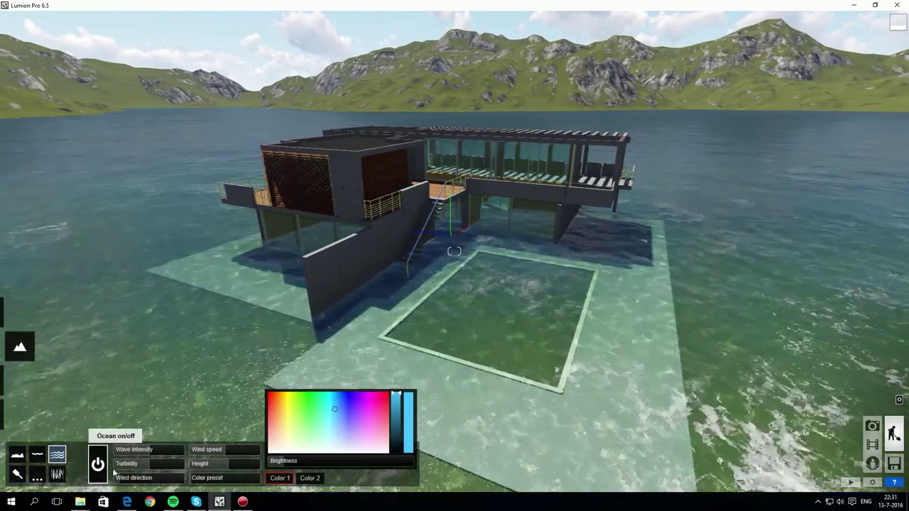
drag(206, 463, 338, 452)
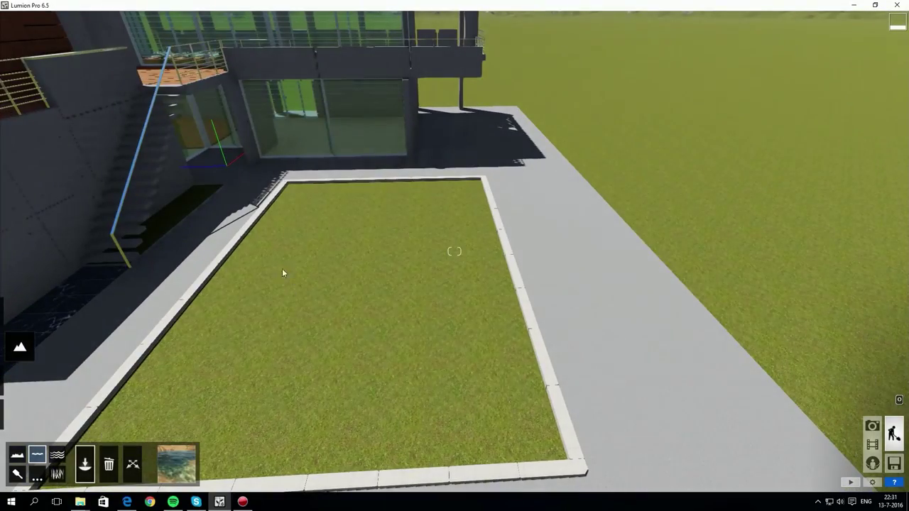
drag(293, 194, 568, 447)
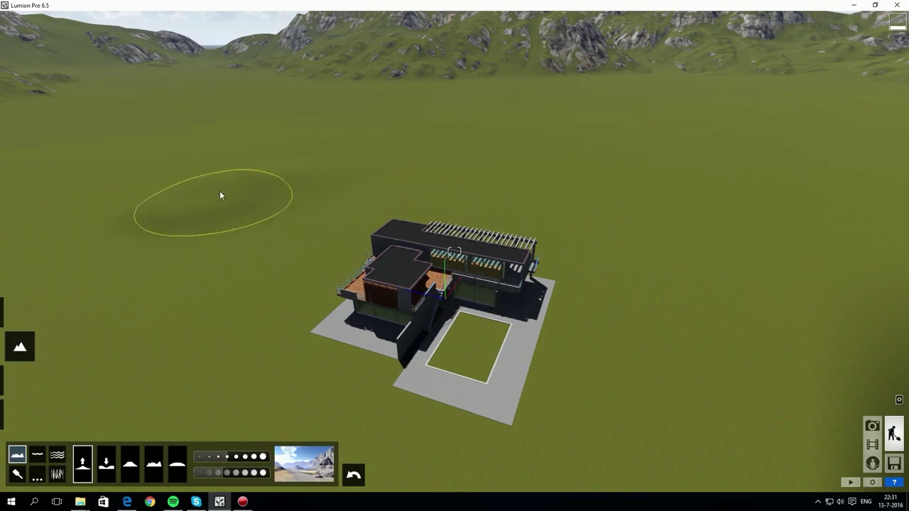
mouse_move(219, 191)
mouse_down()
mouse_move(319, 158)
mouse_move(395, 152)
mouse_up()
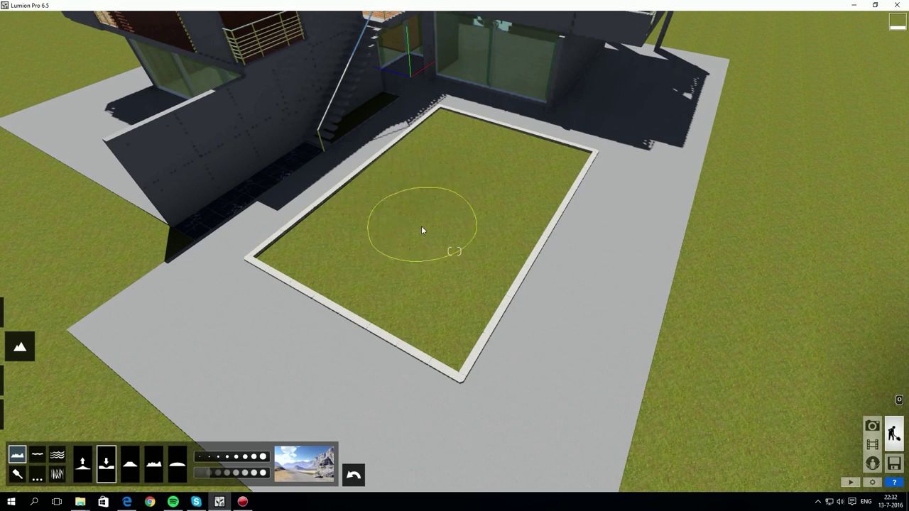
mouse_move(421, 226)
mouse_down()
mouse_move(484, 183)
mouse_move(333, 272)
mouse_up()
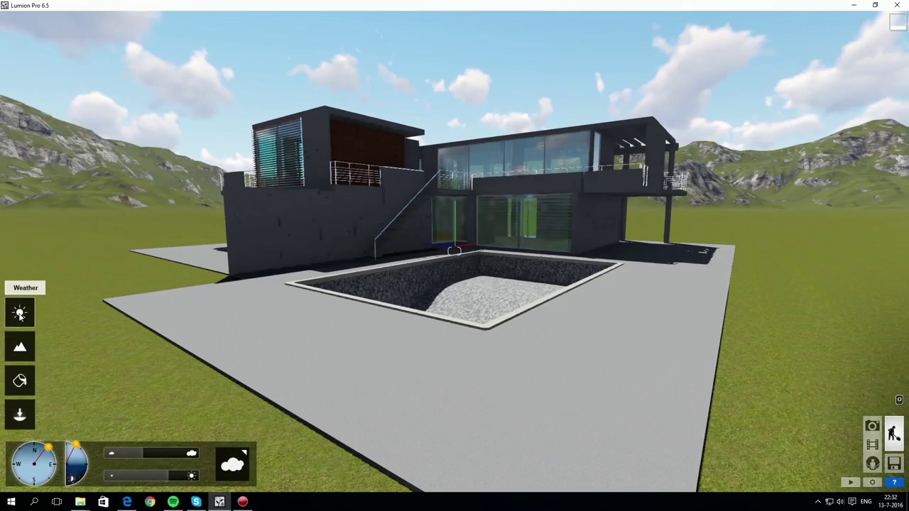
- Lower the sun for longer shadows and pick a scattered white cloud preset
mouse_move(80, 454)
mouse_down()
mouse_move(23, 447)
mouse_move(88, 474)
mouse_move(93, 460)
mouse_move(150, 455)
mouse_up()
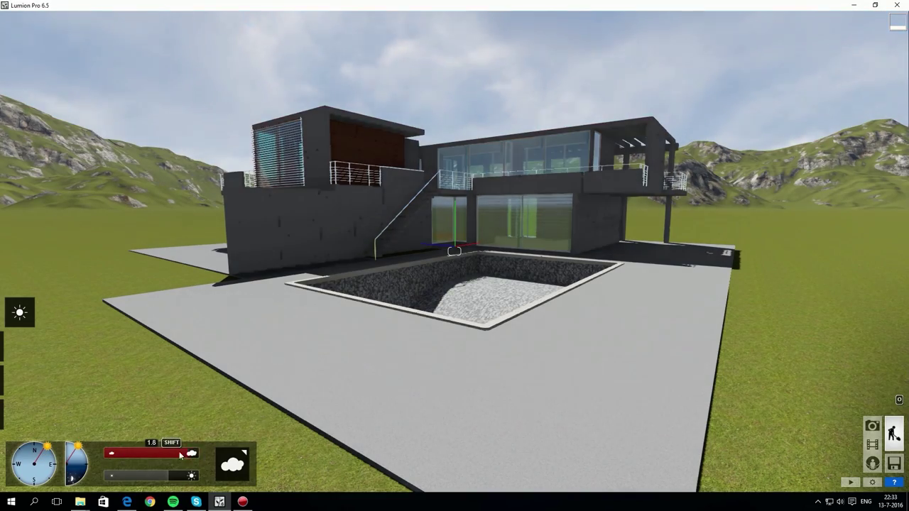
click(233, 467)
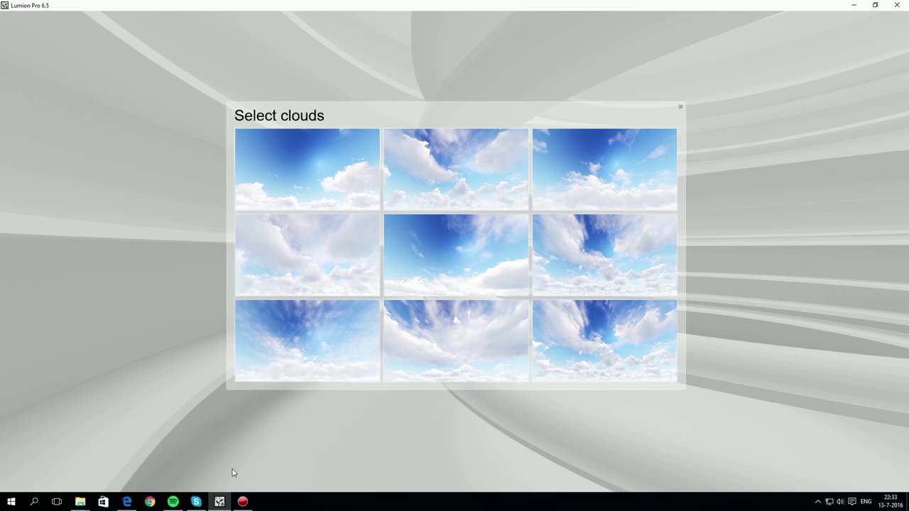
click(317, 198)
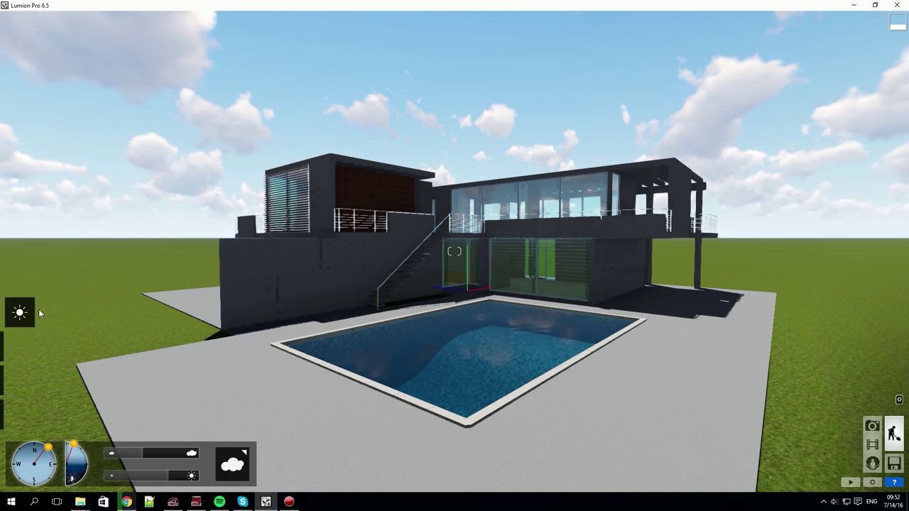
- Fly into the interior room and browse the Indoor object library categories
click(19, 414)
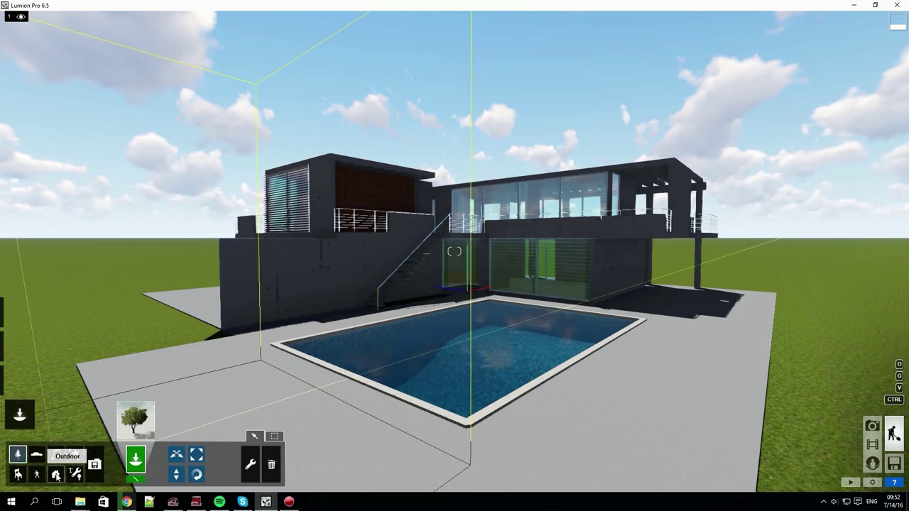
click(17, 474)
key(w)
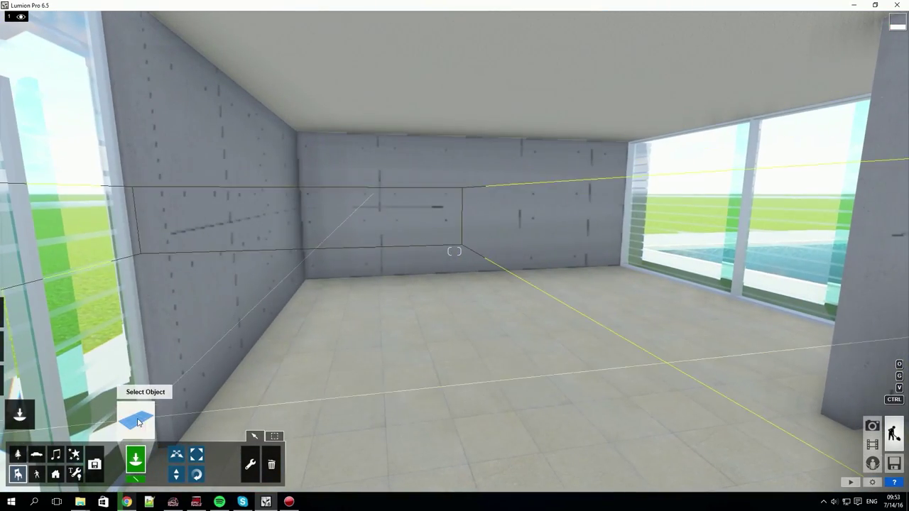
click(135, 417)
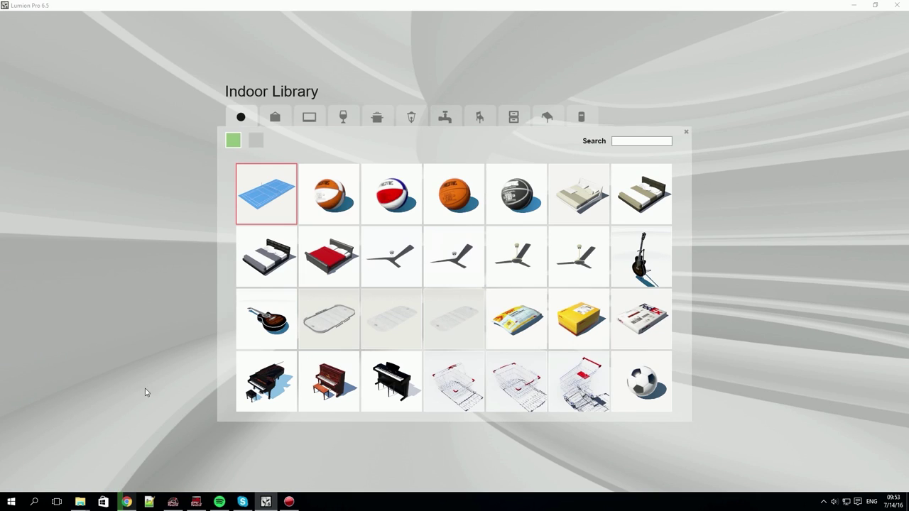
click(256, 141)
click(279, 118)
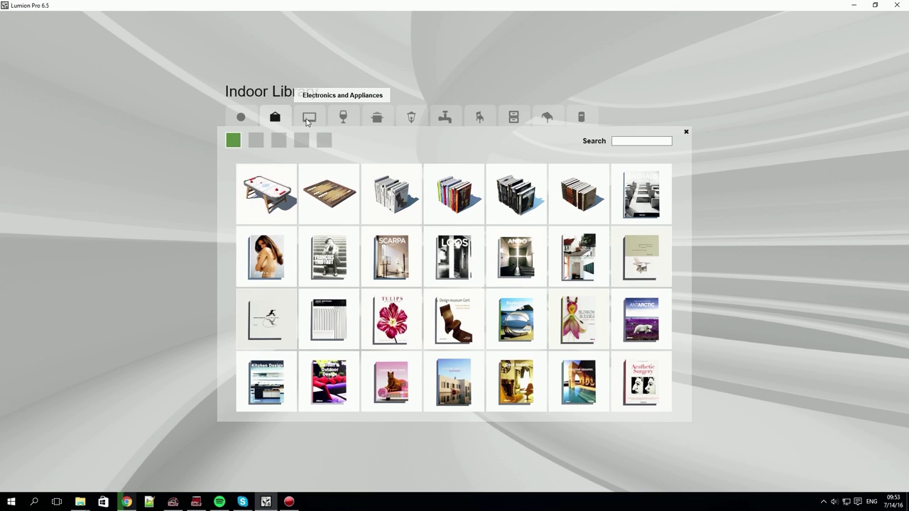
click(308, 121)
click(344, 120)
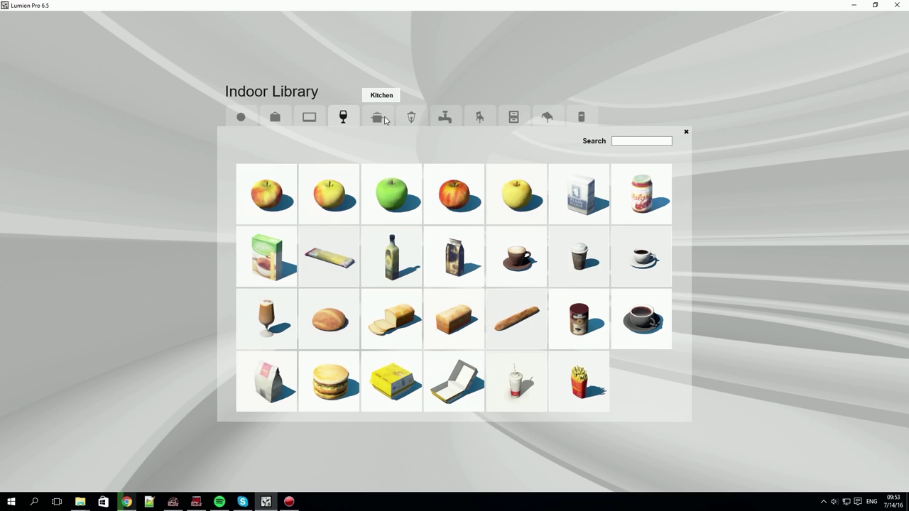
click(386, 120)
click(411, 119)
- Place Rug_002 from the decoration items on the room floor and recolour it purple
click(279, 121)
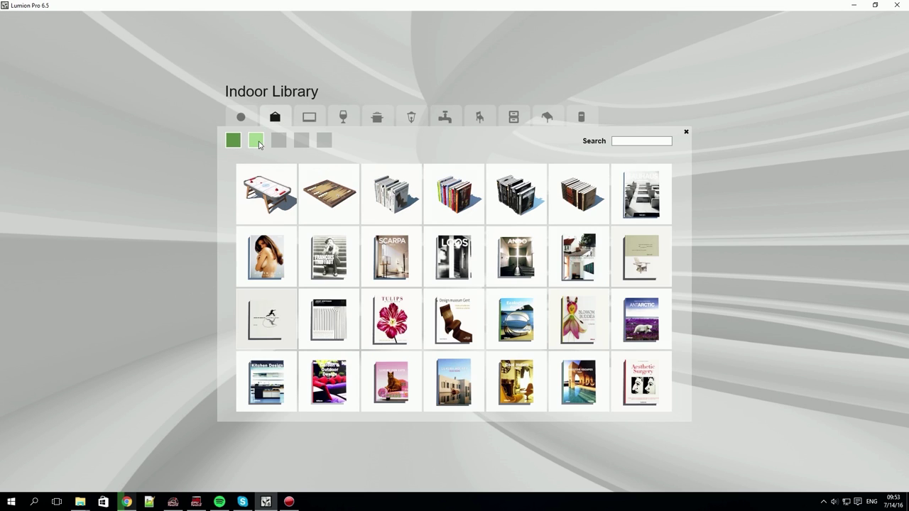
click(257, 142)
click(299, 142)
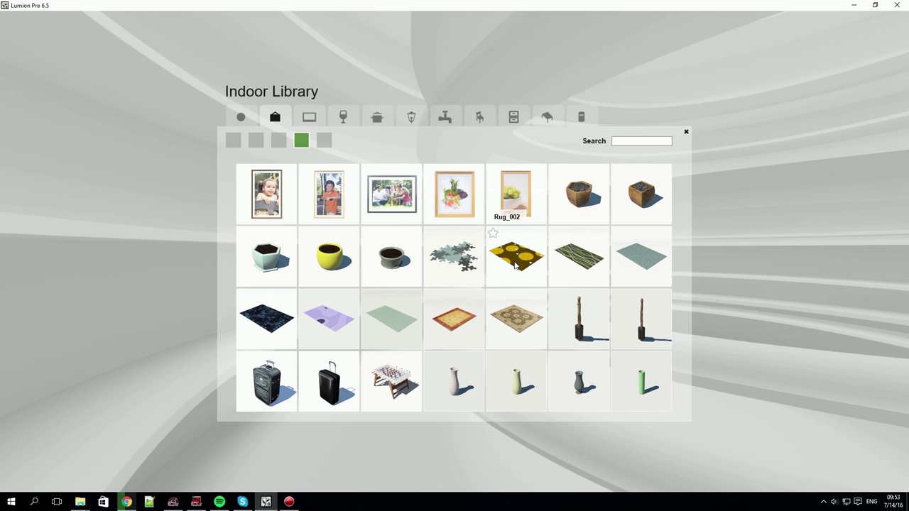
click(516, 257)
click(546, 322)
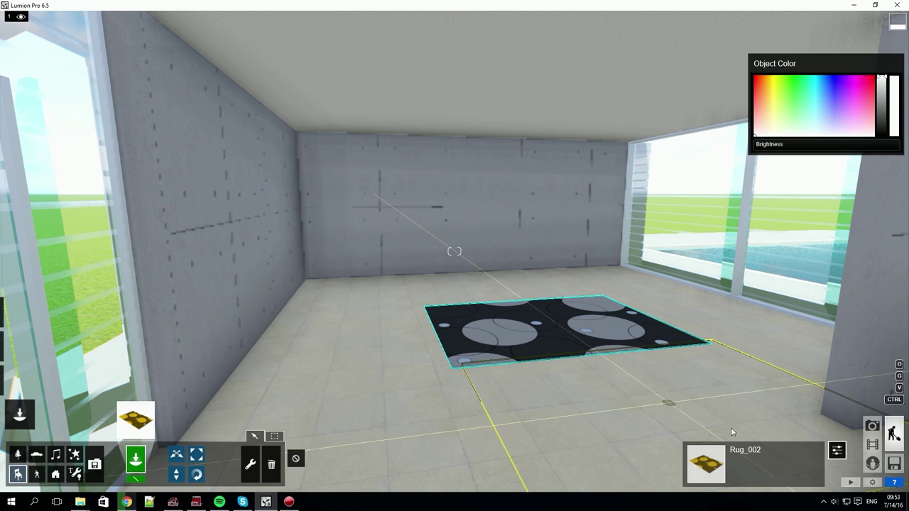
mouse_move(781, 110)
mouse_down()
mouse_move(859, 87)
mouse_move(838, 89)
mouse_up()
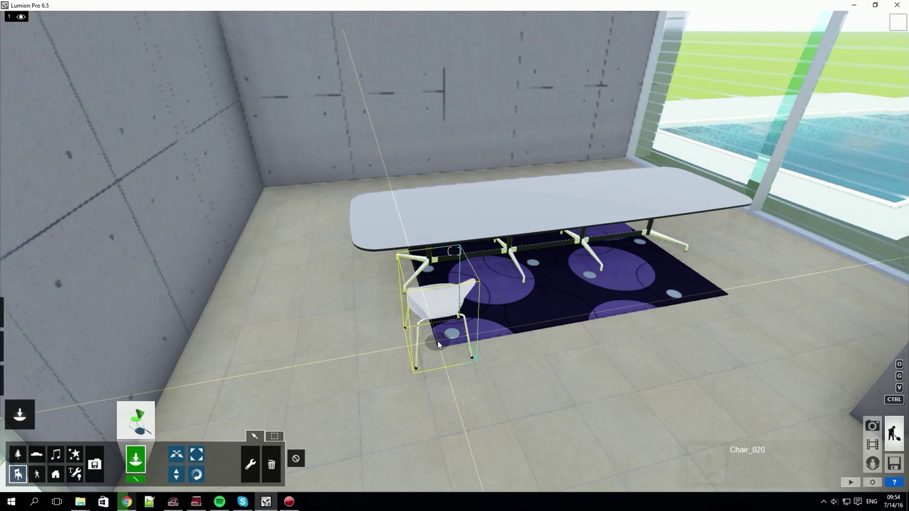
- Turn the table chair green, copy more chairs in green shades, and begin a chair row
click(837, 450)
click(798, 86)
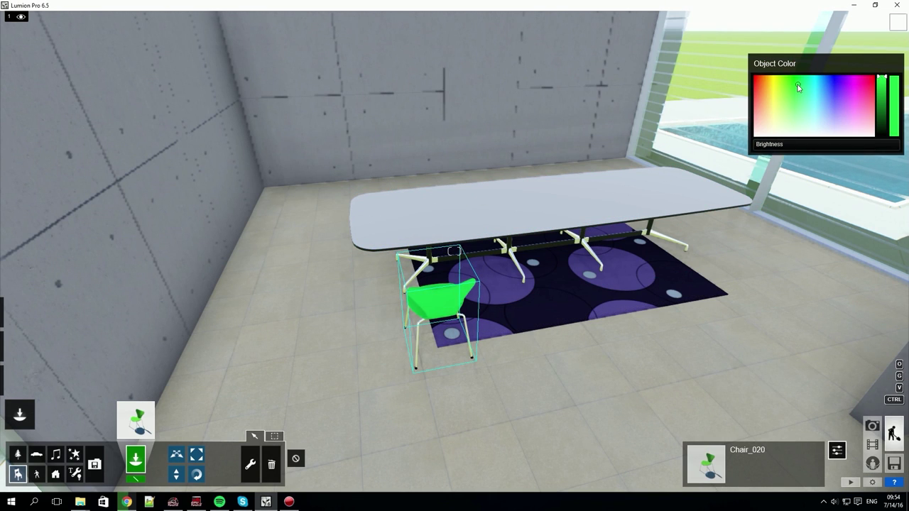
alt+drag(440, 305, 554, 291)
click(793, 114)
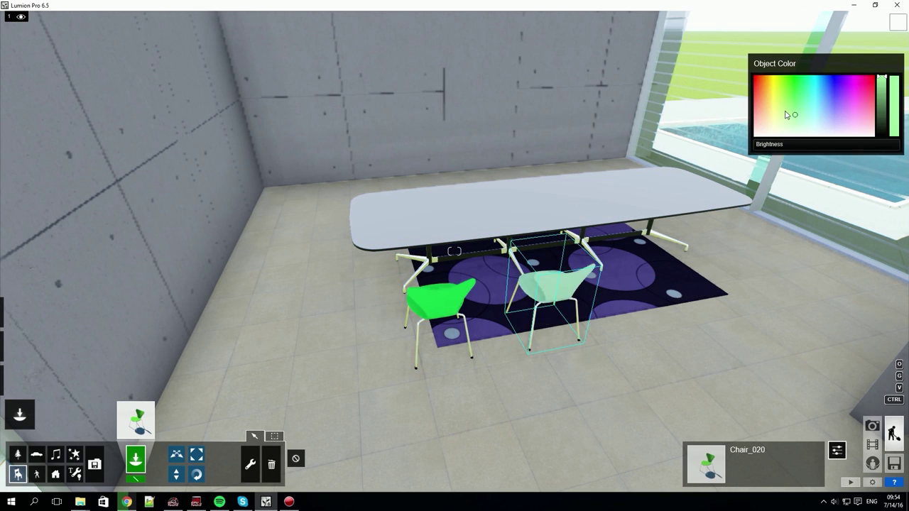
alt+drag(554, 291, 660, 277)
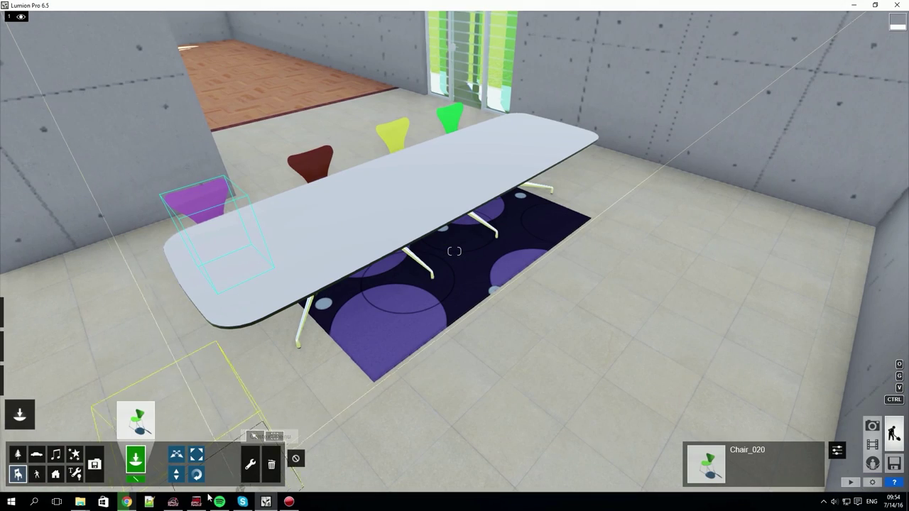
click(136, 480)
middle_drag(177, 426, 298, 366)
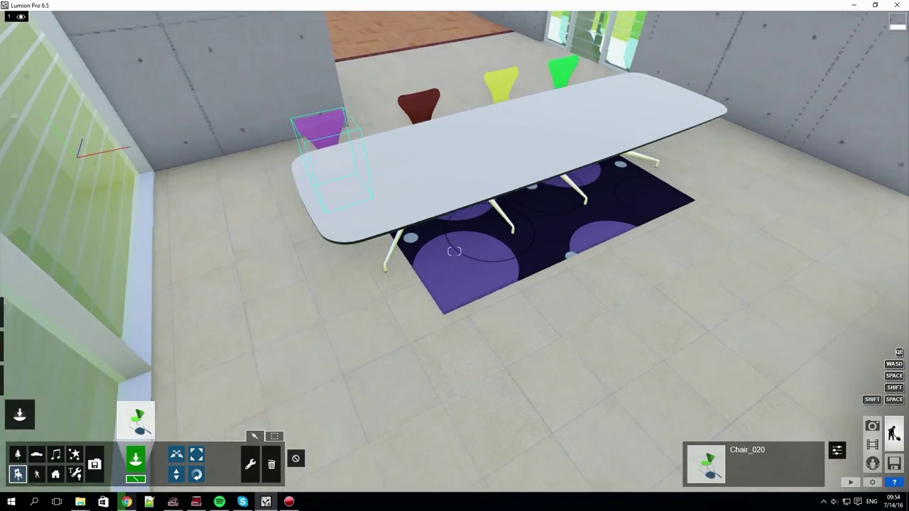
- Fill the chair row line with white chairs, adjusting facing and randomizing spacing and offset
click(298, 366)
click(776, 179)
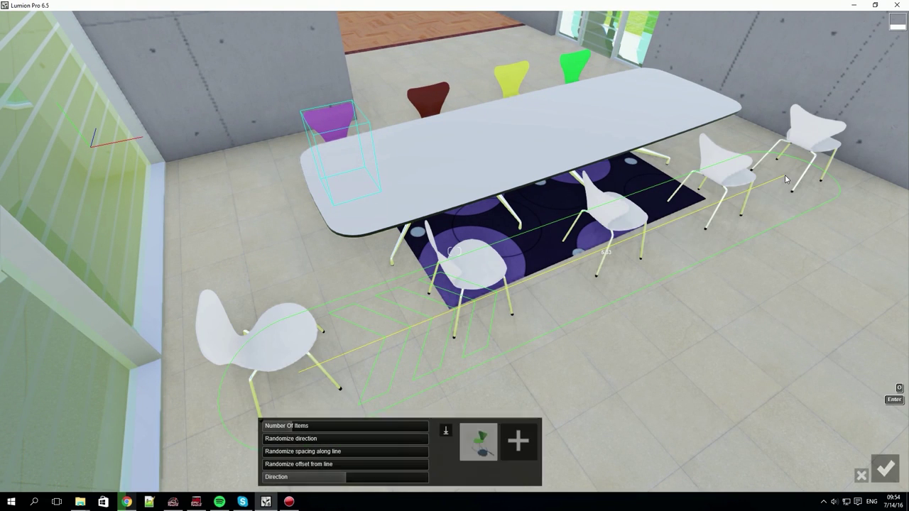
drag(342, 479, 303, 477)
drag(355, 452, 393, 448)
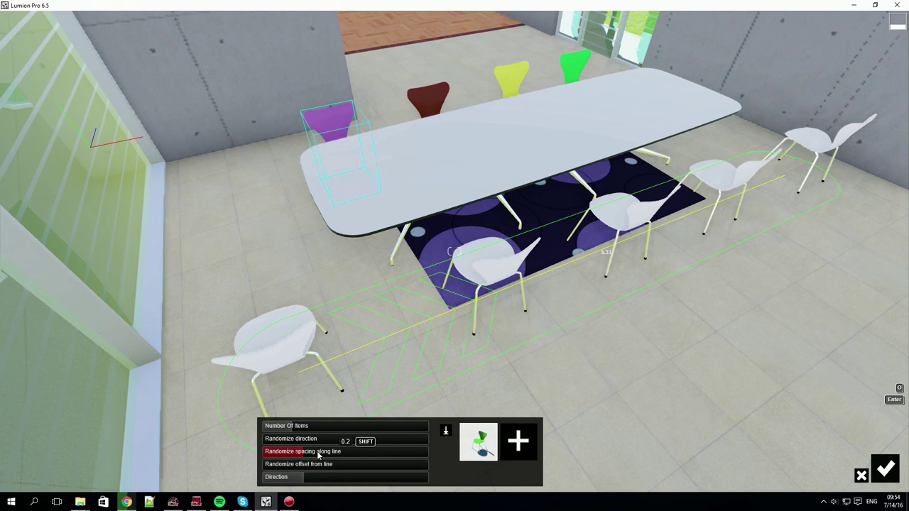
drag(270, 465, 279, 469)
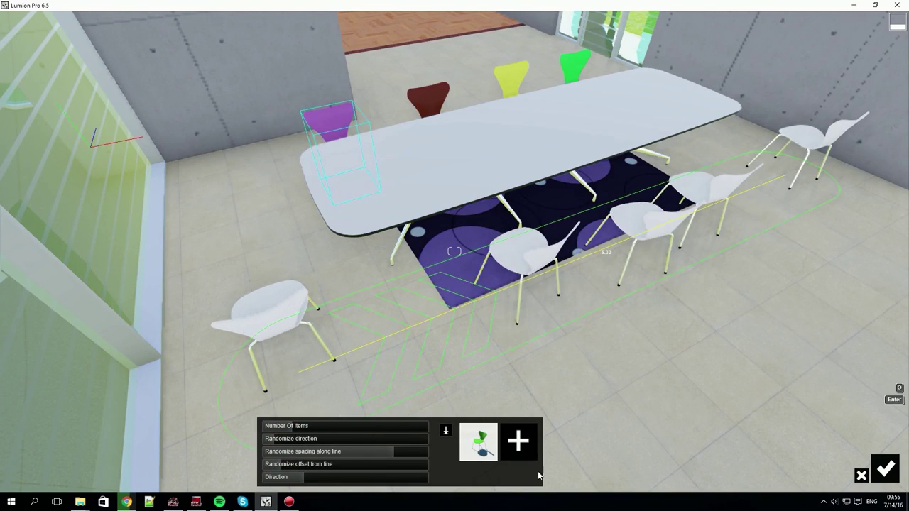
- Add the black chair and red Chair_005 to the mix and place the row
click(515, 447)
click(516, 323)
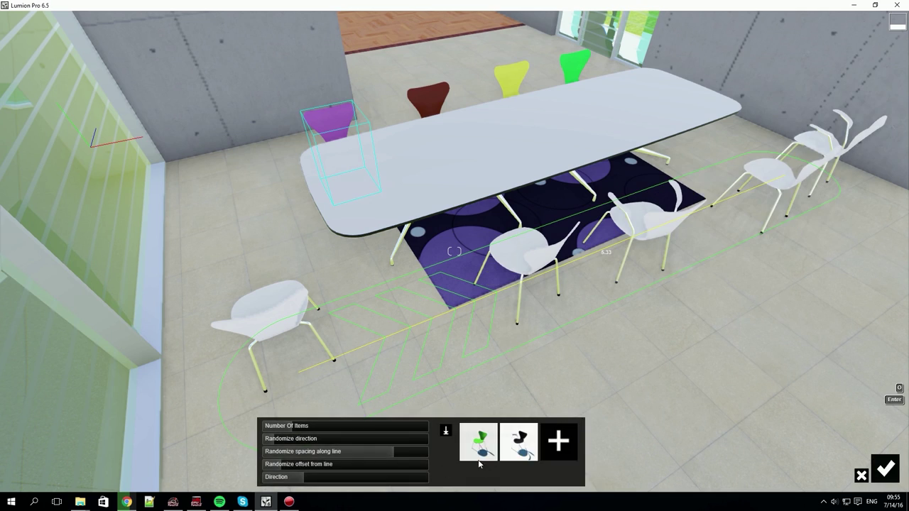
click(478, 460)
click(583, 199)
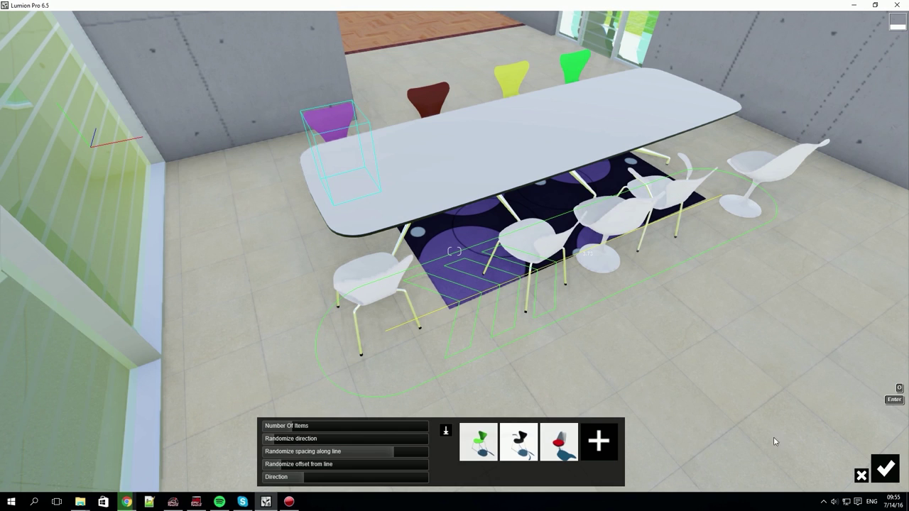
click(880, 471)
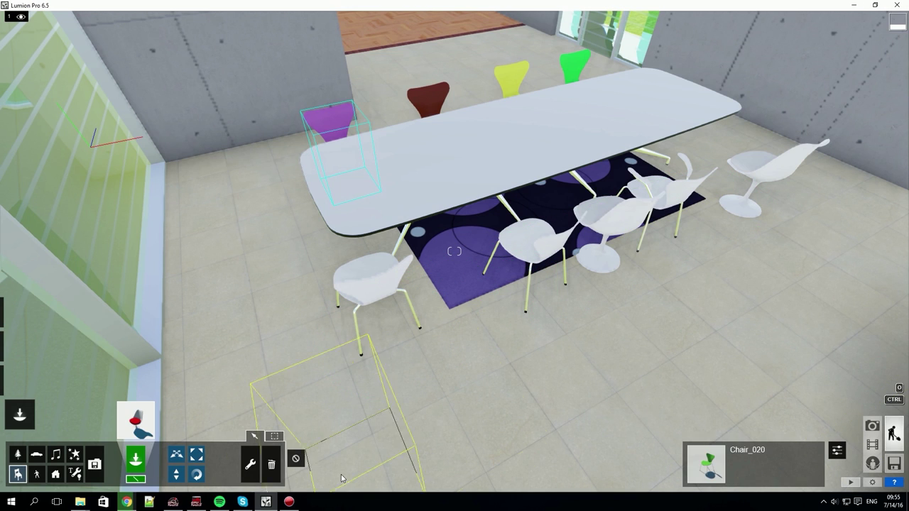
click(295, 458)
- Colour the white dining chairs yellow, magenta, red and green with Object Color, then deselect all
click(275, 439)
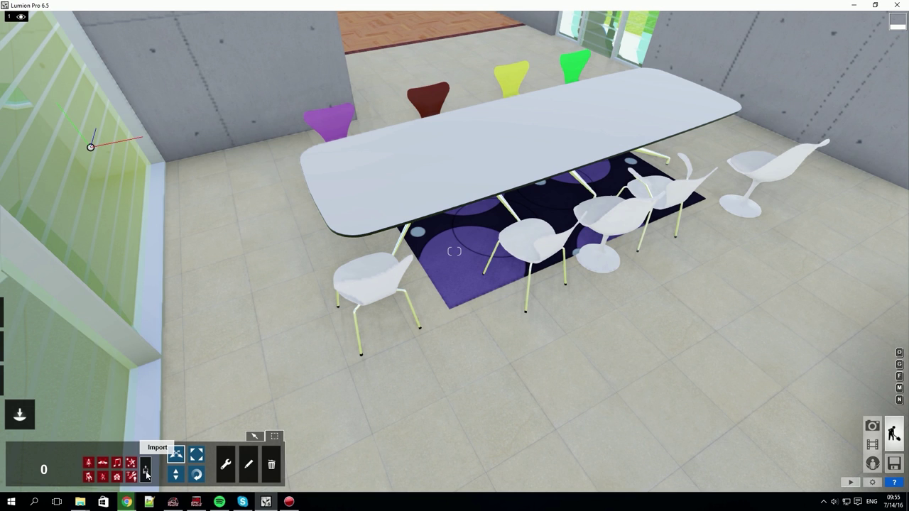
click(378, 316)
click(248, 464)
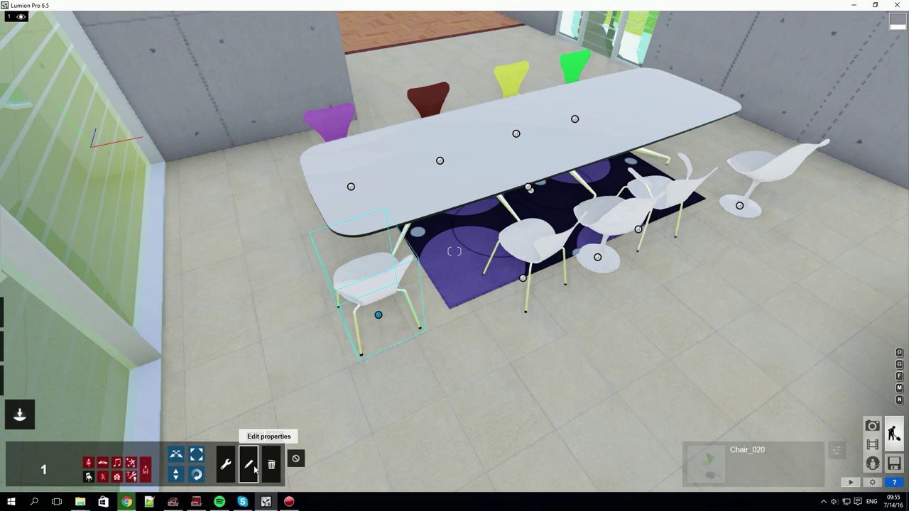
click(837, 452)
click(776, 90)
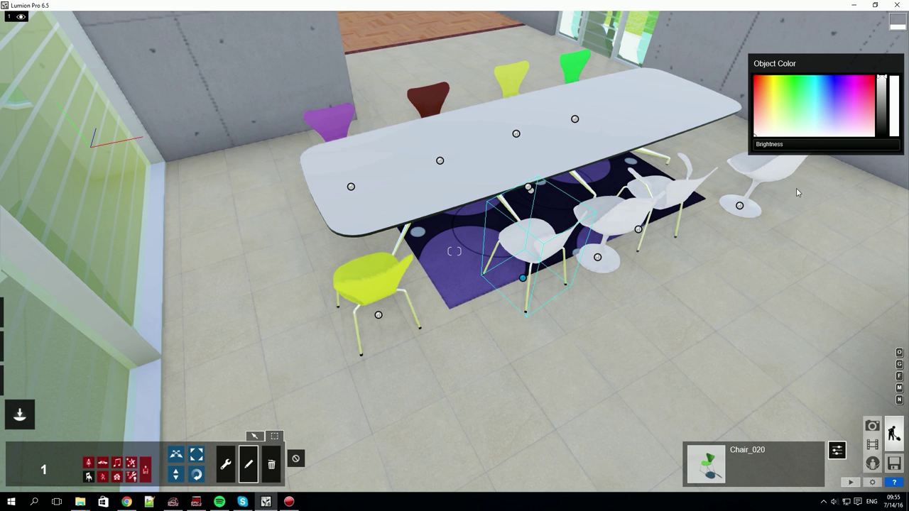
click(827, 96)
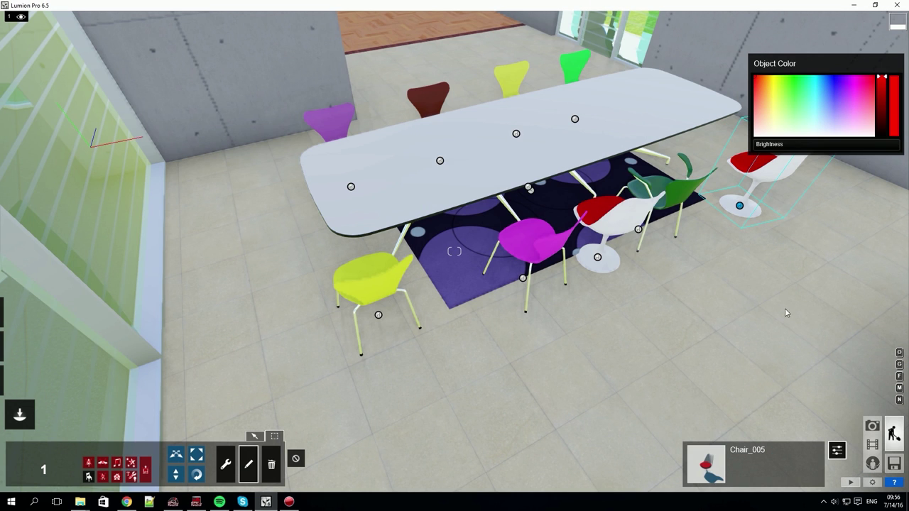
click(835, 454)
click(299, 460)
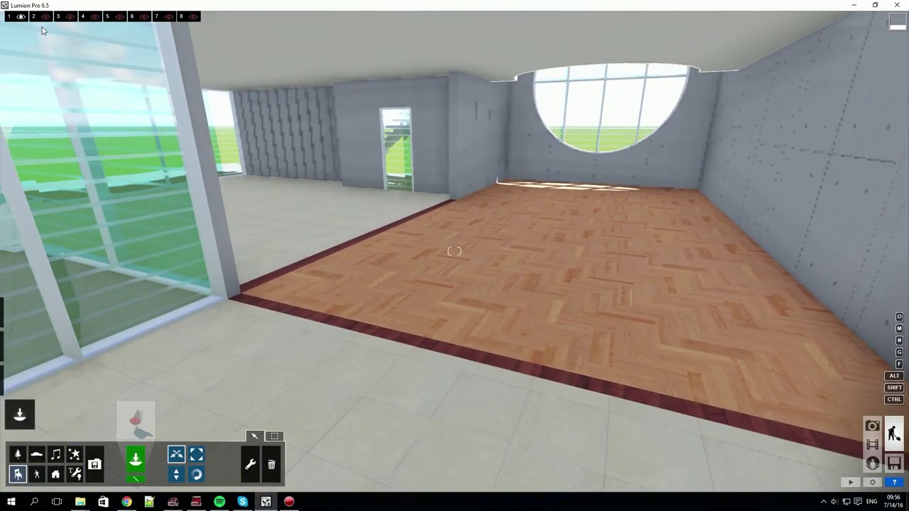
- Show the furniture, poolside, trees, Other Buildings and remaining hidden layers
click(46, 17)
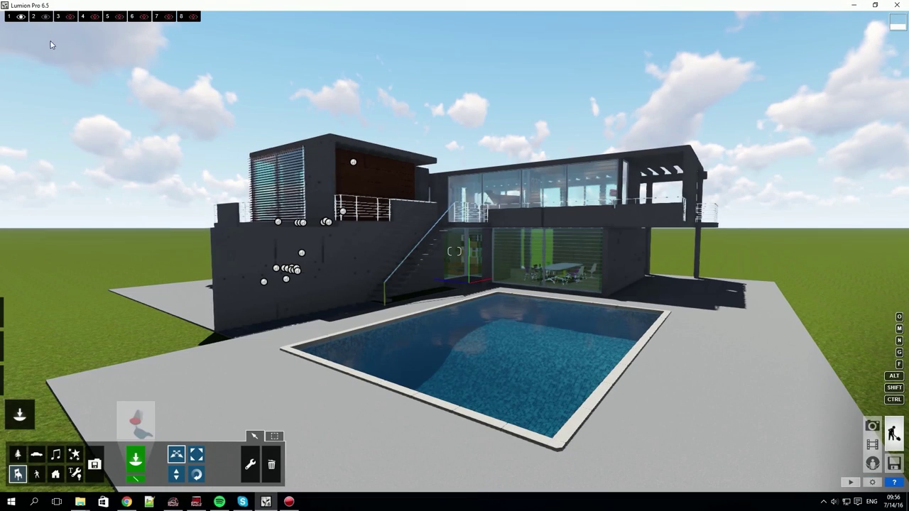
click(71, 18)
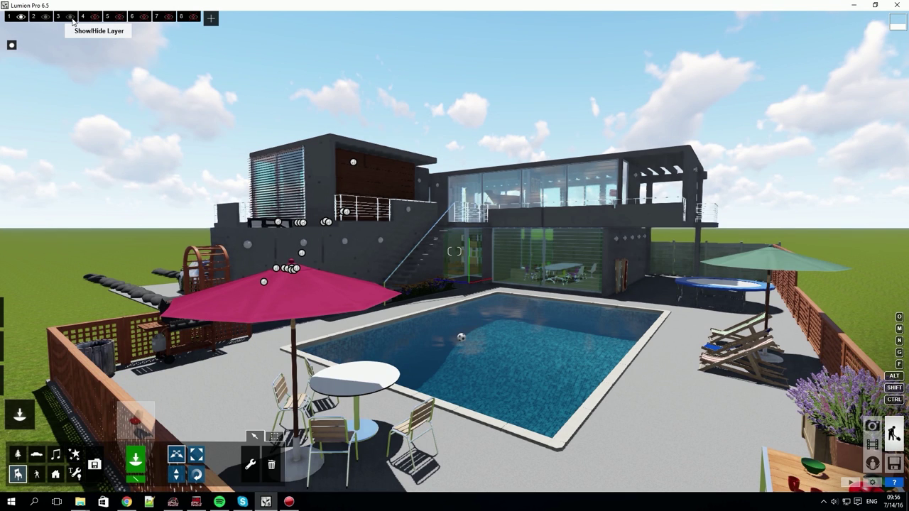
click(93, 19)
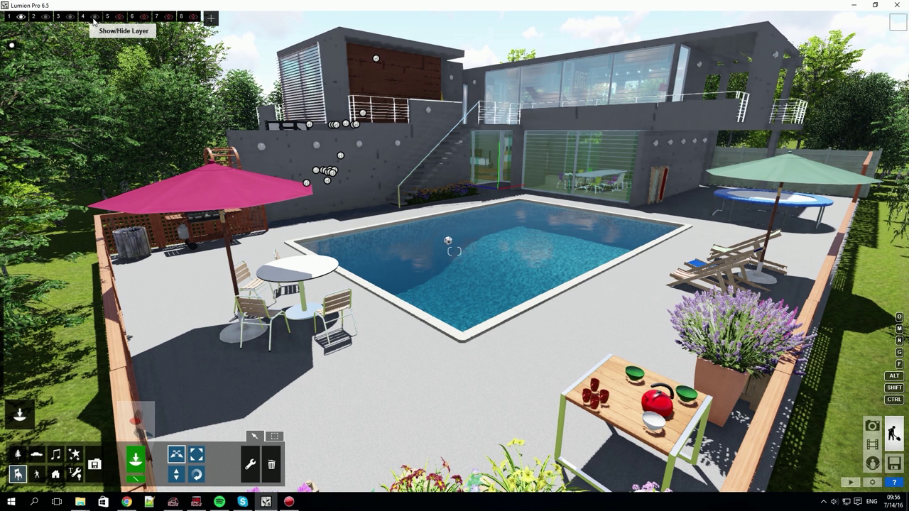
click(108, 17)
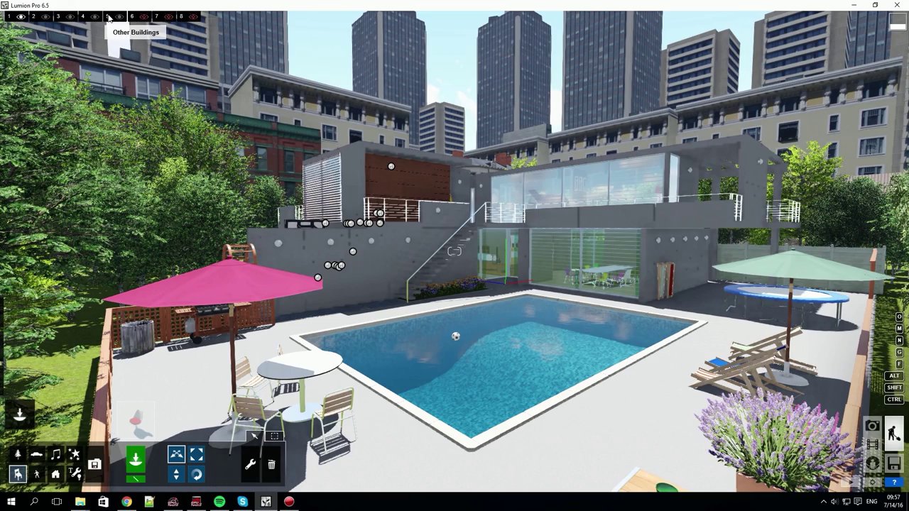
click(107, 17)
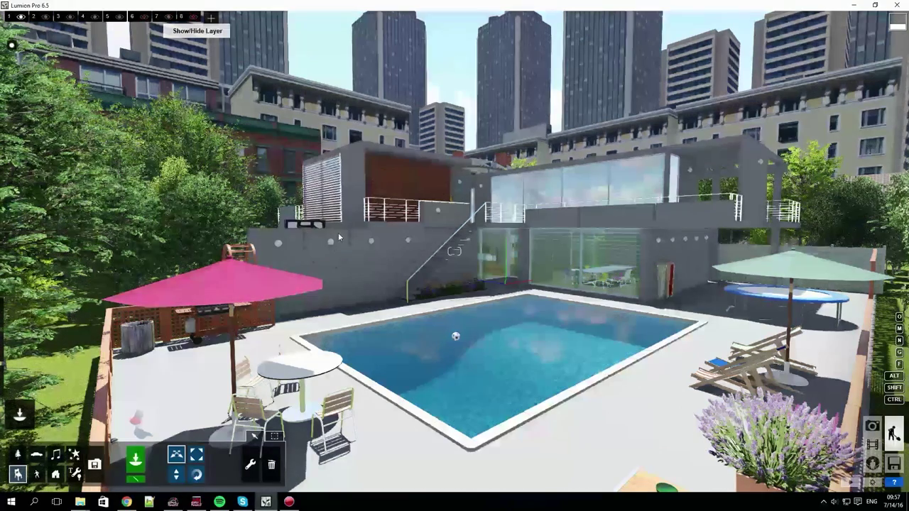
right_drag(344, 201, 355, 220)
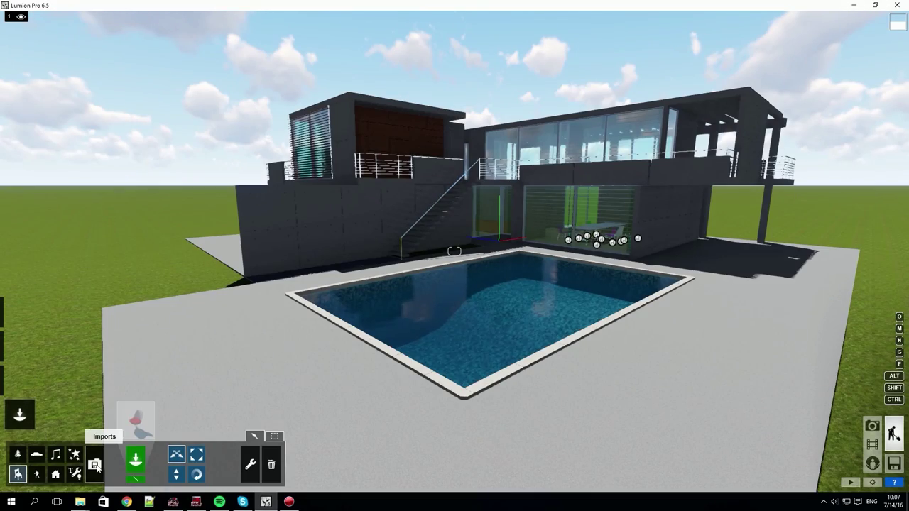
- Re-import the house from ModernHouse_Japan_v7_OverviewTutorial2016_Terrain.fbx using Alt + Re-import Model
click(95, 465)
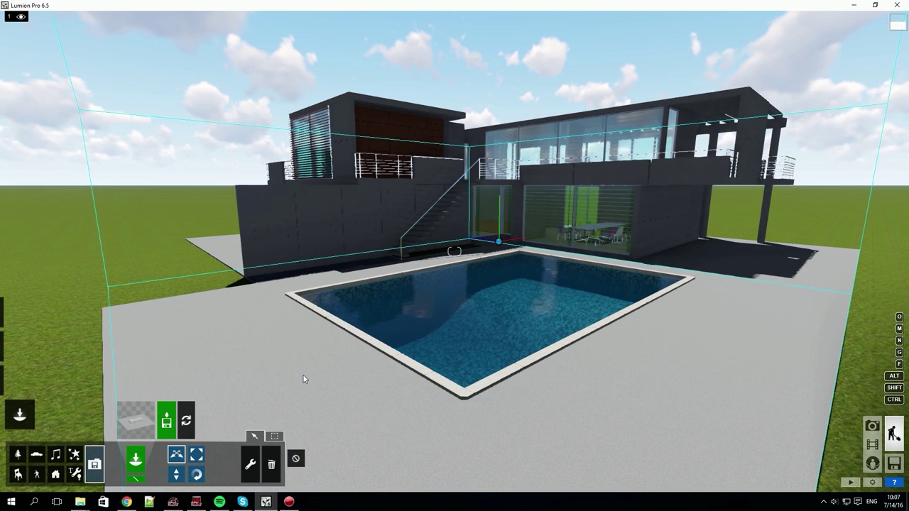
key(alt)
alt+click(187, 422)
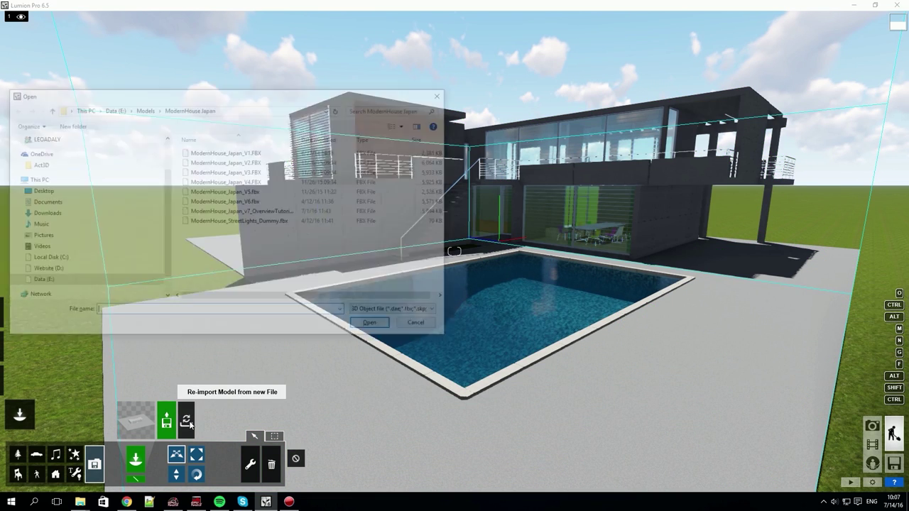
click(268, 212)
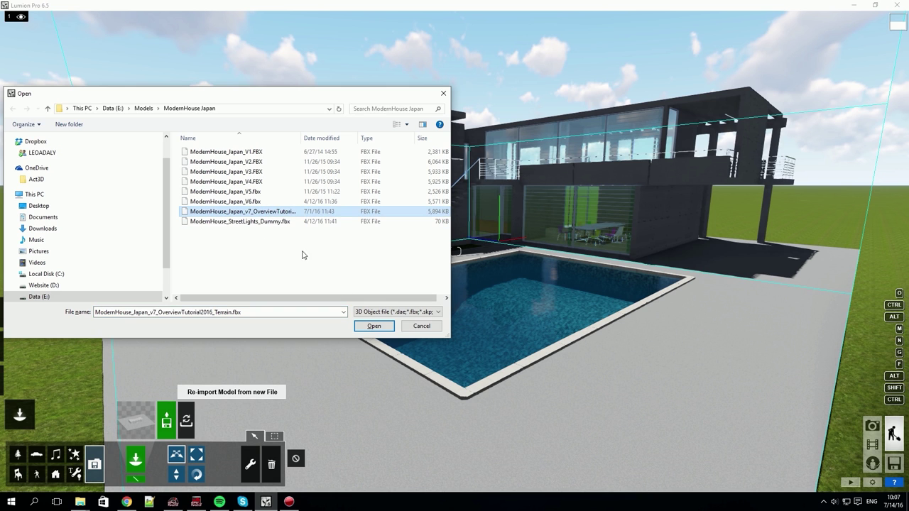
click(375, 327)
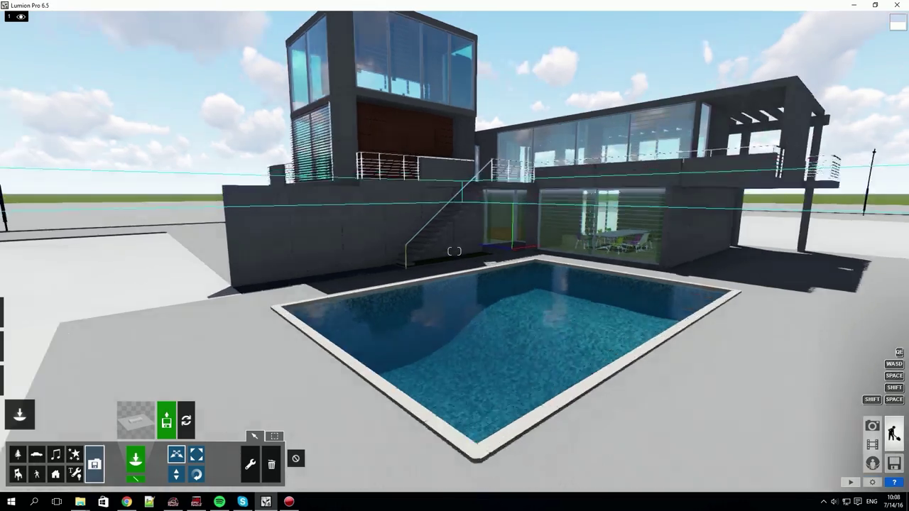
- Apply the Landscape material to terrain plane Plane.001 in the Material Editor
right_drag(457, 50, 456, 50)
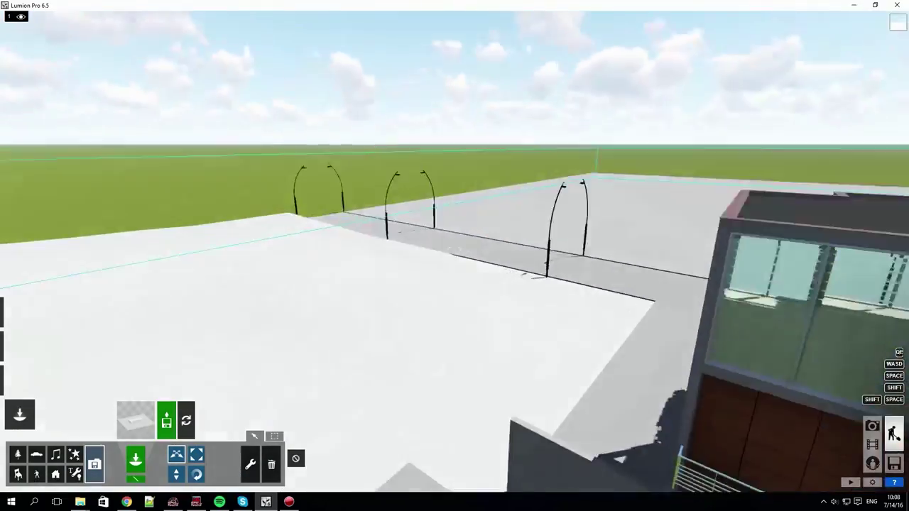
right_drag(484, 139, 484, 138)
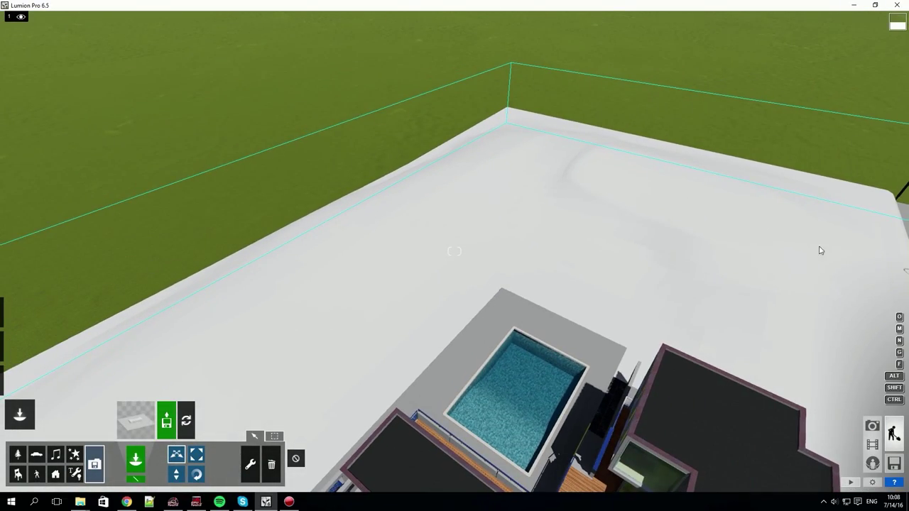
right_drag(628, 218, 628, 218)
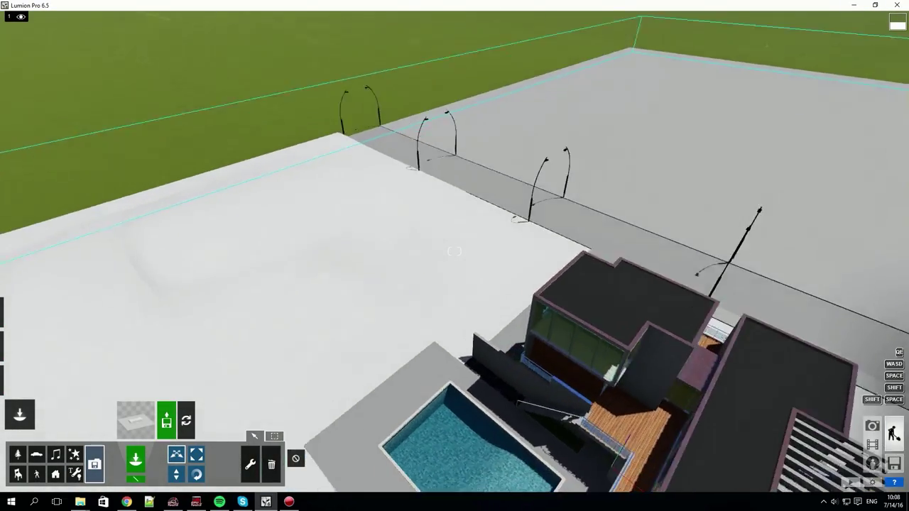
right_drag(454, 251, 419, 288)
click(19, 382)
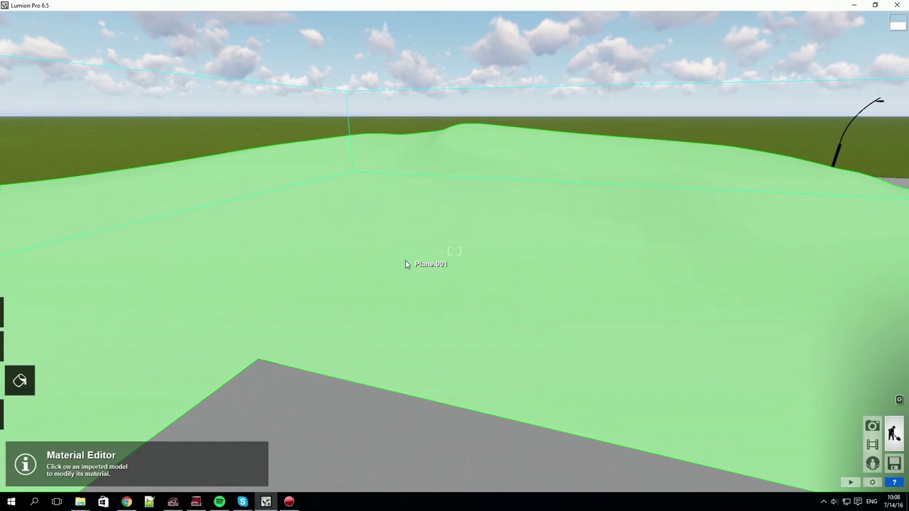
click(405, 262)
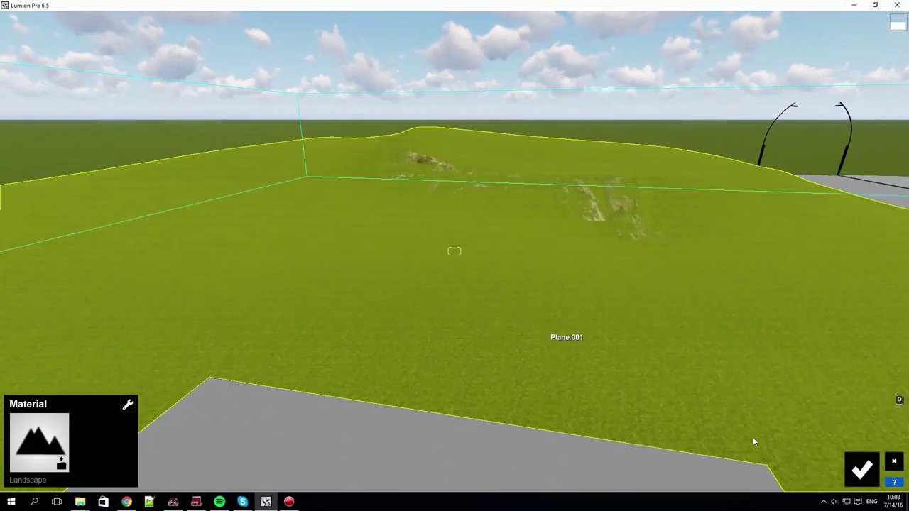
click(861, 468)
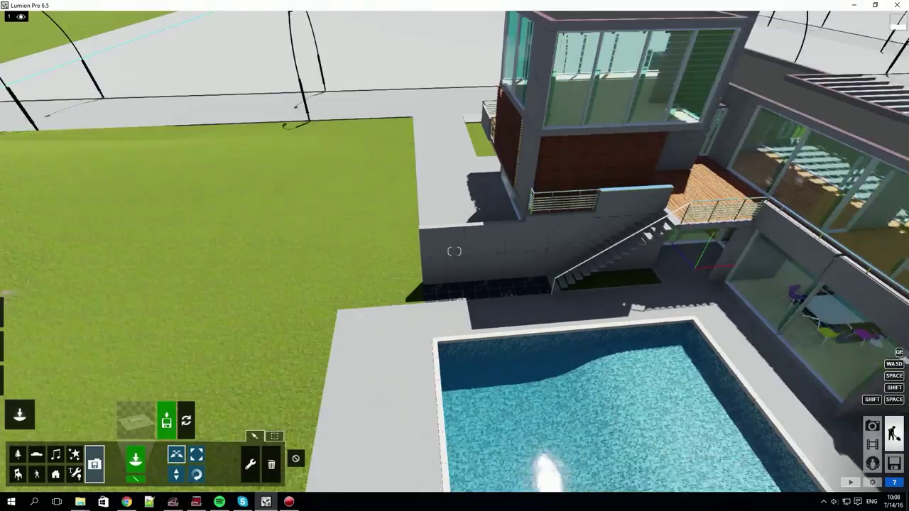
- Set the house model's Extra > Mark as terrain option to On, locking it
right_drag(454, 251, 139, 362)
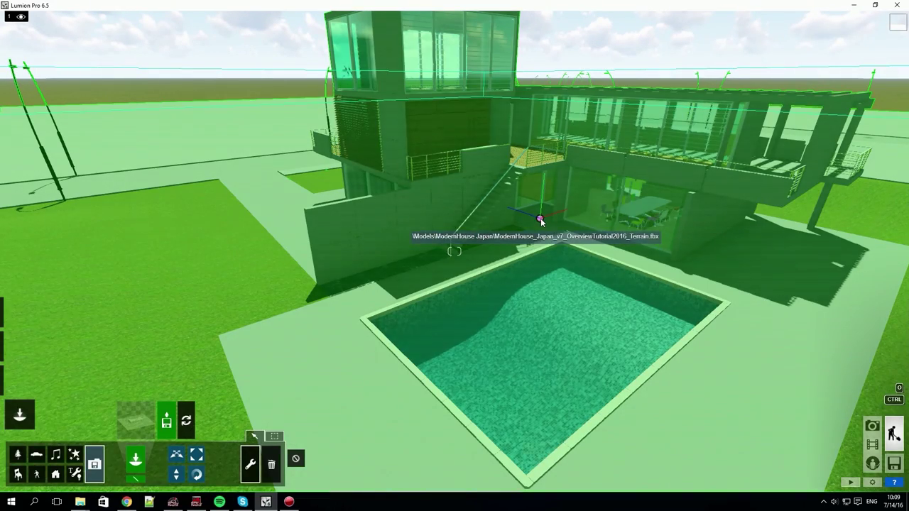
click(544, 187)
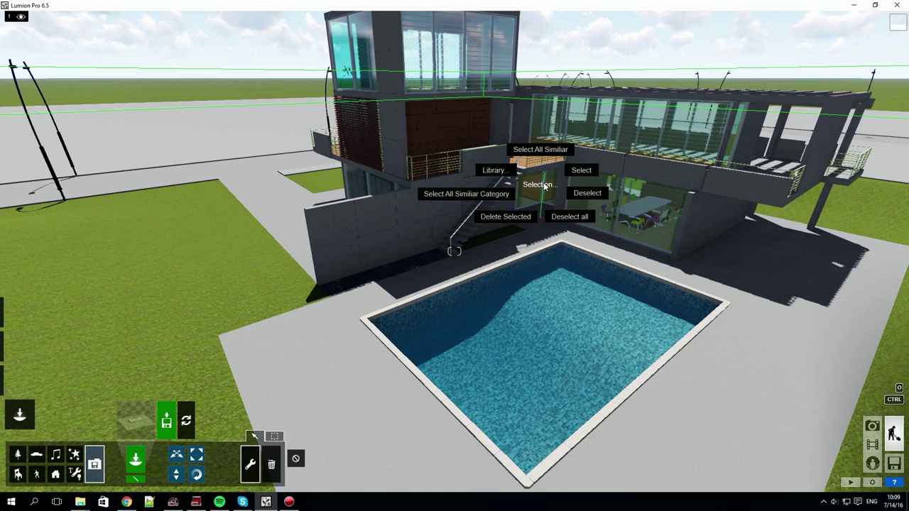
click(544, 186)
click(594, 237)
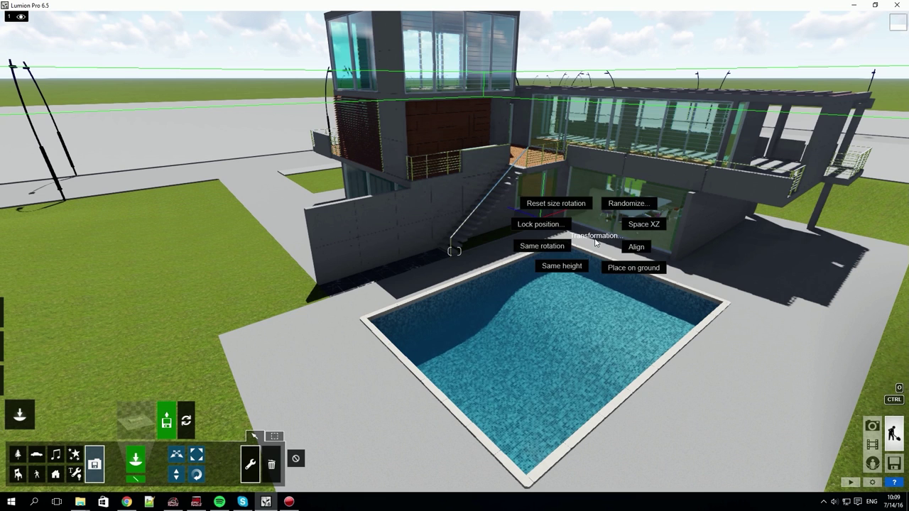
click(595, 241)
click(498, 235)
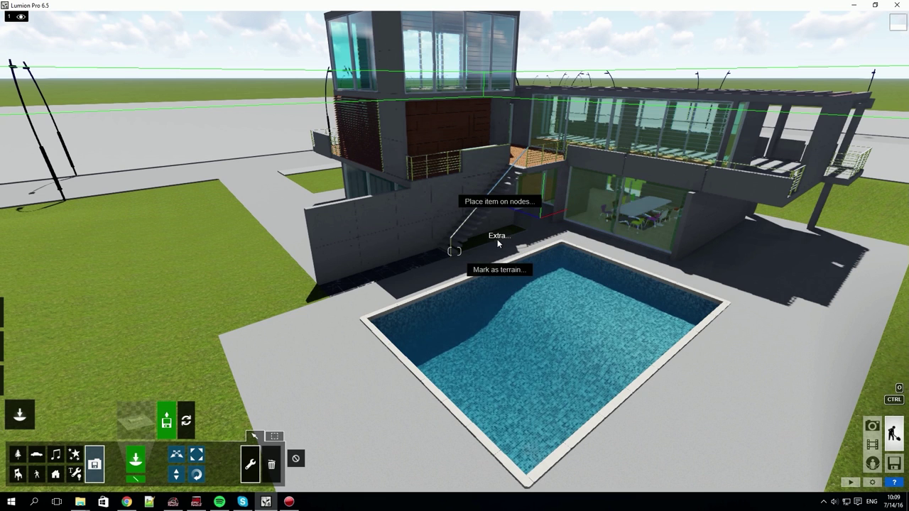
click(496, 271)
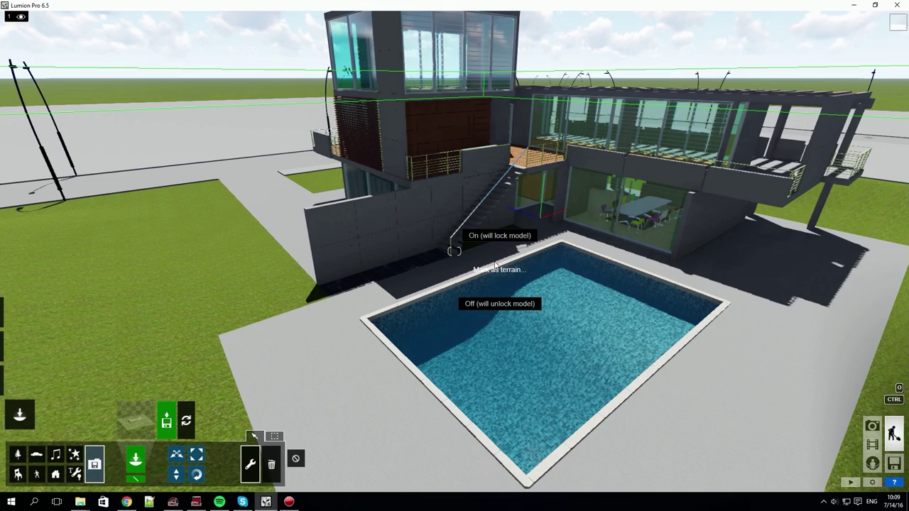
click(495, 237)
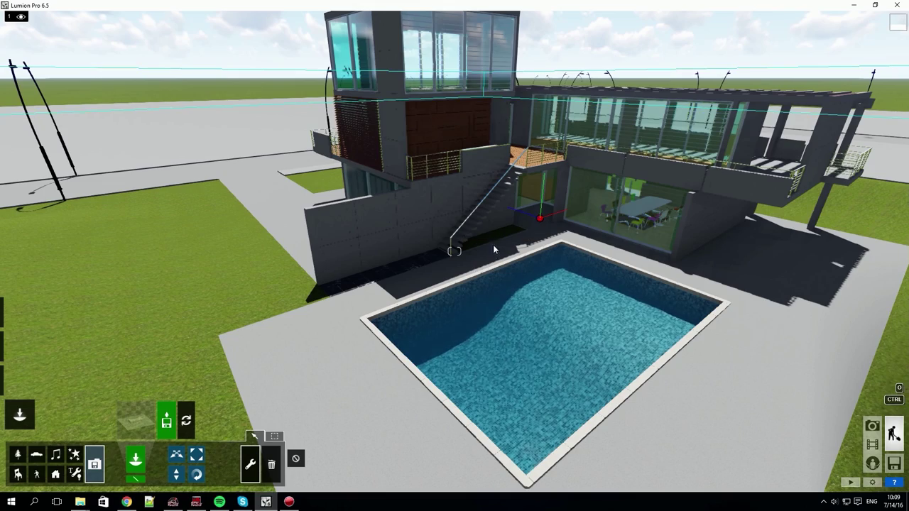
right_drag(494, 249, 24, 371)
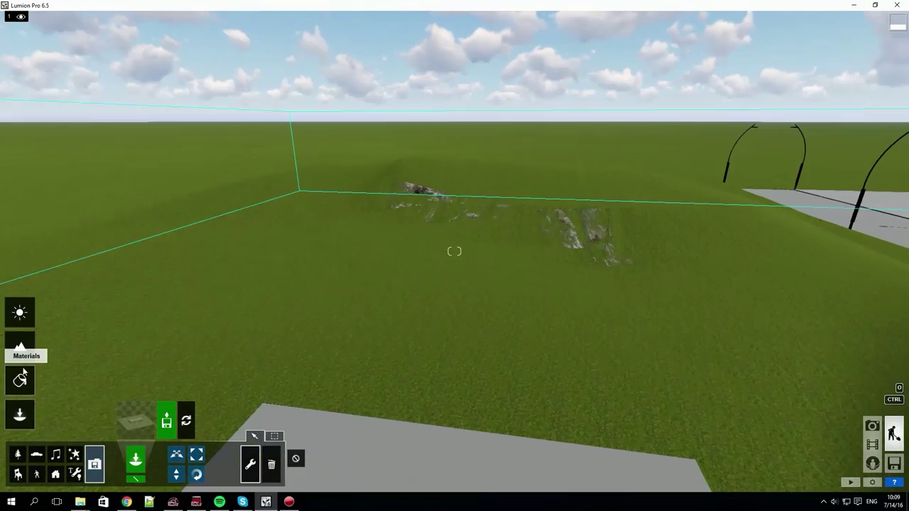
- Paint a winding sand path across the grassy hill with the landscape paint brush
click(20, 348)
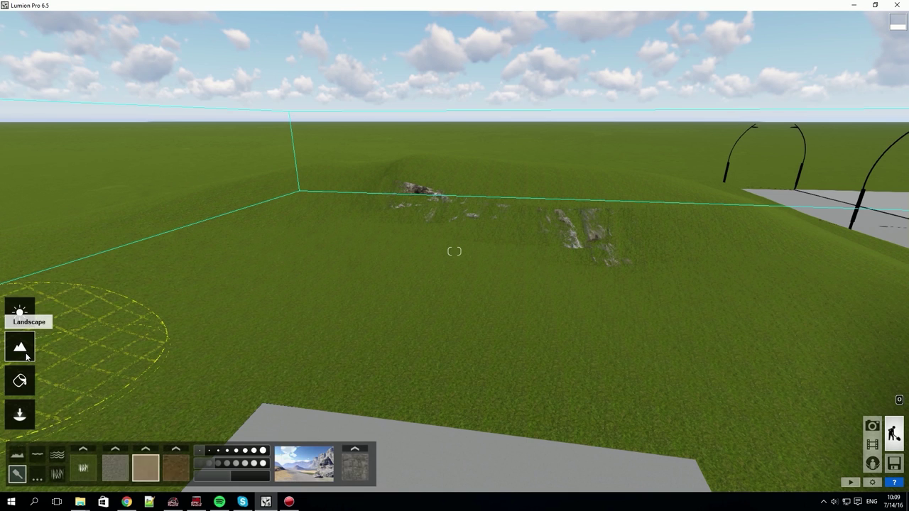
drag(338, 186, 367, 167)
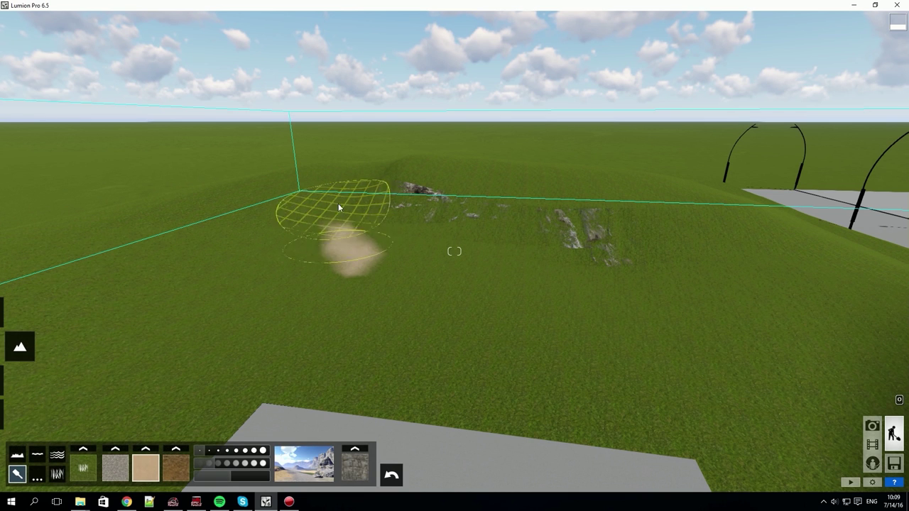
drag(557, 311, 713, 445)
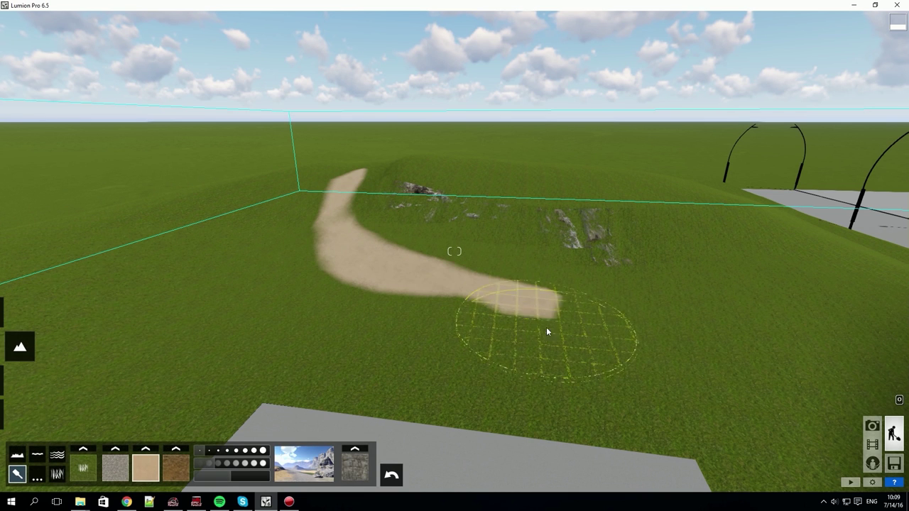
right_drag(713, 445, 121, 405)
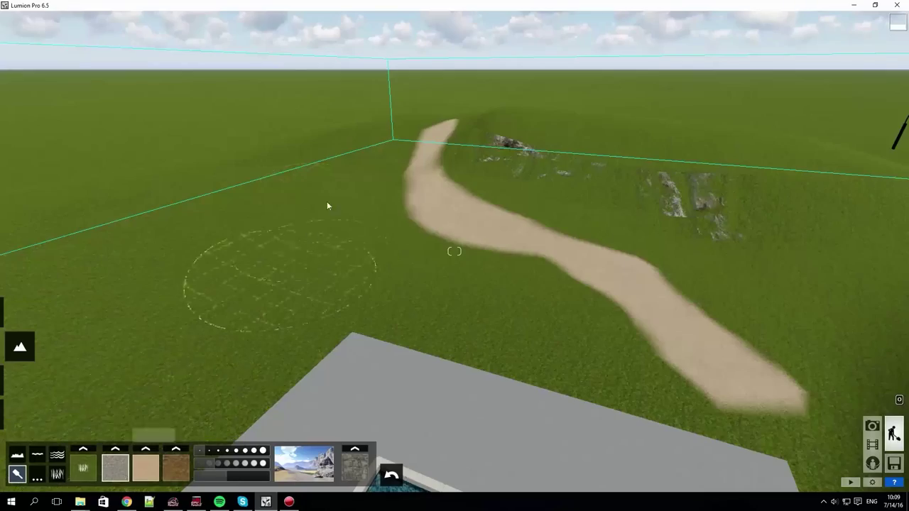
drag(398, 242, 431, 237)
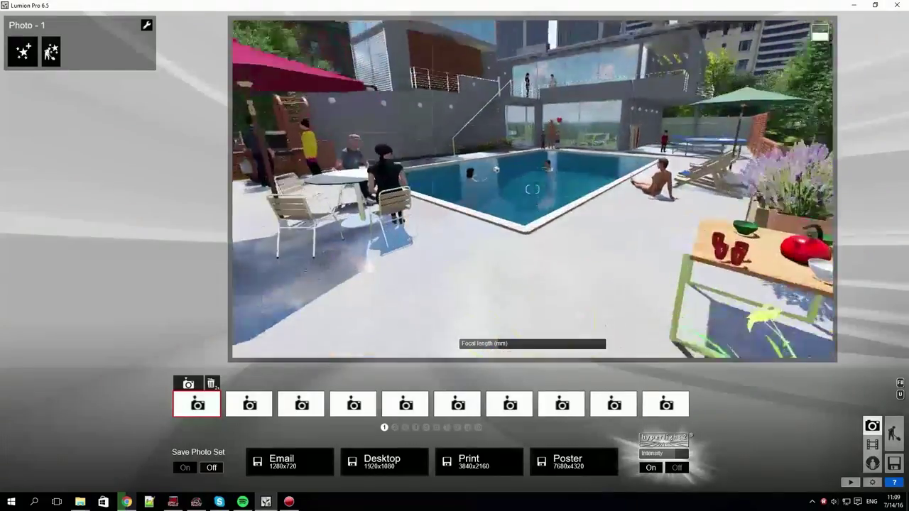
- Store the teapot-table view and two more views, including the pool, in Photo slots 1–3
right_drag(532, 189, 292, 331)
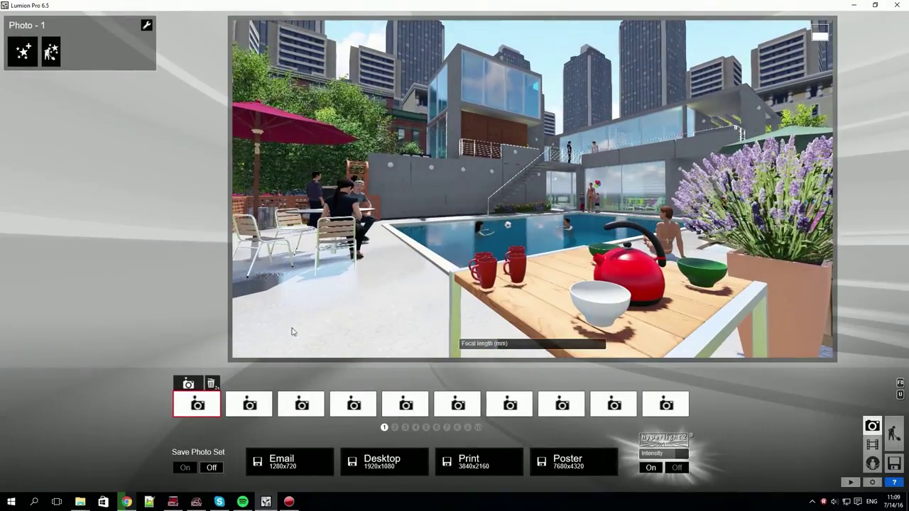
click(188, 384)
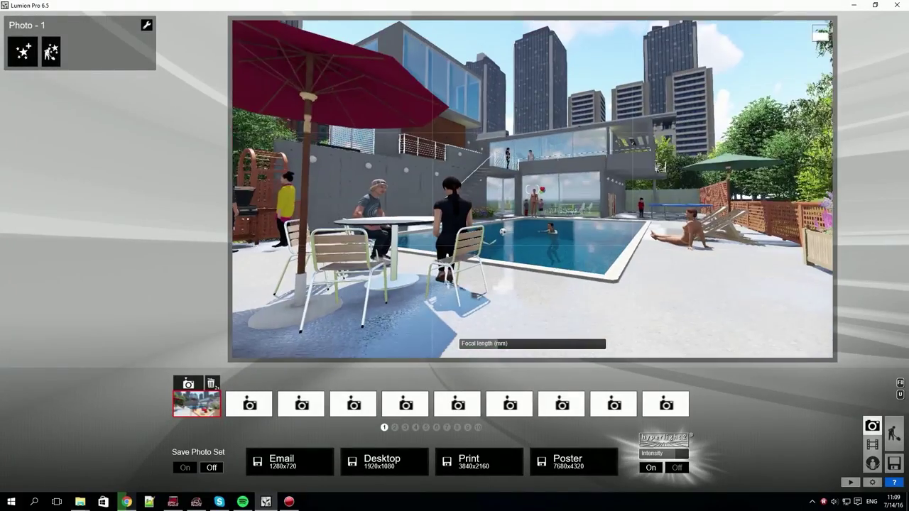
click(241, 384)
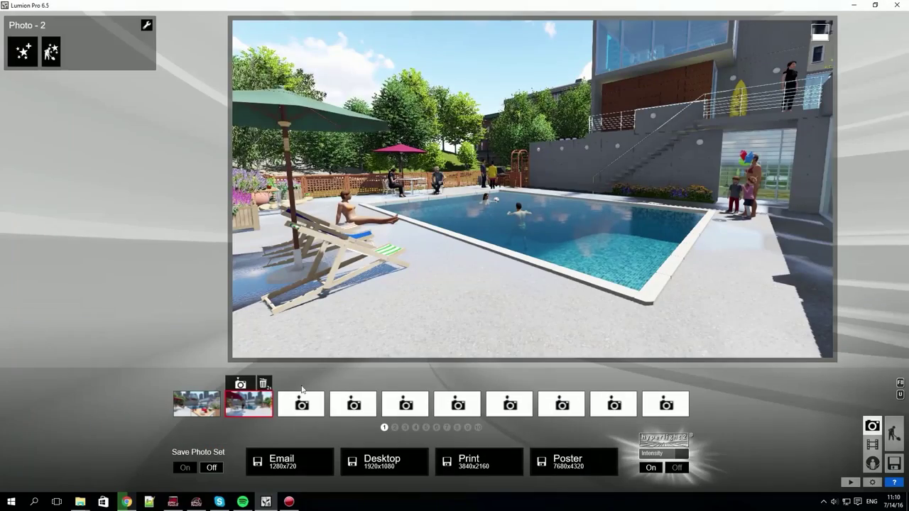
click(301, 404)
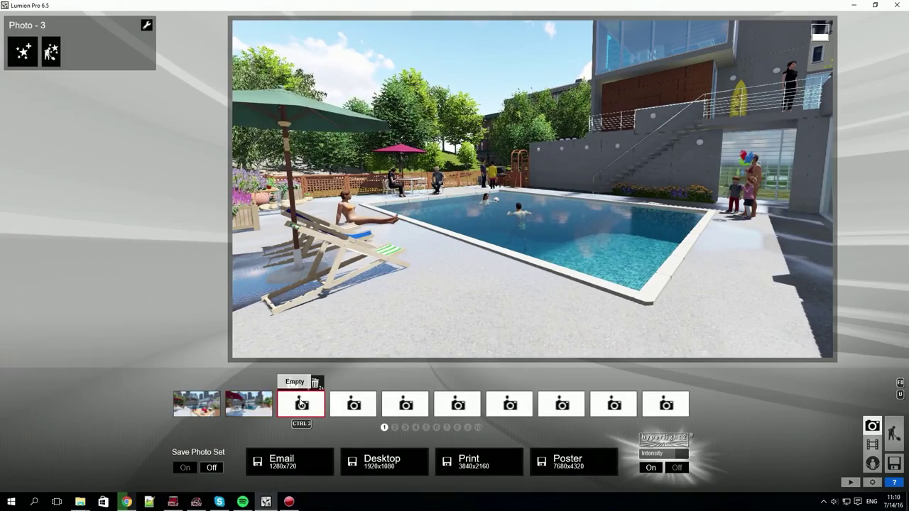
click(292, 383)
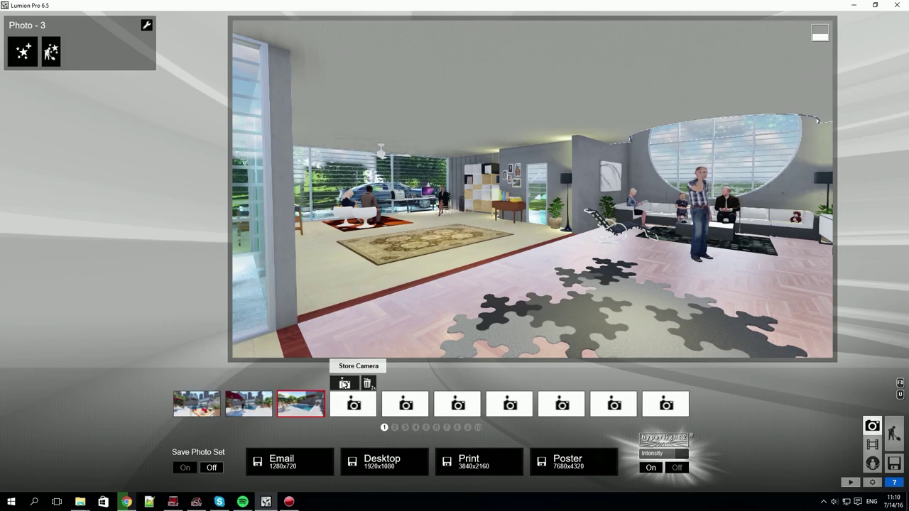
- Recall the saved views, check the empty Photo Set 3, then return to set 1's Photo 1
click(301, 403)
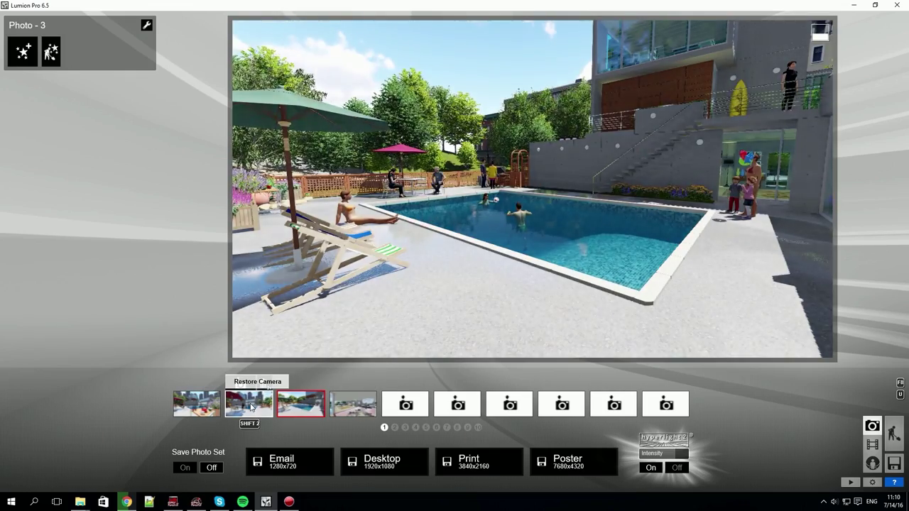
click(245, 405)
click(206, 405)
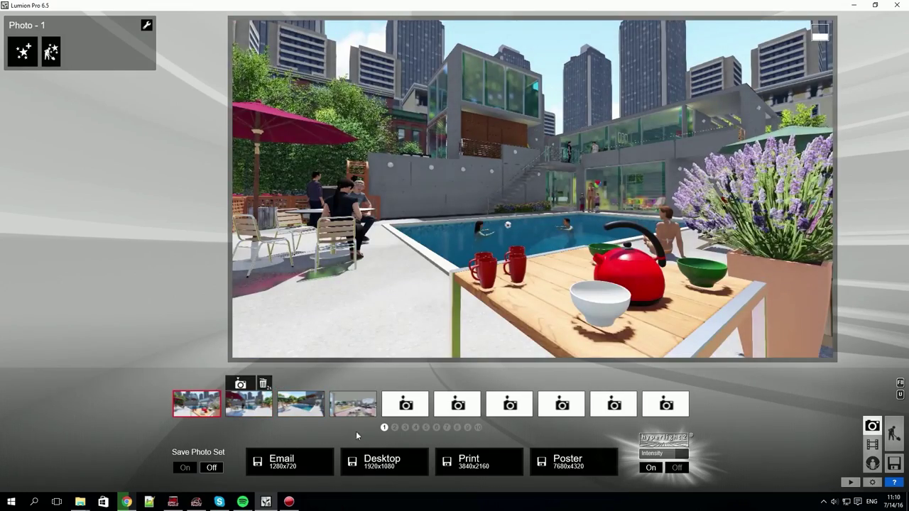
click(394, 427)
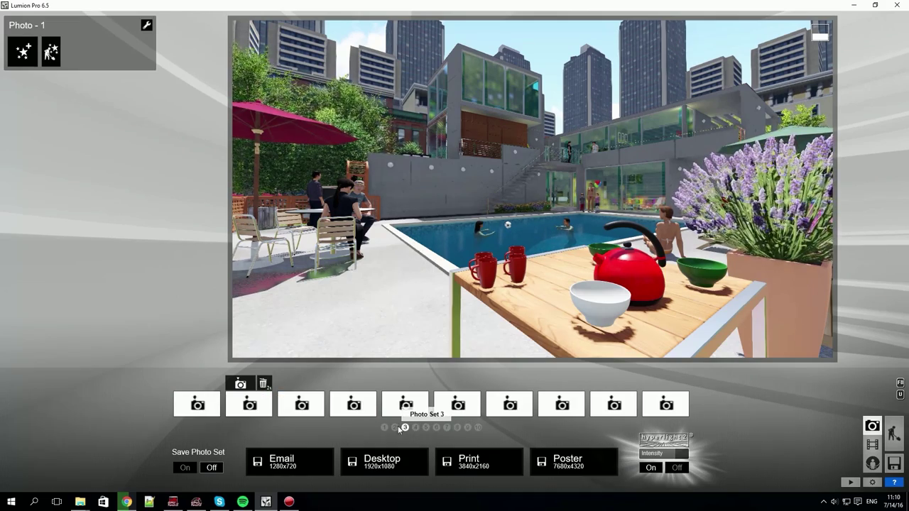
click(384, 428)
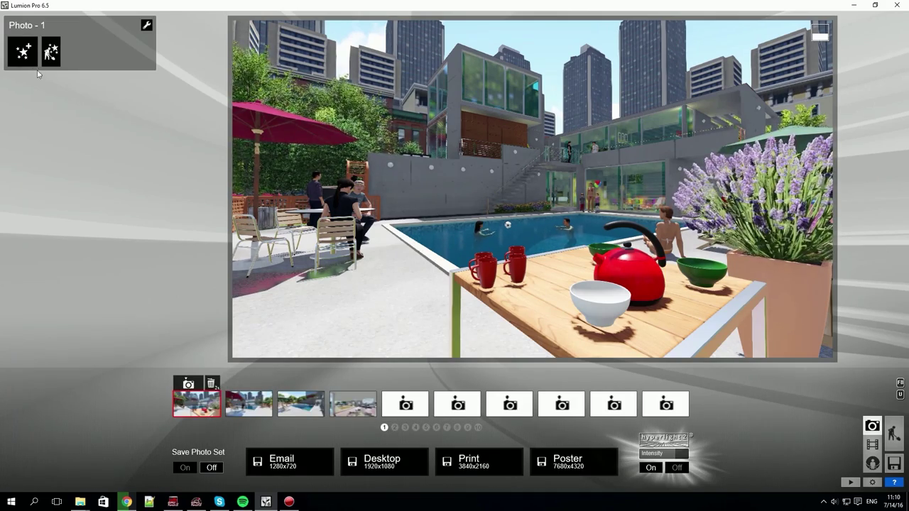
- Browse the effect categories and add the Sketch effect to Photo 1
click(24, 50)
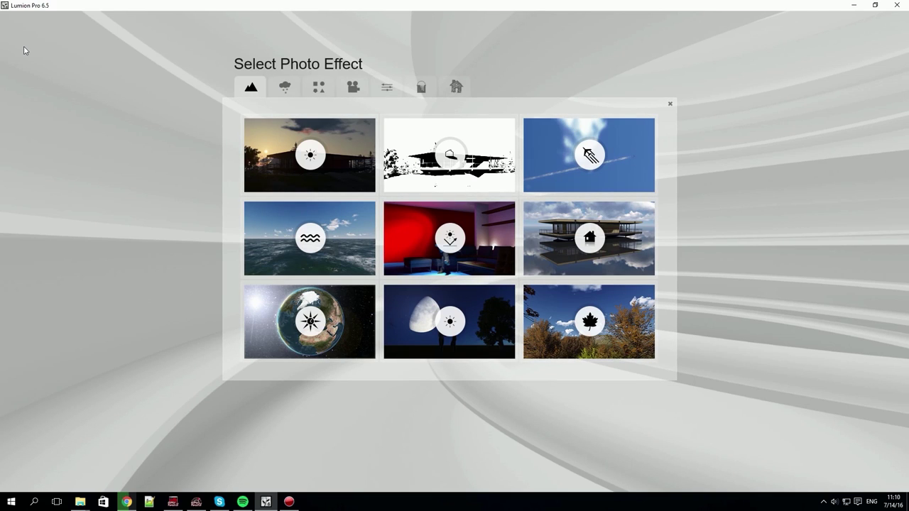
click(283, 88)
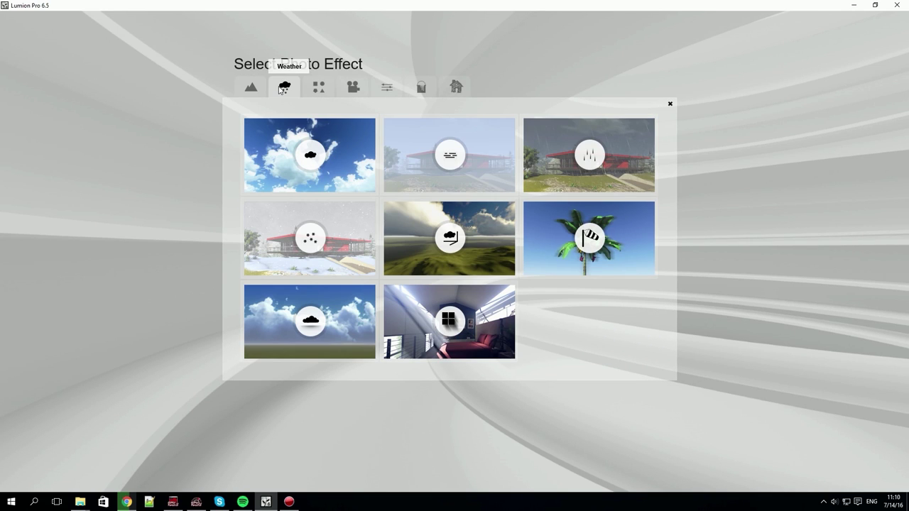
click(318, 88)
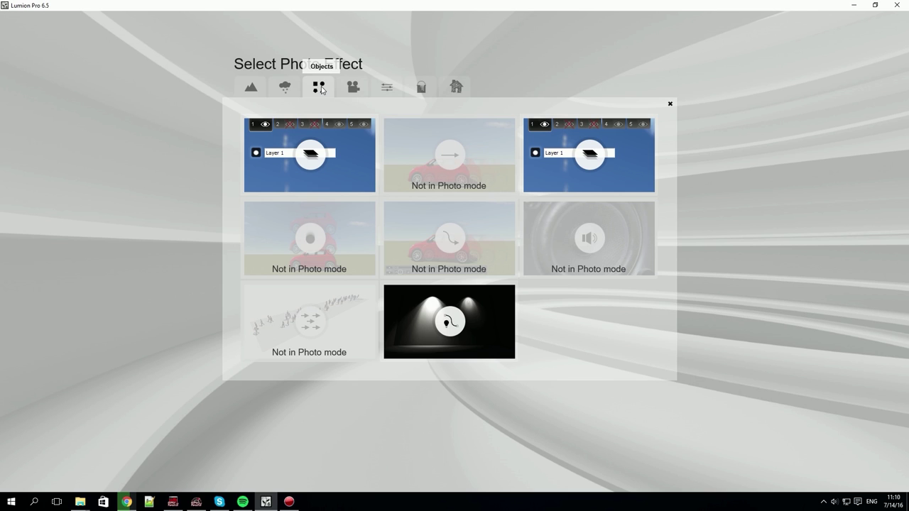
click(354, 90)
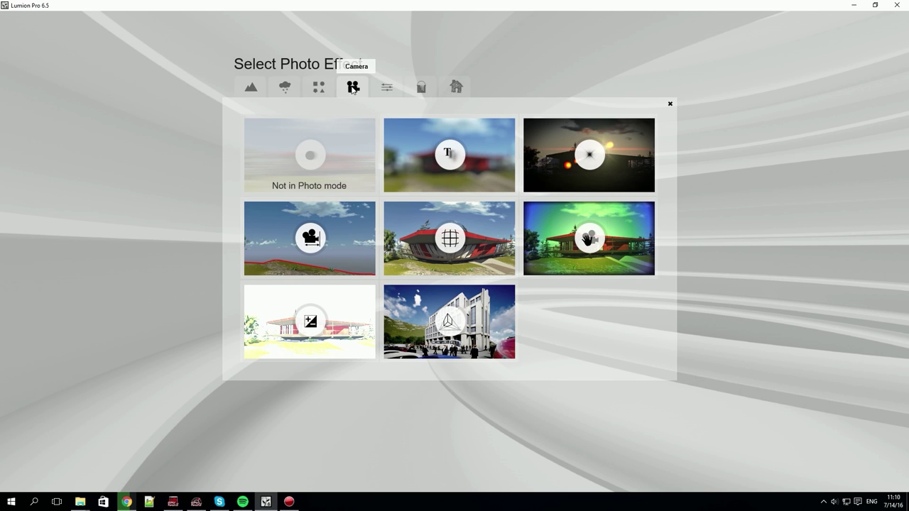
click(387, 87)
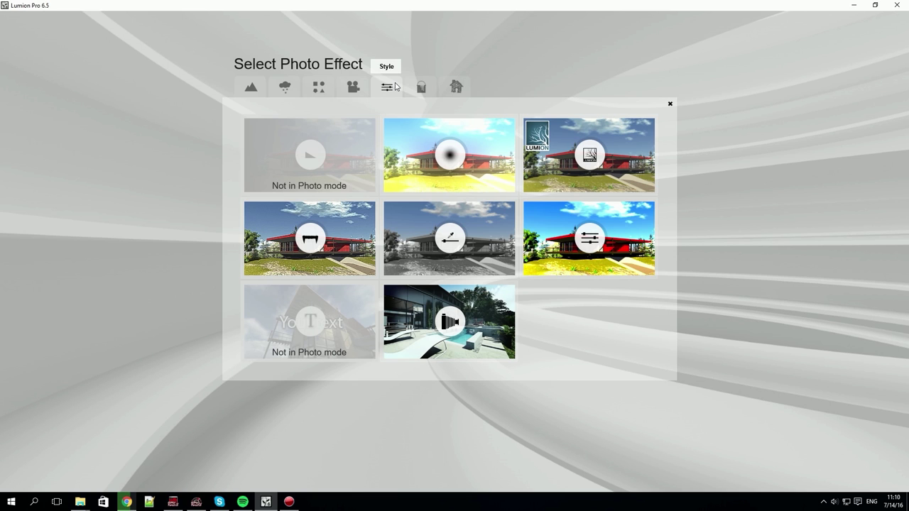
click(423, 88)
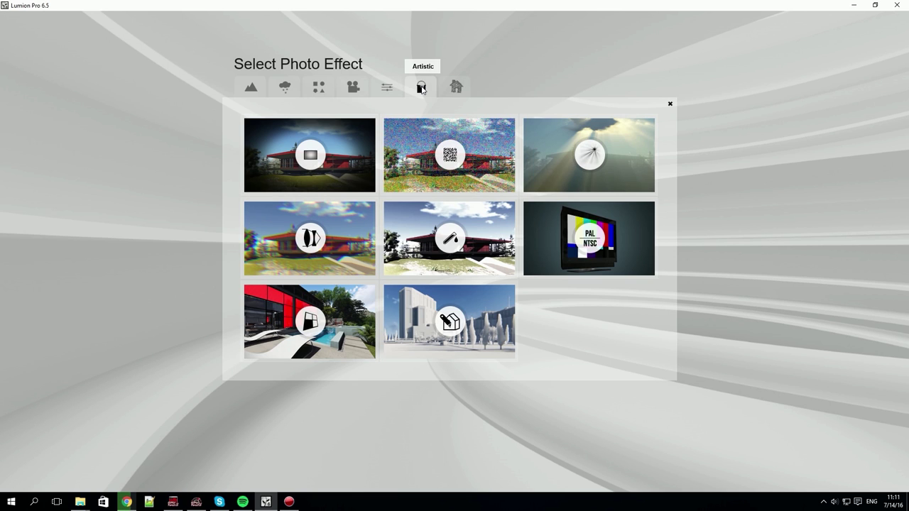
click(456, 88)
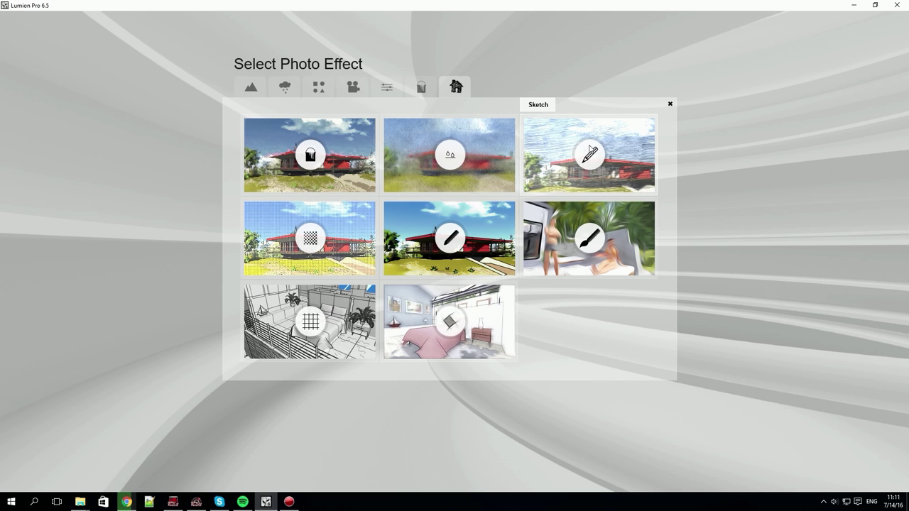
click(605, 158)
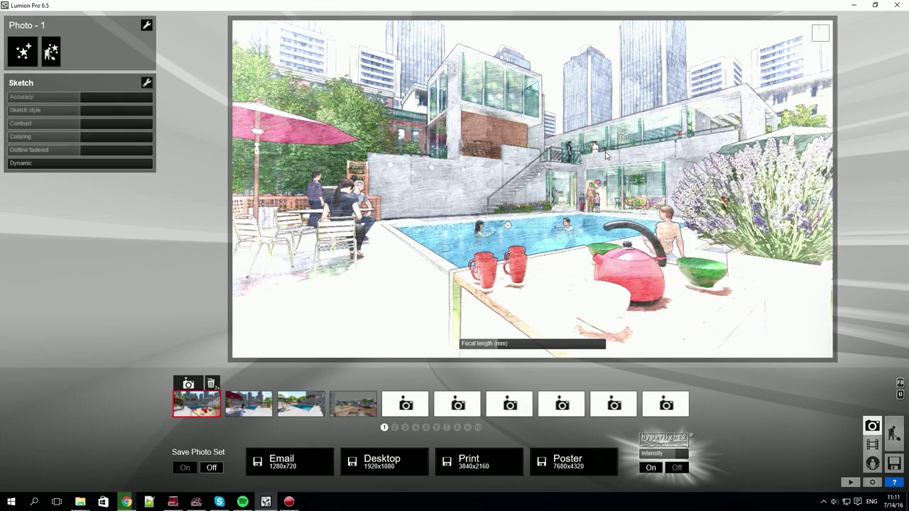
- Tune Sketch: style 0.9, Contrast 1.4, Coloring 1.7, lower Dynamic, Accuracy 0.9; then select Photo 2
click(42, 96)
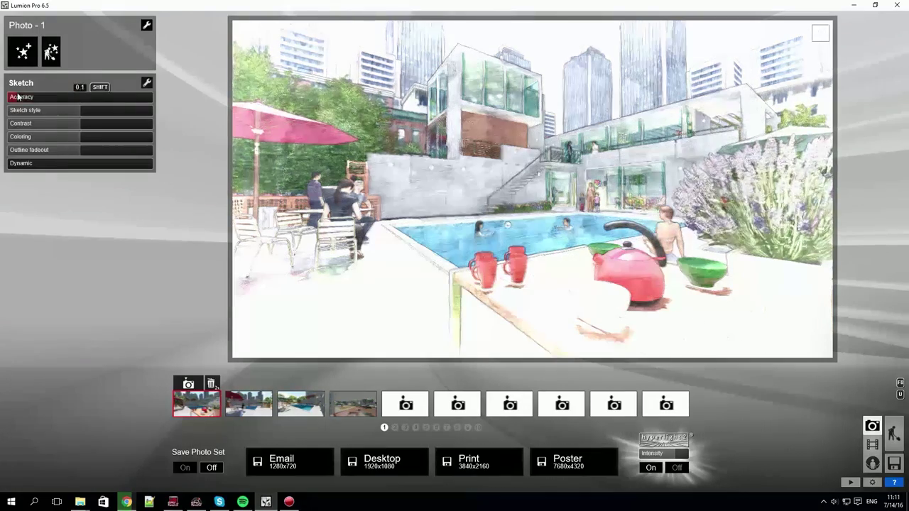
click(74, 109)
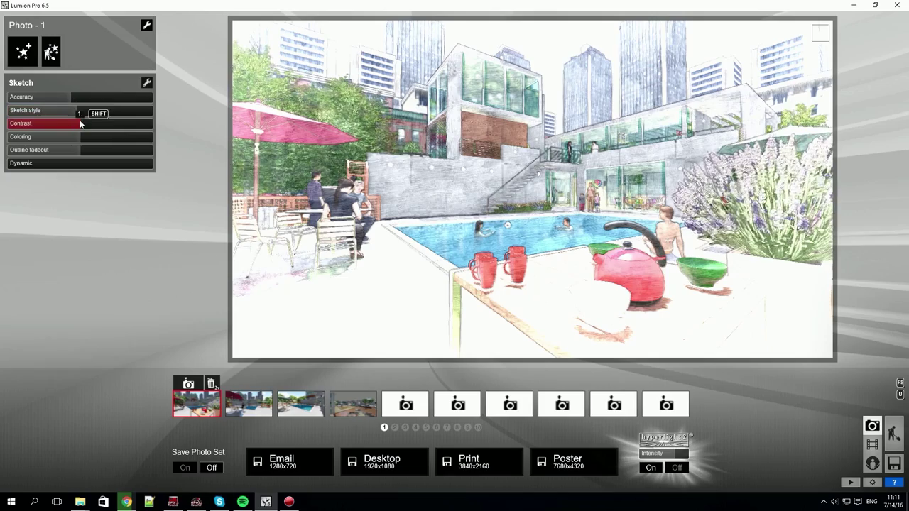
click(107, 125)
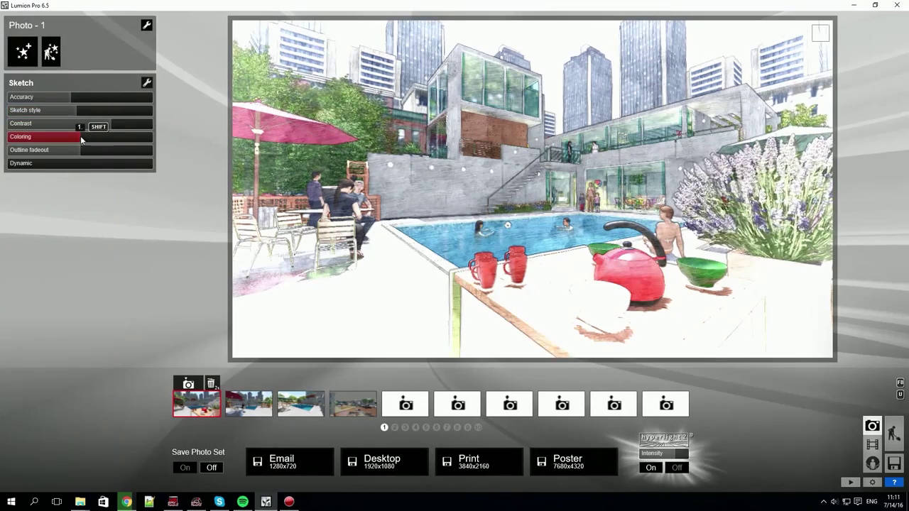
mouse_move(81, 140)
mouse_down()
mouse_move(132, 139)
mouse_move(28, 150)
mouse_move(134, 149)
mouse_up()
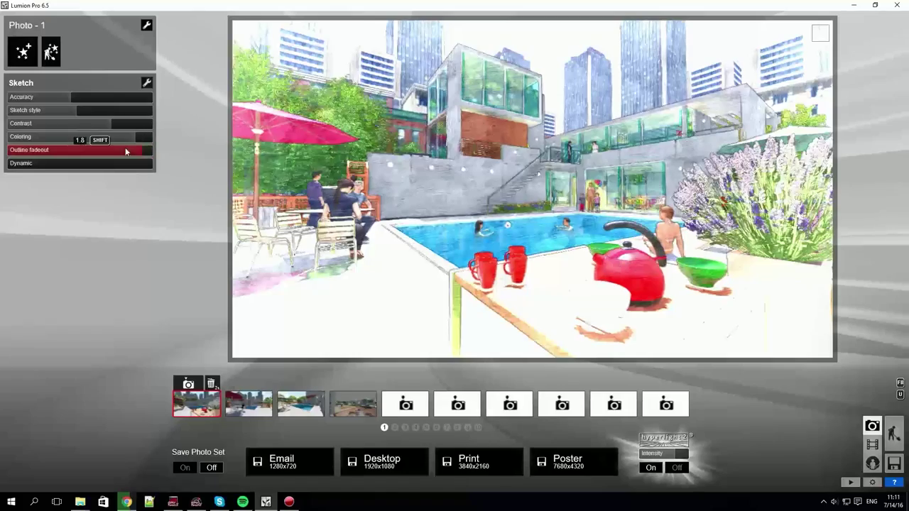
click(56, 165)
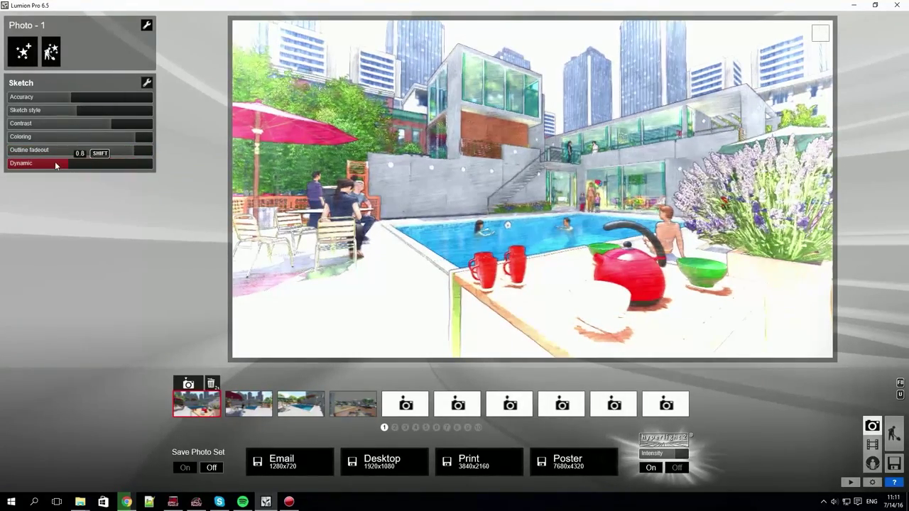
click(69, 98)
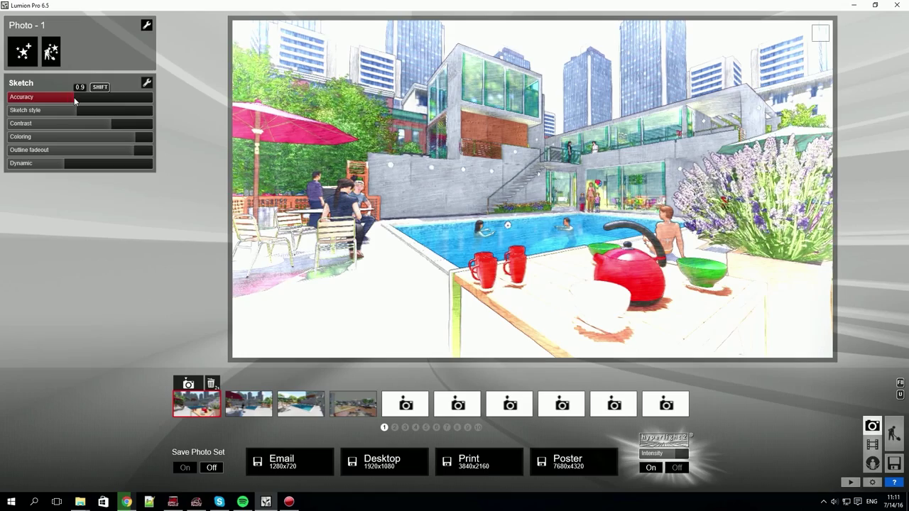
click(267, 412)
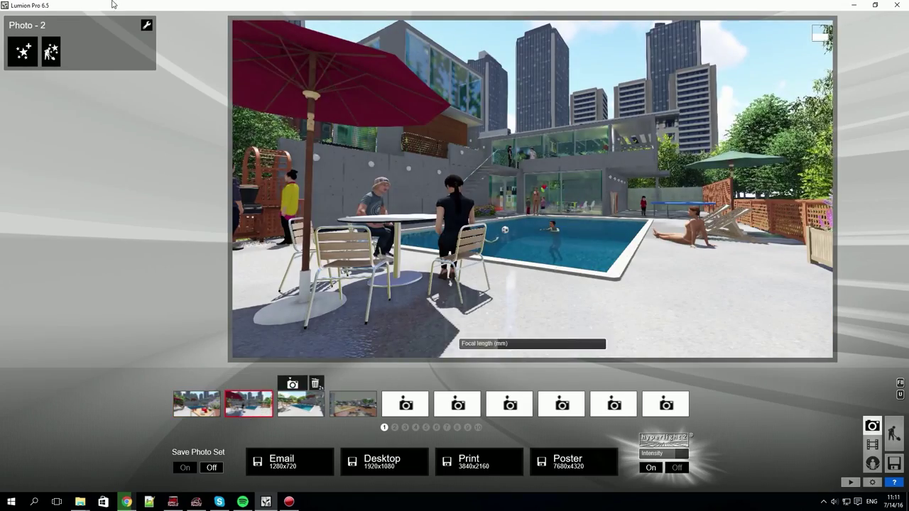
- Add a Sun effect to Photo 2 and lower the sun for darker evening lighting
click(31, 52)
click(251, 88)
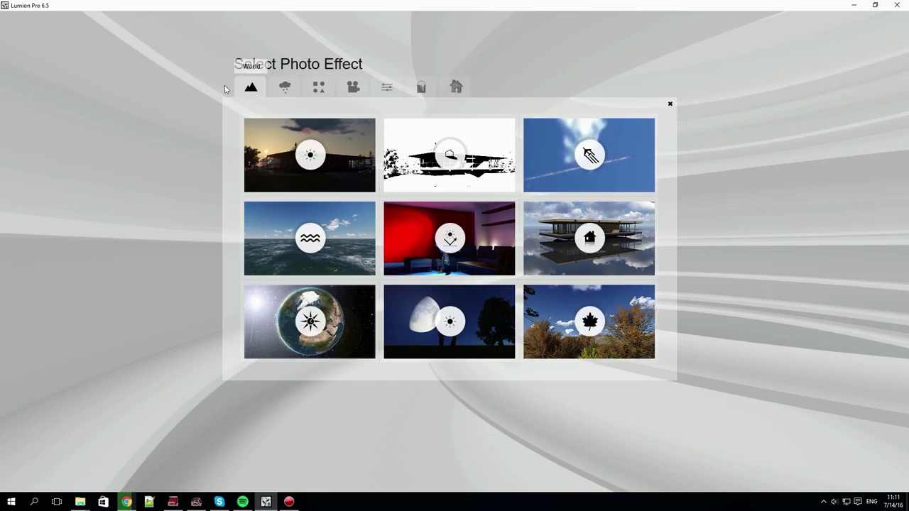
click(310, 156)
mouse_move(137, 97)
mouse_down()
mouse_move(96, 111)
mouse_move(95, 98)
mouse_move(84, 98)
mouse_up()
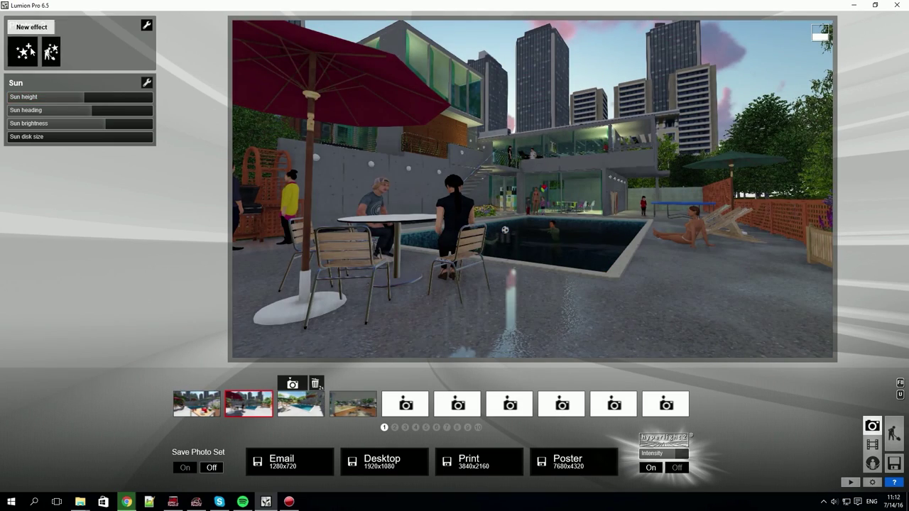
- Add a Reflection effect, compare Speedray reflections off and on, leave them on, and edit reflection planes
click(31, 49)
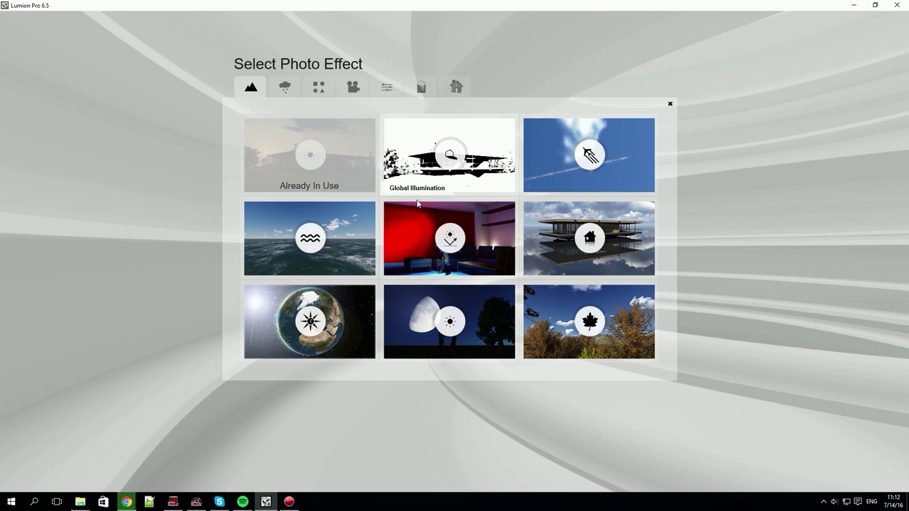
click(587, 251)
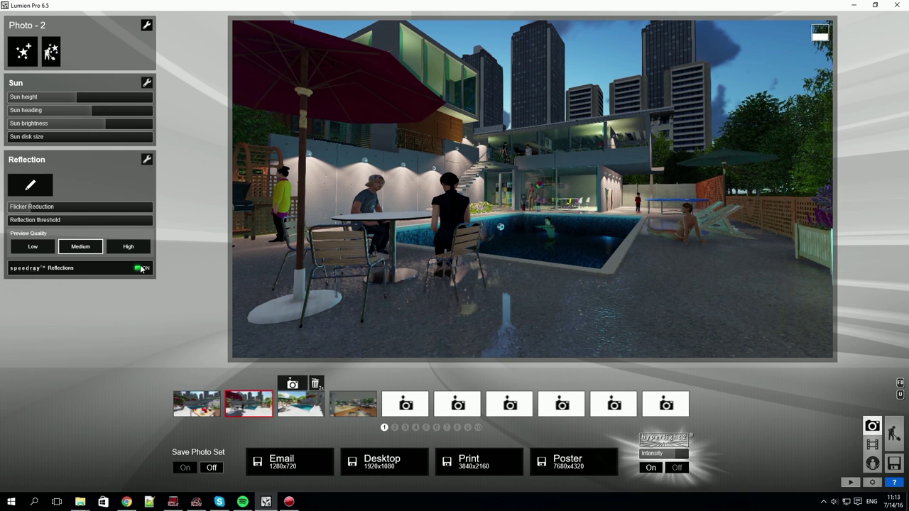
click(141, 268)
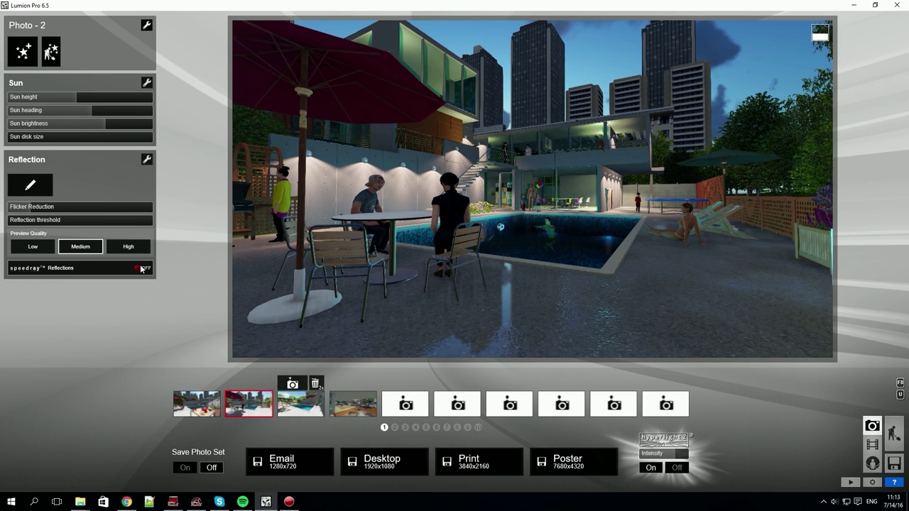
click(141, 269)
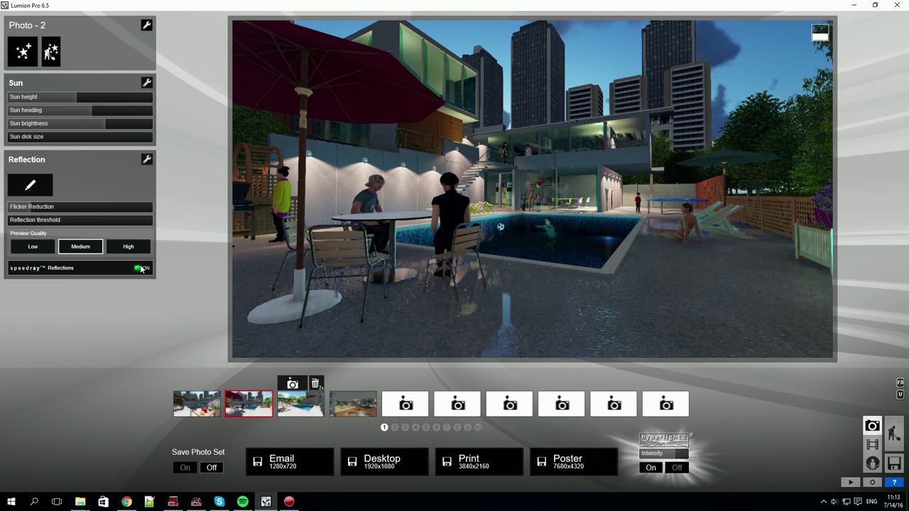
click(141, 269)
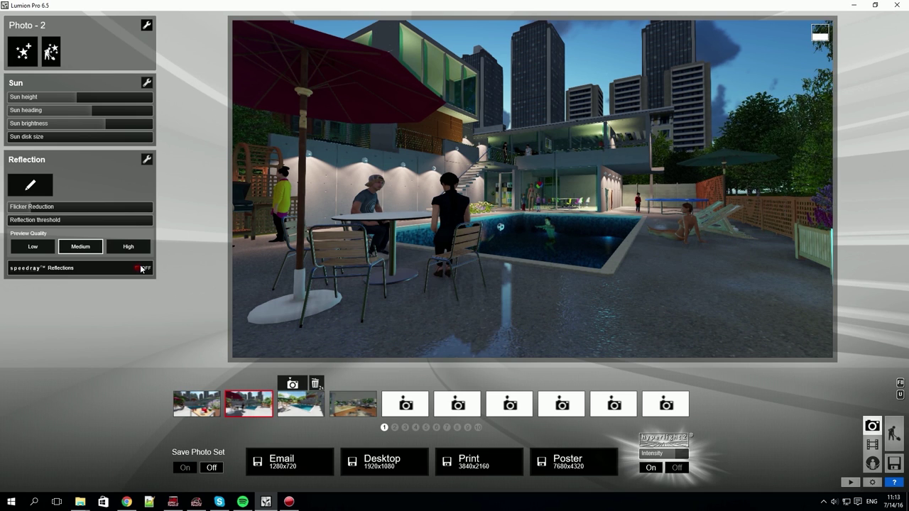
click(141, 269)
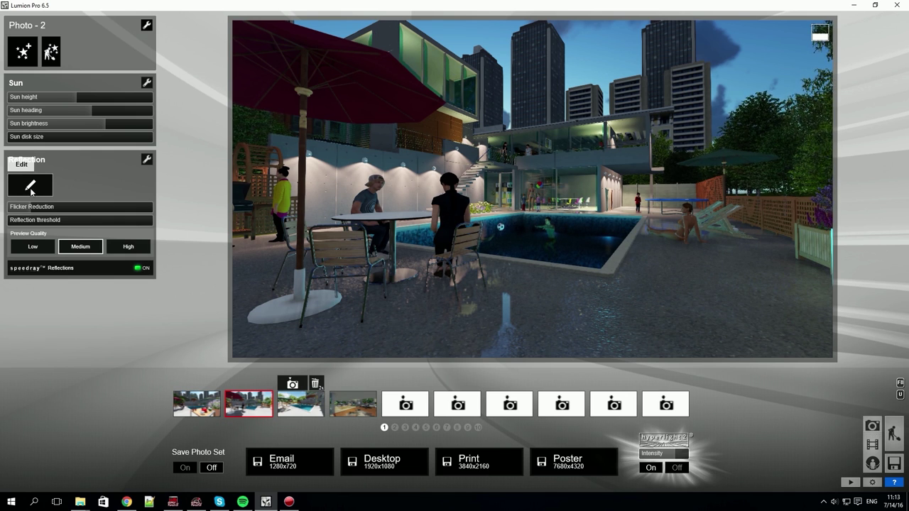
click(31, 191)
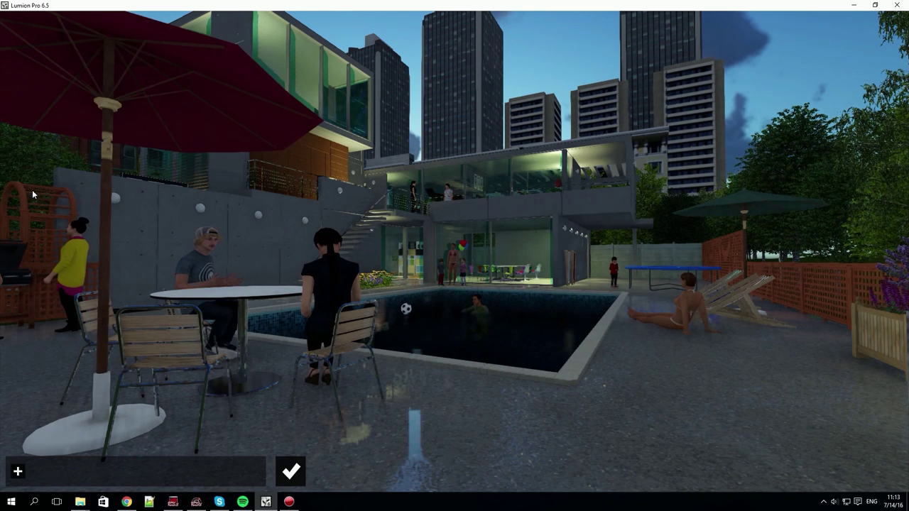
- Add reflection planes on the pool and the upper-floor glass, then confirm them
click(17, 471)
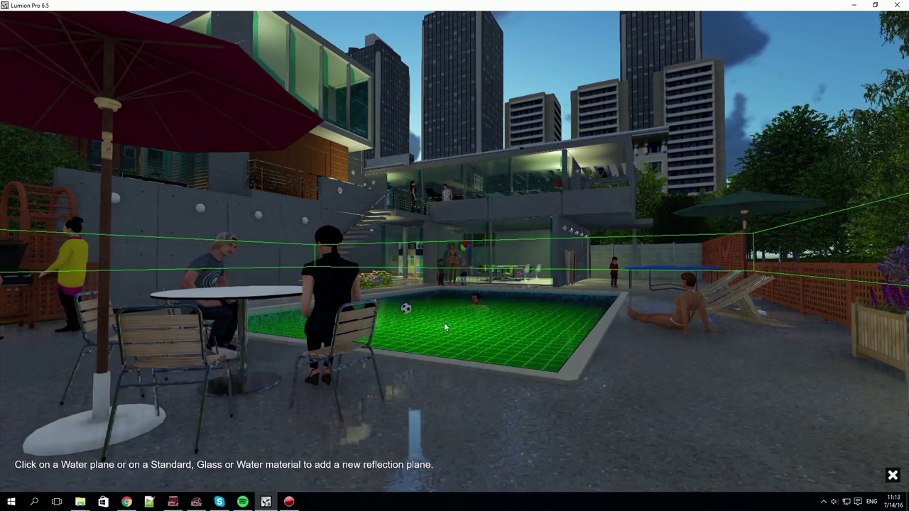
click(444, 322)
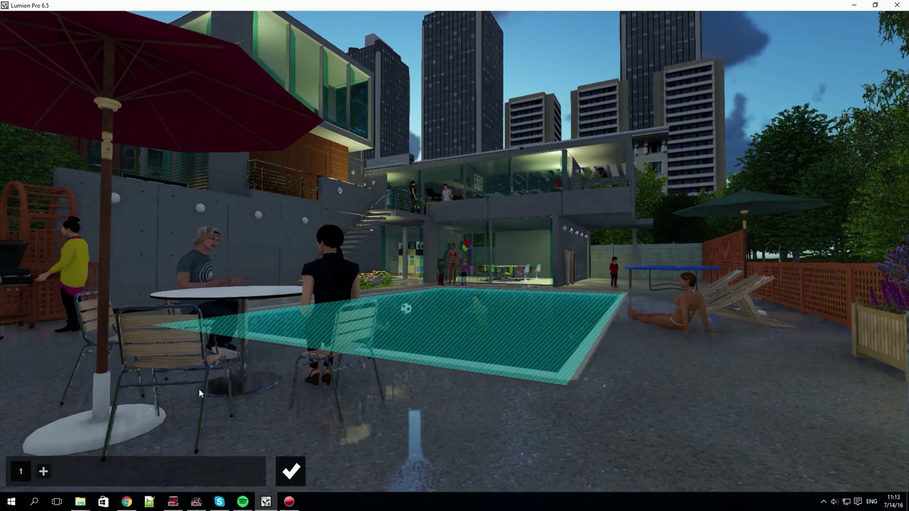
click(43, 472)
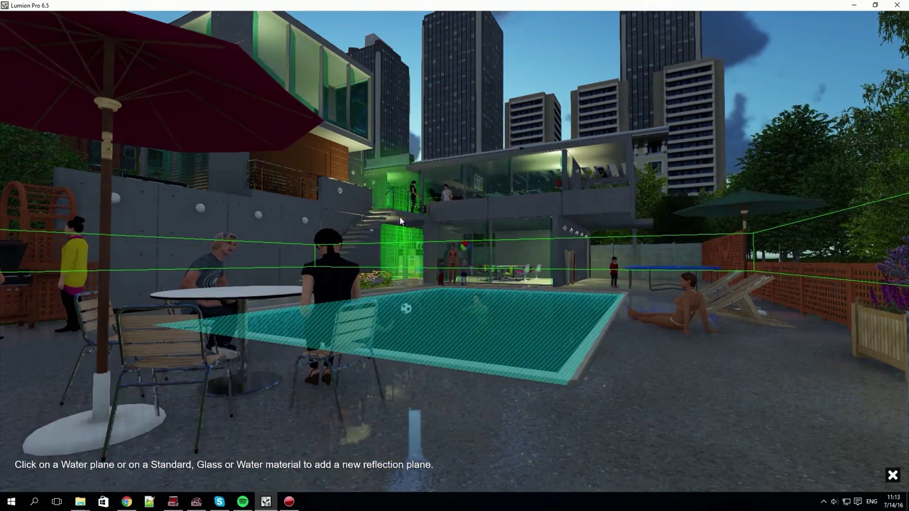
click(492, 175)
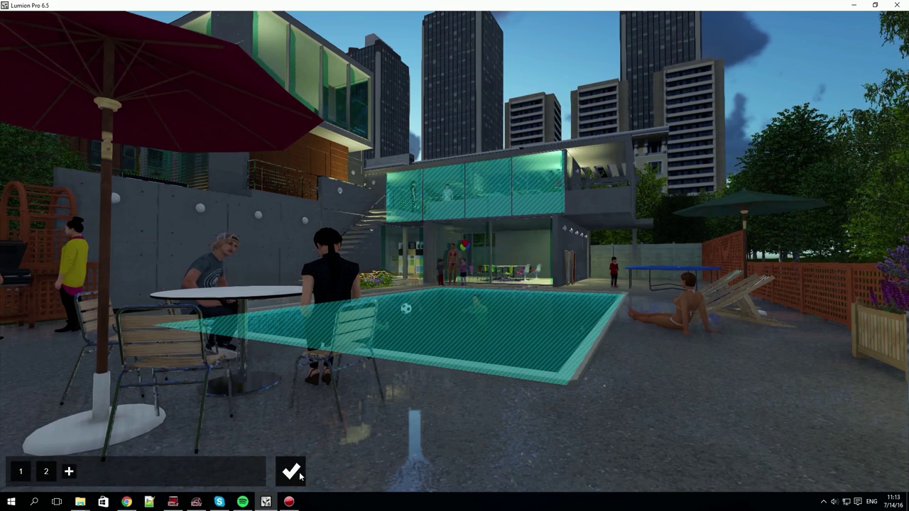
click(291, 471)
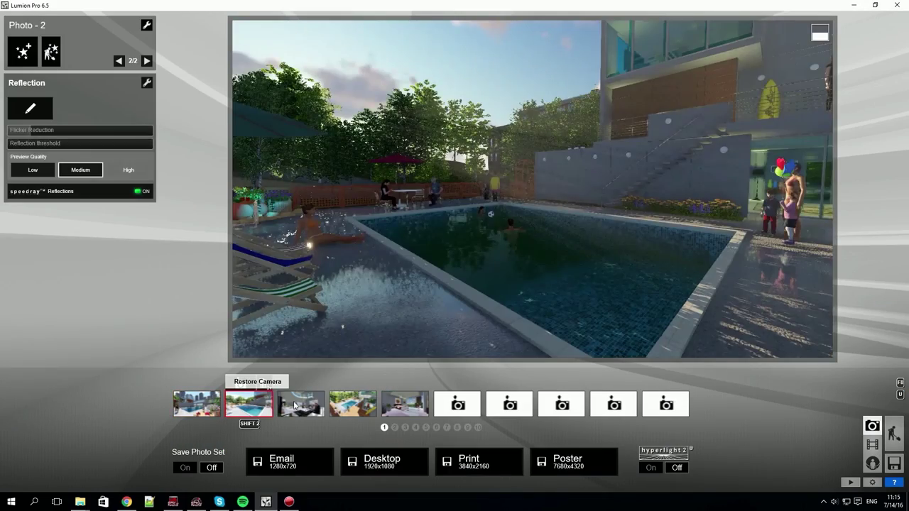
- Select the Photo 5 bedroom view and turn Hyperlight 2 on
click(295, 405)
click(355, 405)
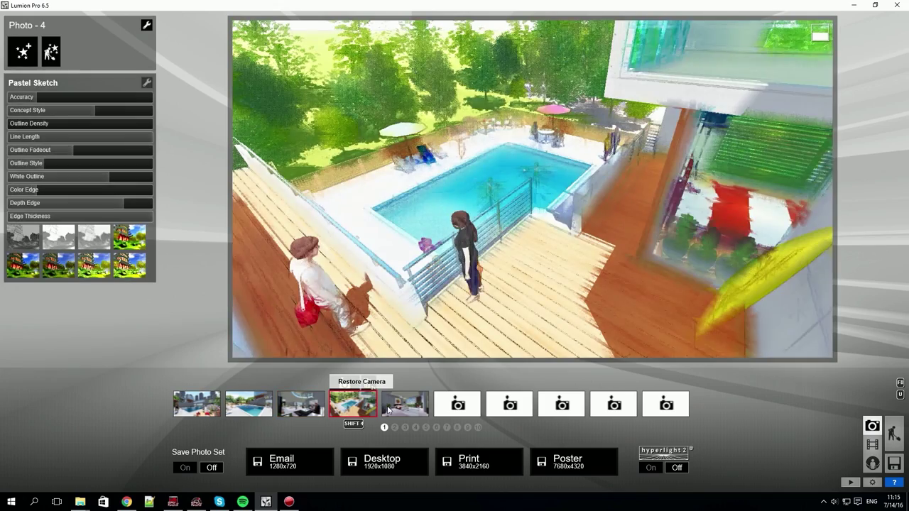
click(388, 409)
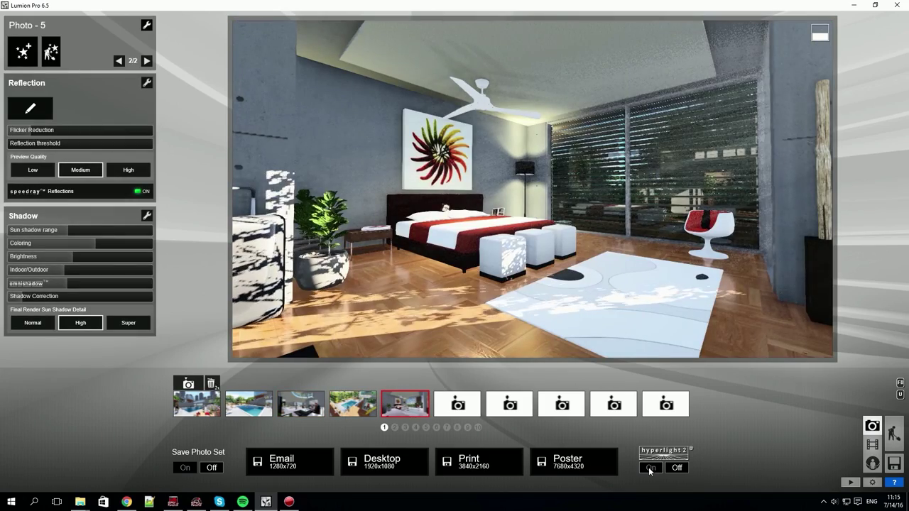
click(649, 469)
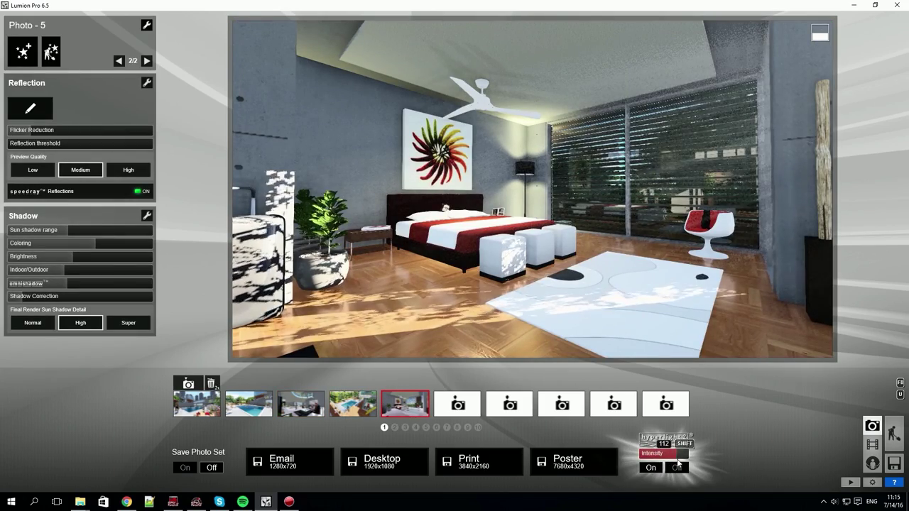
- Render Photo 5 at Desktop 1920x1080, overwriting Overview_Tutorial_Photos_05.jpg
click(387, 466)
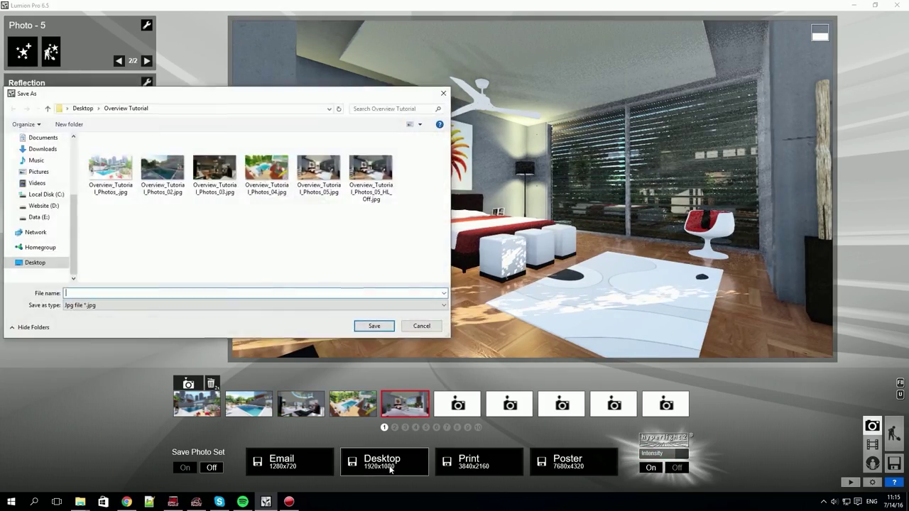
click(375, 328)
click(463, 284)
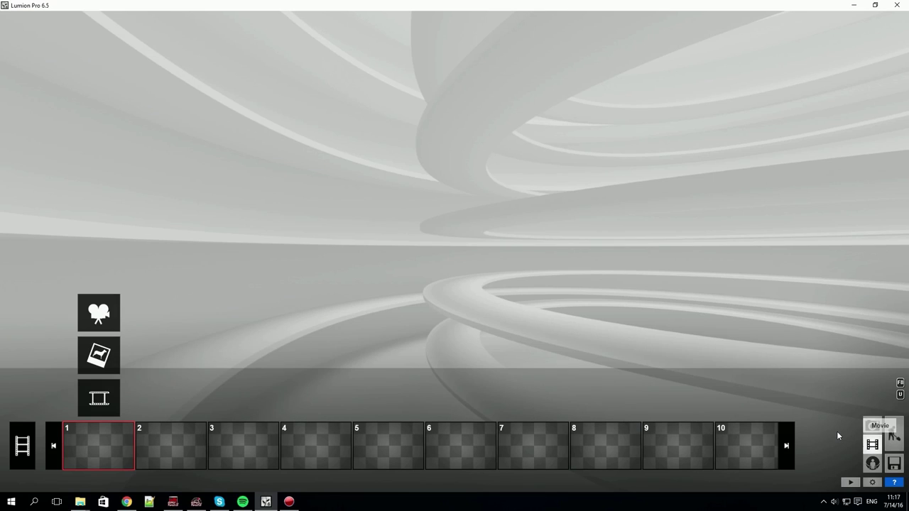
- Record a low poolside flythrough clip with two keyframes along the pool, then preview it
click(109, 323)
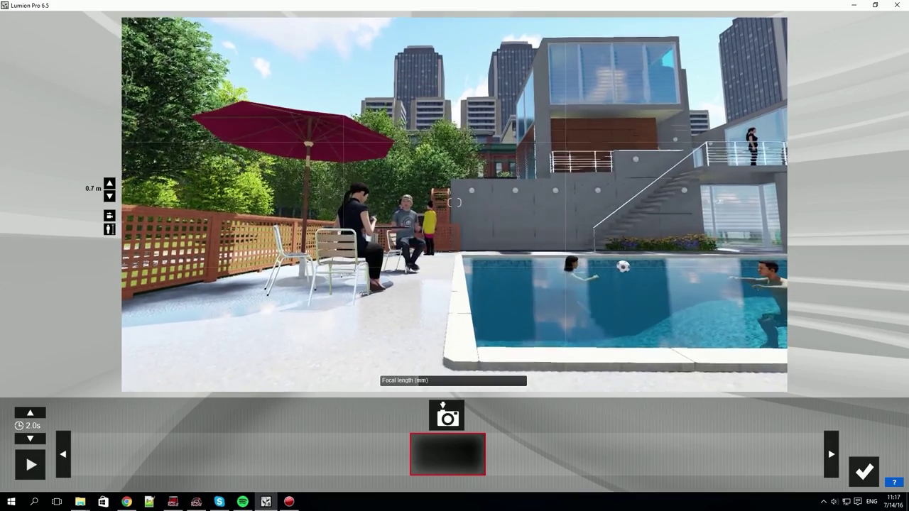
key(e)
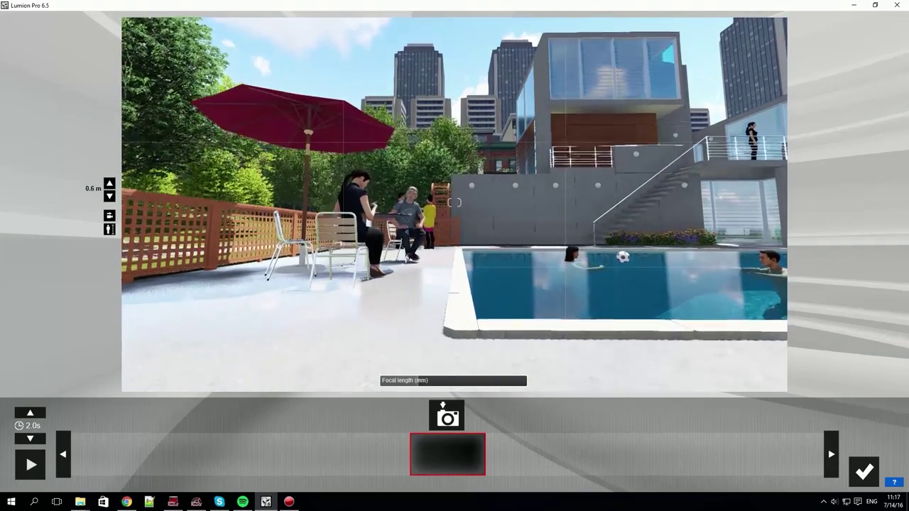
click(447, 415)
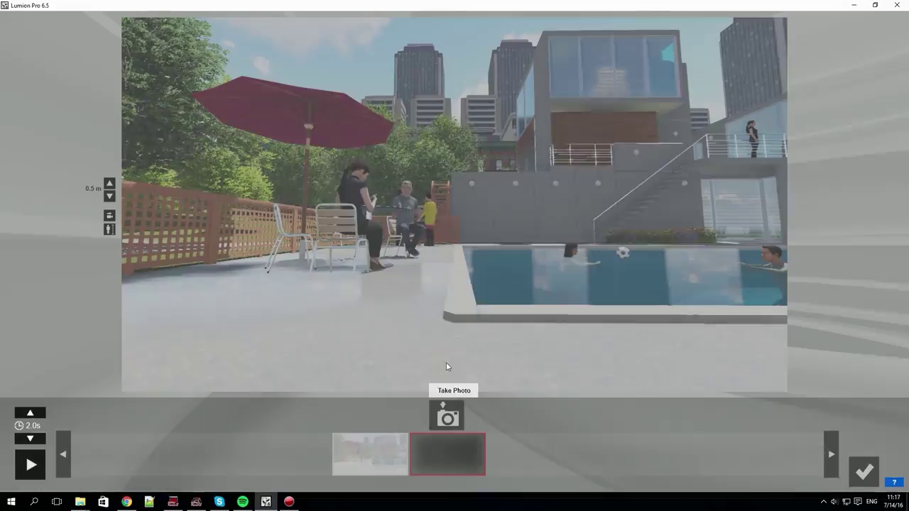
key(w)
key(d)
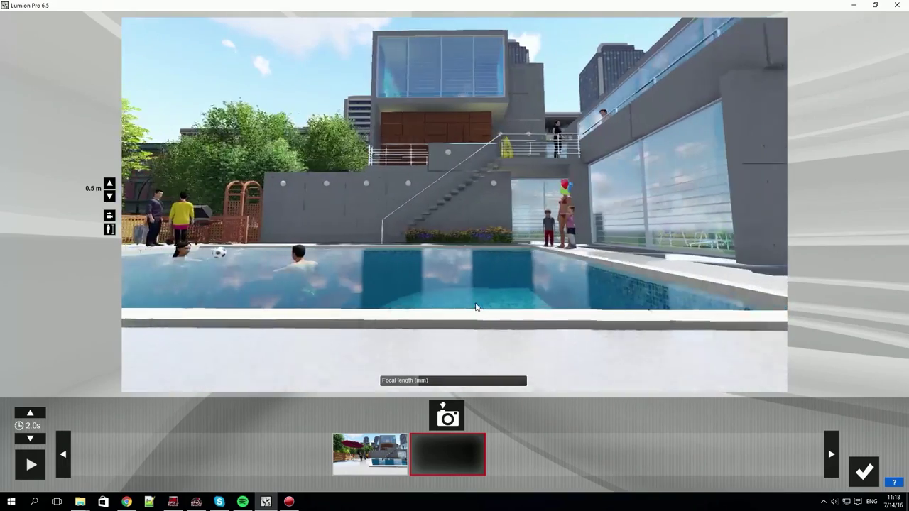
key(a)
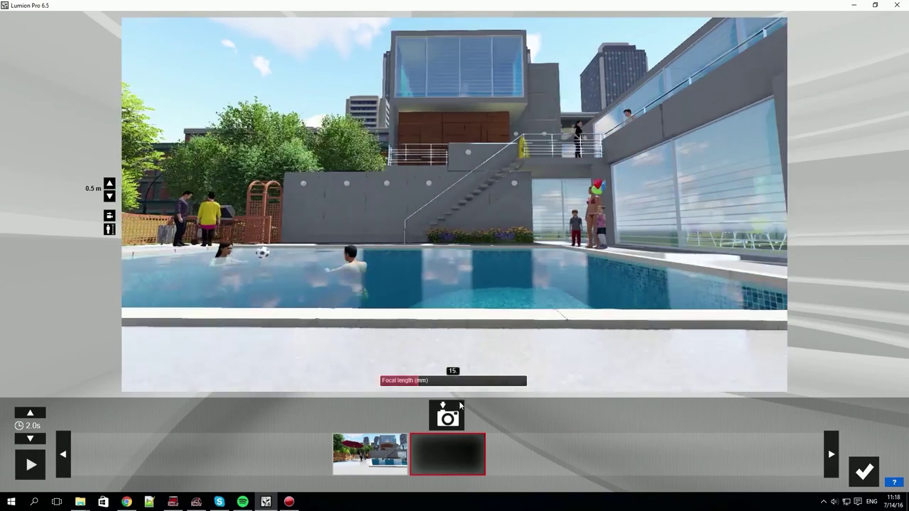
click(447, 415)
key(d)
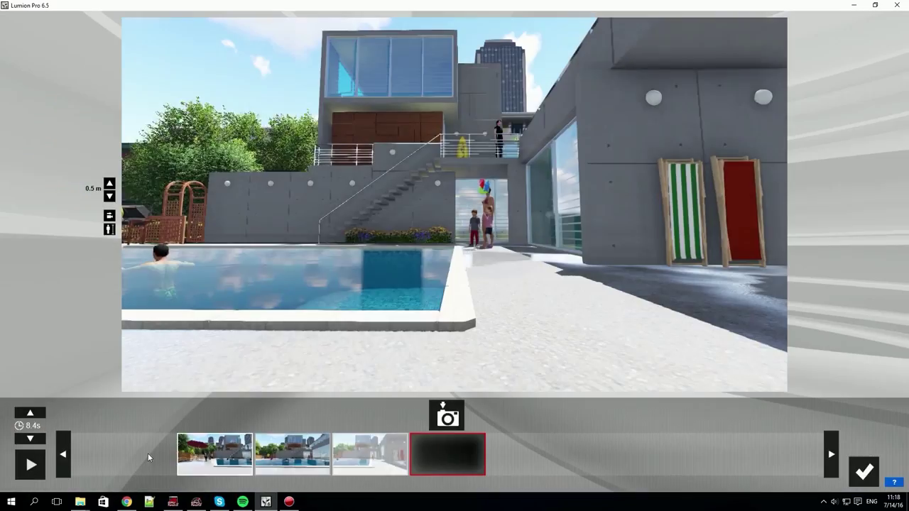
click(30, 465)
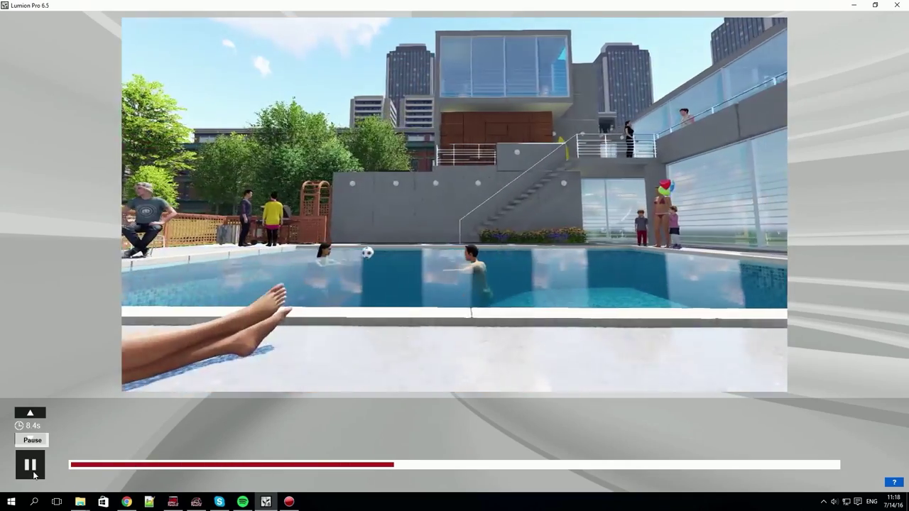
click(32, 468)
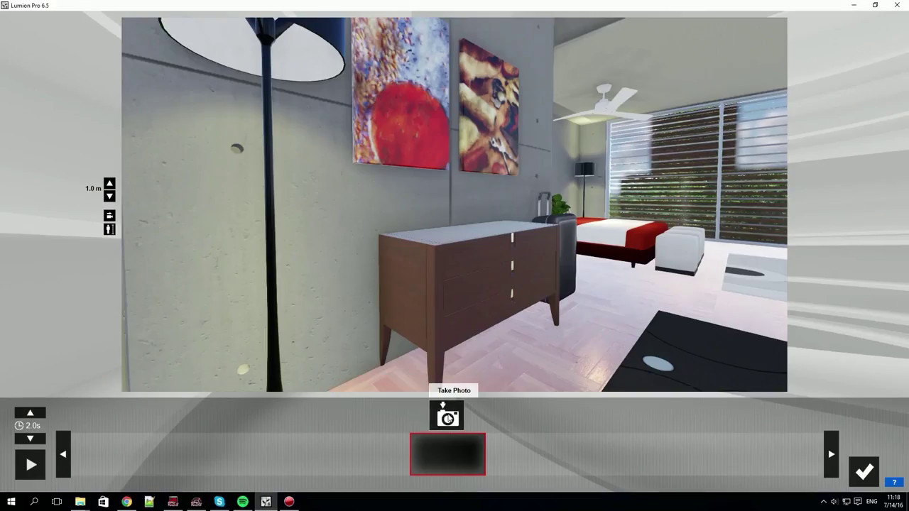
- Record a two-keyframe bedroom clip, play both clips, and select the entire movie
click(447, 419)
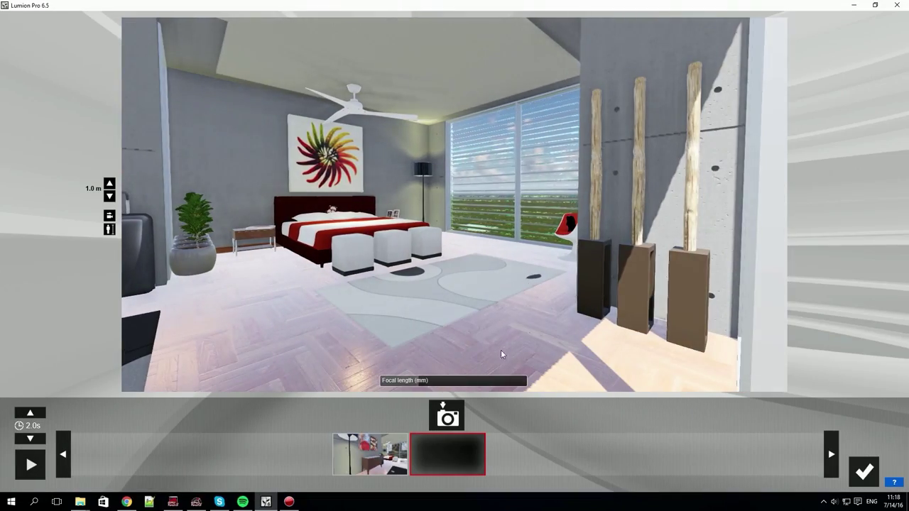
click(448, 418)
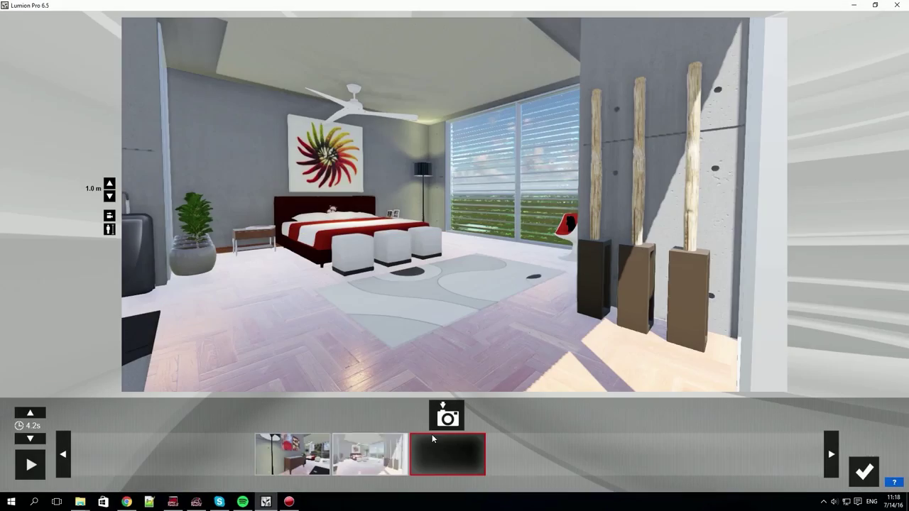
click(863, 472)
click(21, 387)
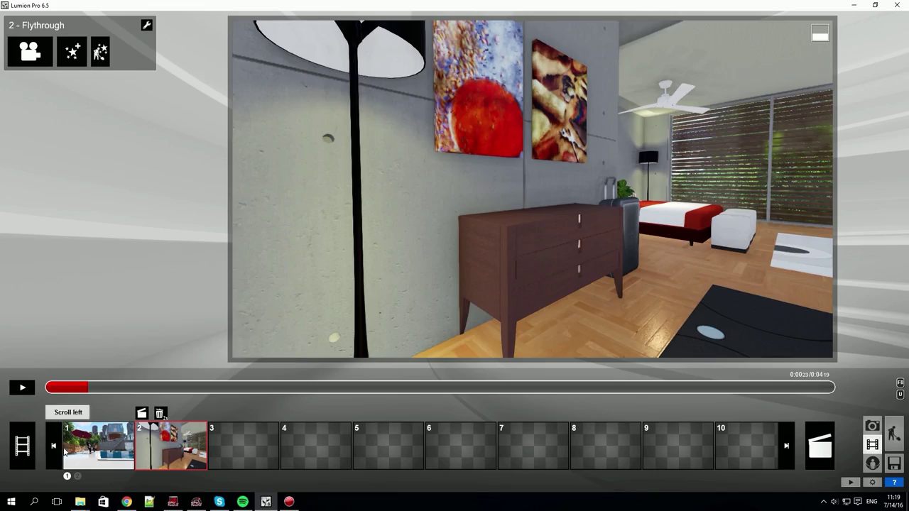
click(53, 445)
click(22, 388)
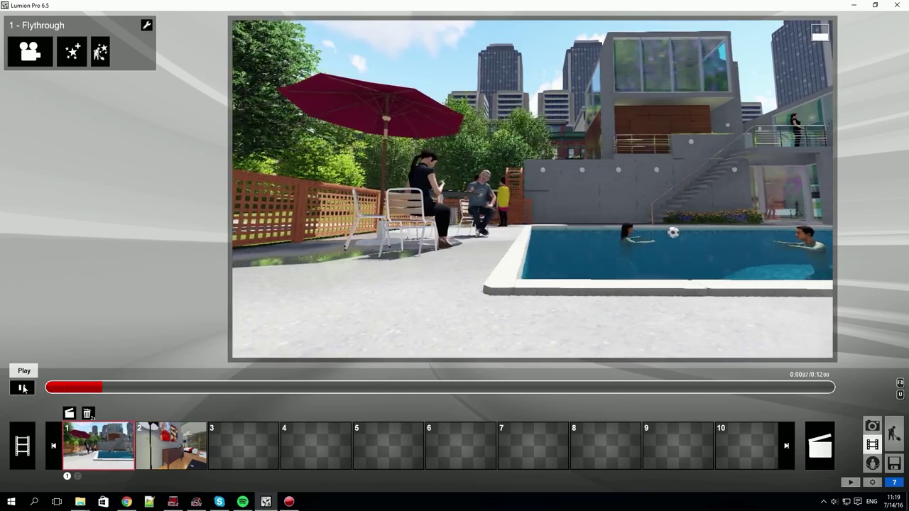
click(22, 445)
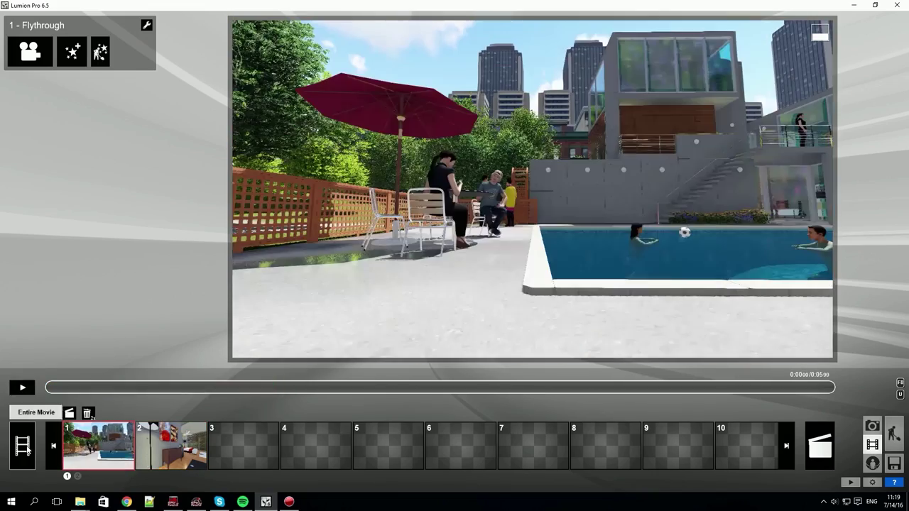
- Move the bedroom clip to the front, then give the poolside clip a Sun effect with height 0.4
click(22, 389)
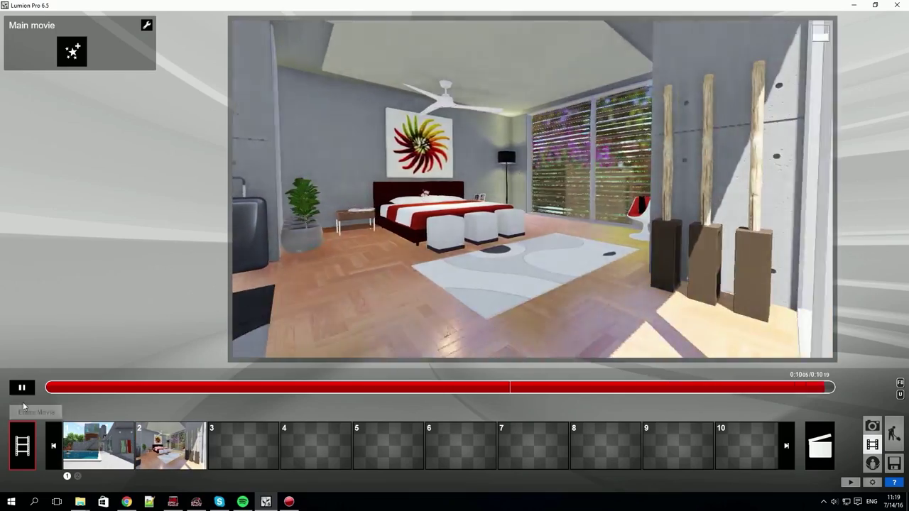
click(30, 392)
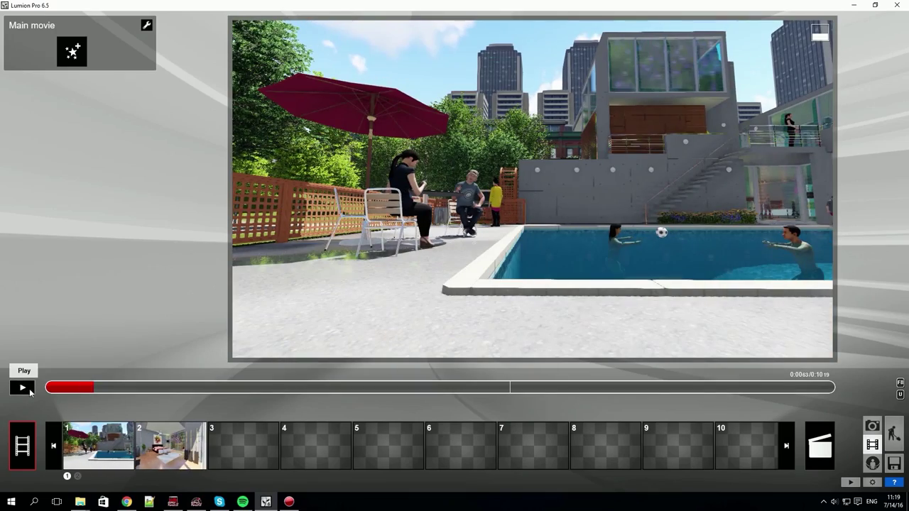
drag(171, 448, 93, 445)
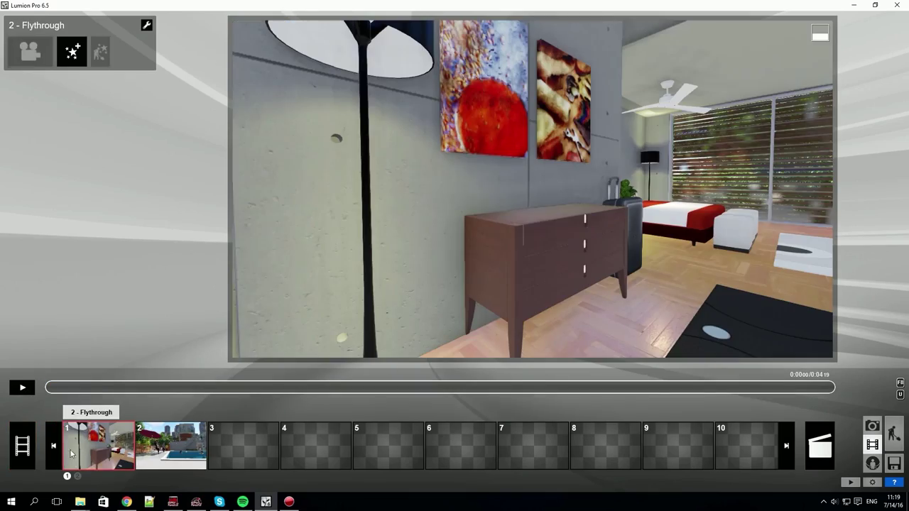
click(22, 388)
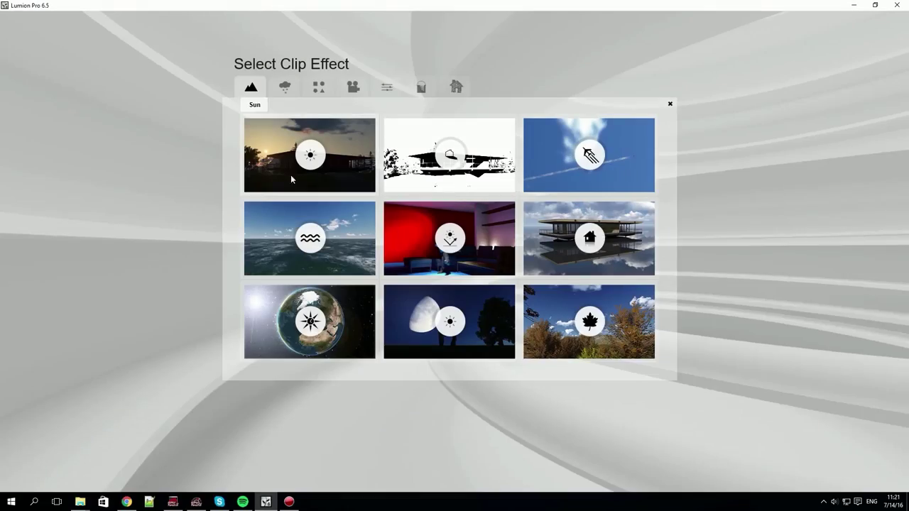
click(291, 179)
drag(107, 98, 96, 98)
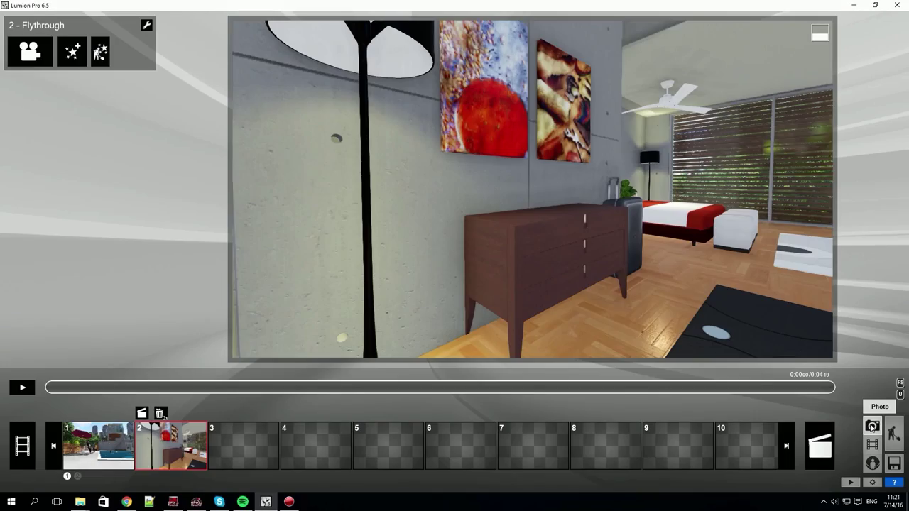
- Copy the Reflection and Shadow effects from the Photo 5 bedroom view
click(872, 426)
click(405, 404)
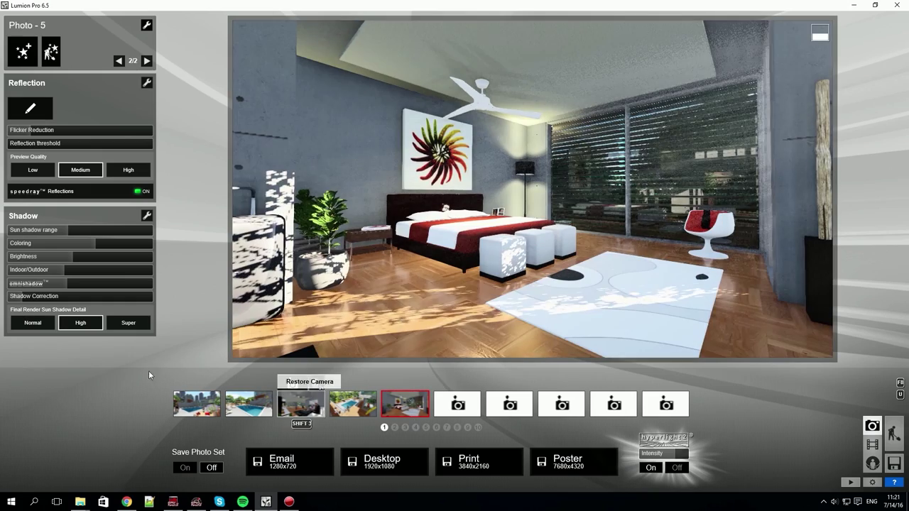
click(119, 61)
click(147, 61)
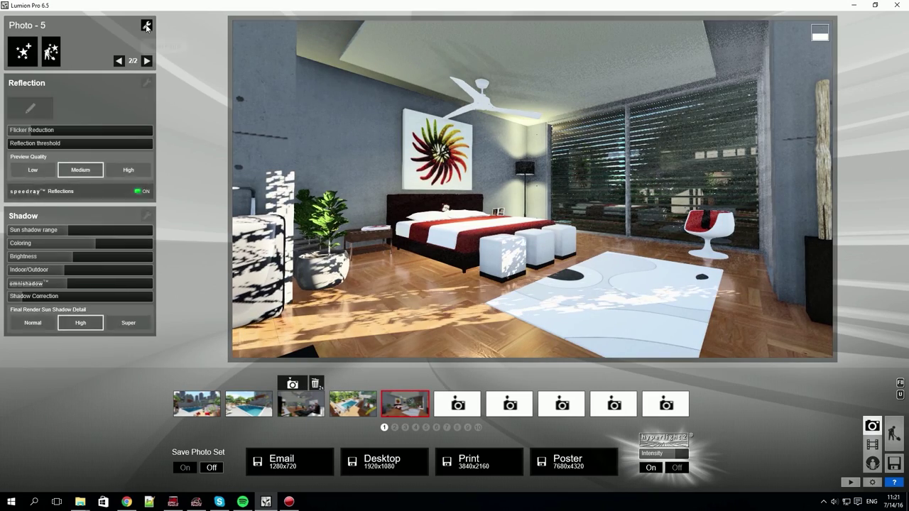
click(147, 26)
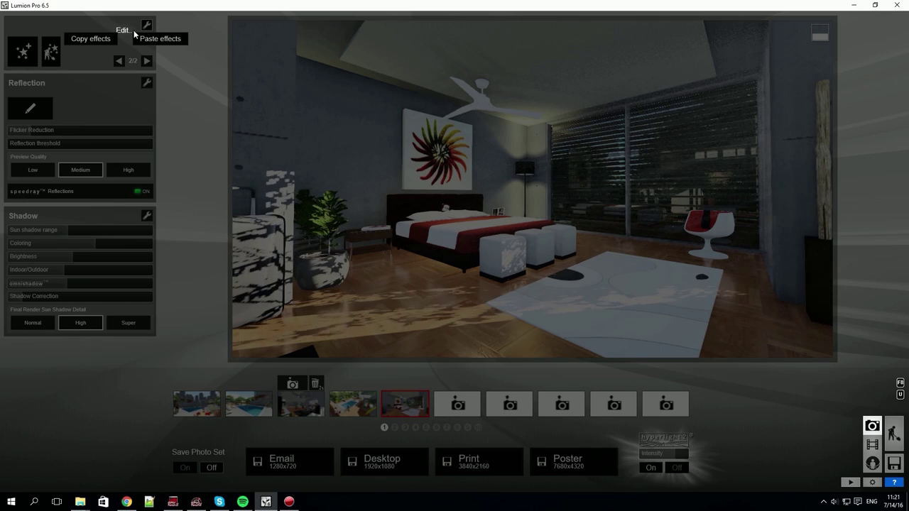
click(100, 40)
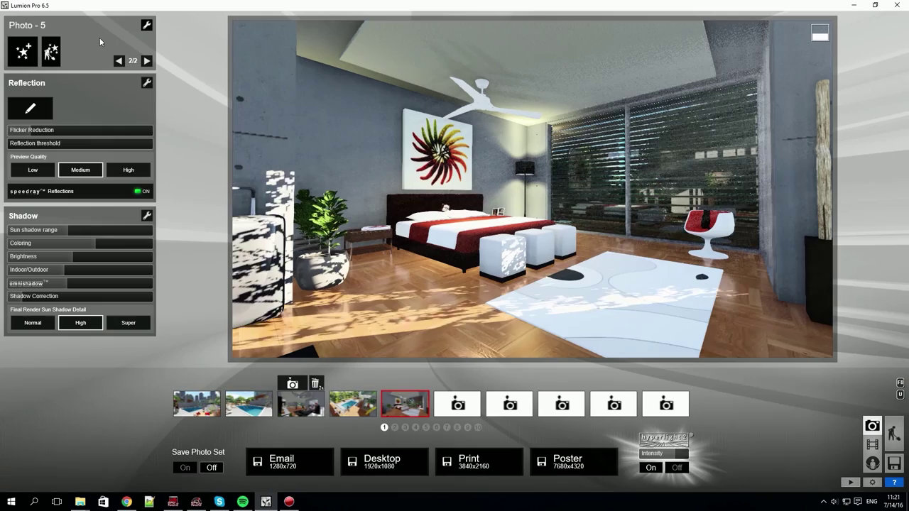
- Paste the copied effects onto the bedroom movie clip and preview it
click(876, 447)
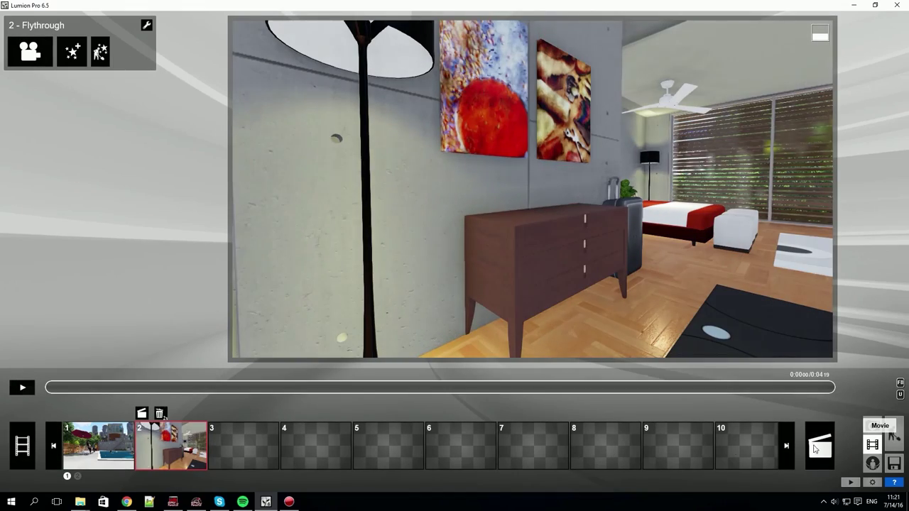
click(147, 27)
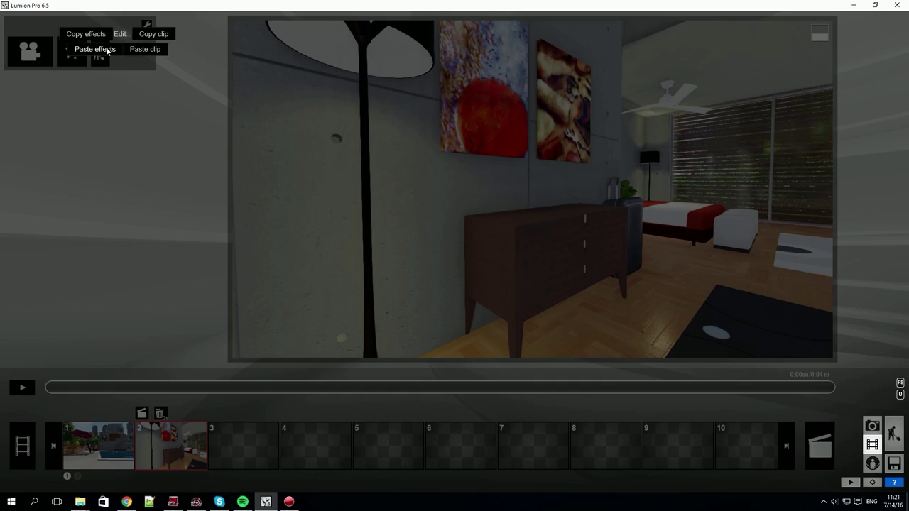
click(107, 50)
click(23, 388)
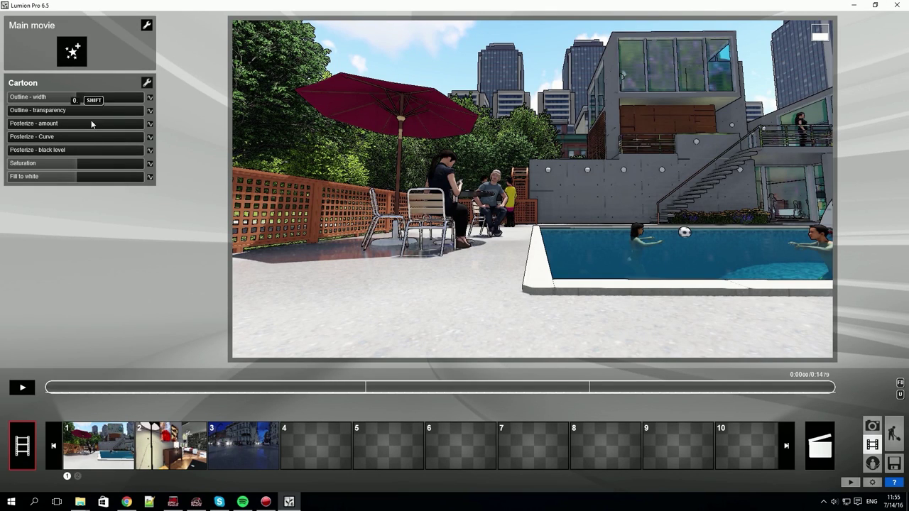
- Raise the Cartoon posterize amount, scrub ahead to check it, and return the playhead to 0:00
click(20, 127)
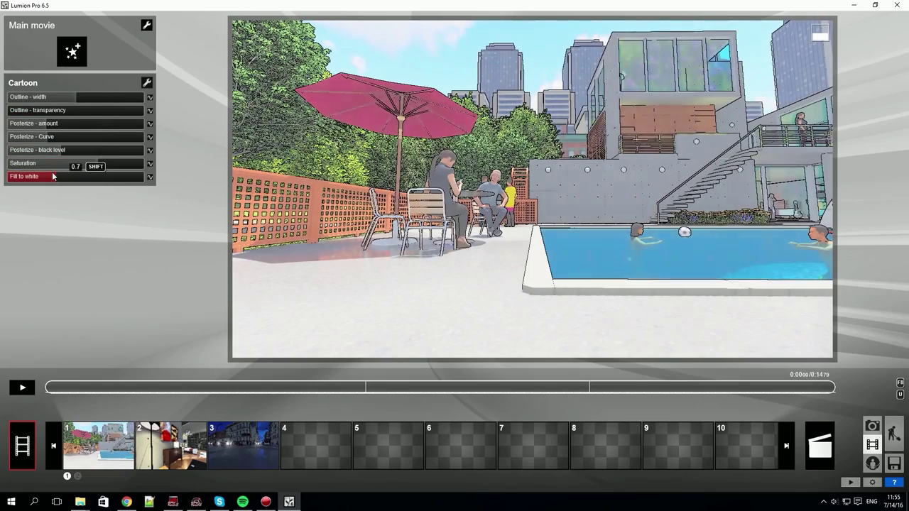
drag(71, 389, 626, 395)
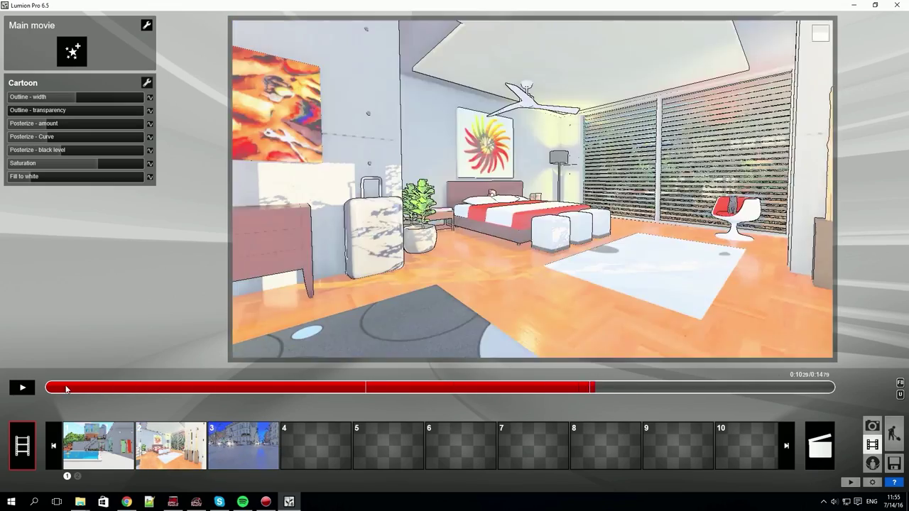
click(64, 388)
drag(64, 388, 9, 279)
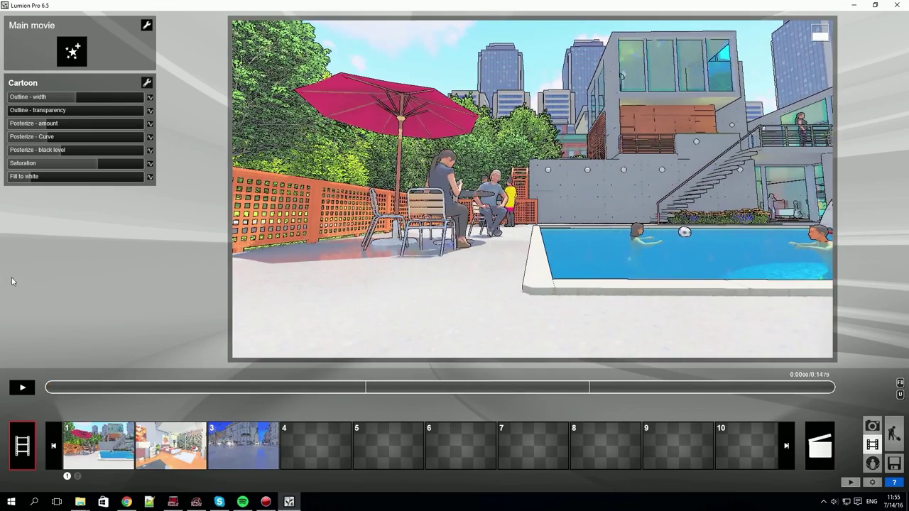
- Keyframe Sun height at the poolside clip's start and lower the sun for dusk at its end
click(98, 445)
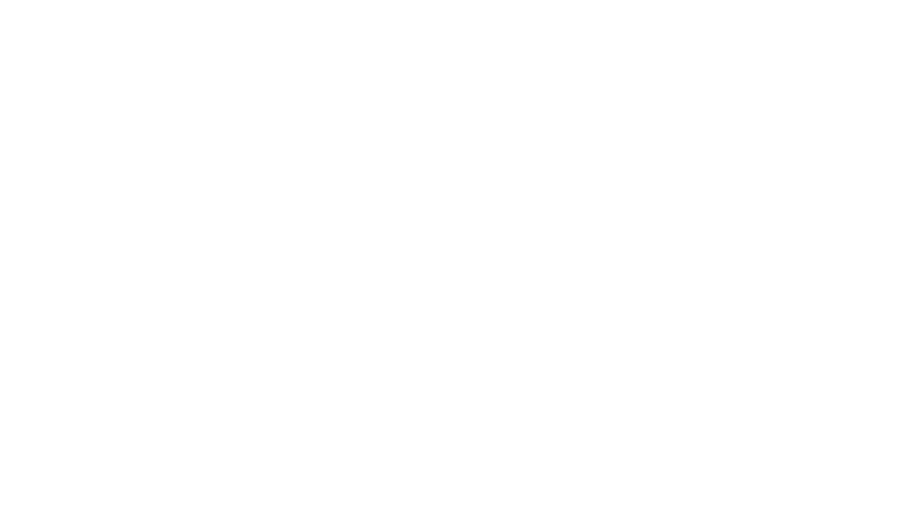
mouse_move(61, 389)
mouse_down()
mouse_move(733, 383)
mouse_move(63, 388)
mouse_up()
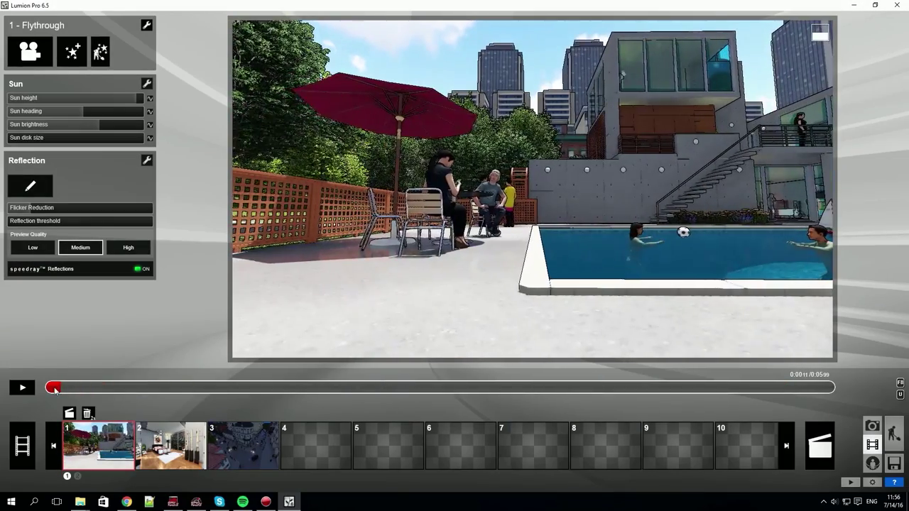
click(149, 99)
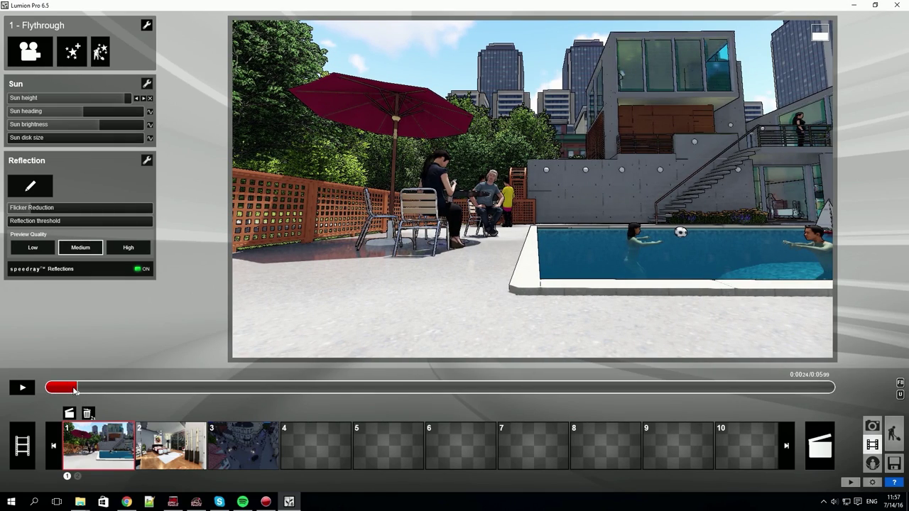
drag(74, 388, 830, 387)
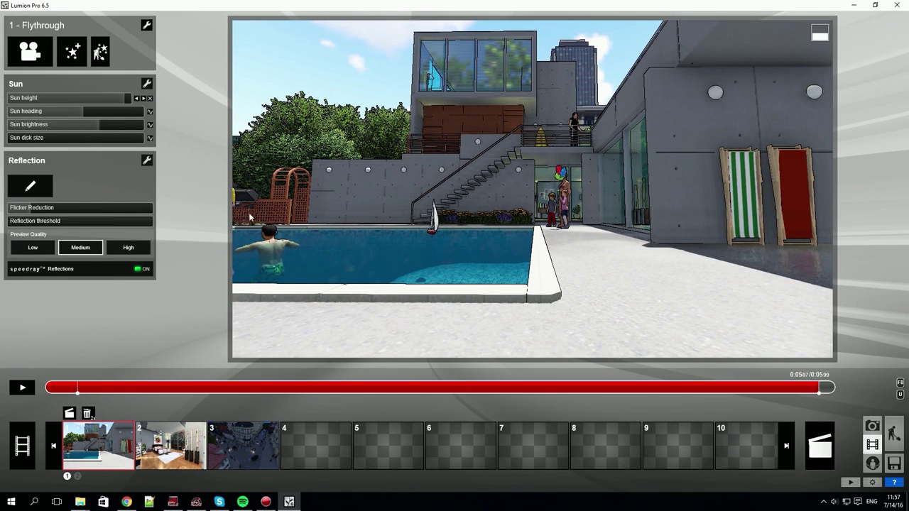
drag(122, 101, 64, 110)
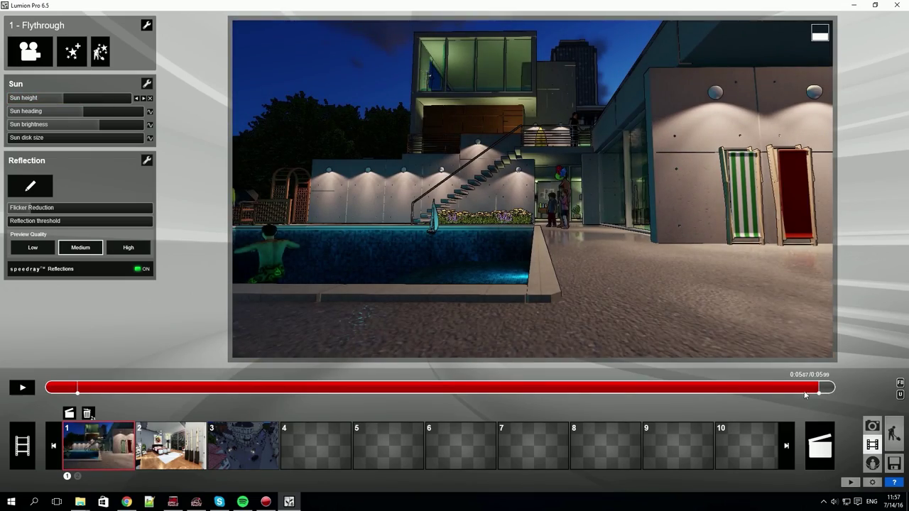
- Preview the poolside sunset, then open the night street clip and scrub through it
drag(649, 388, 118, 385)
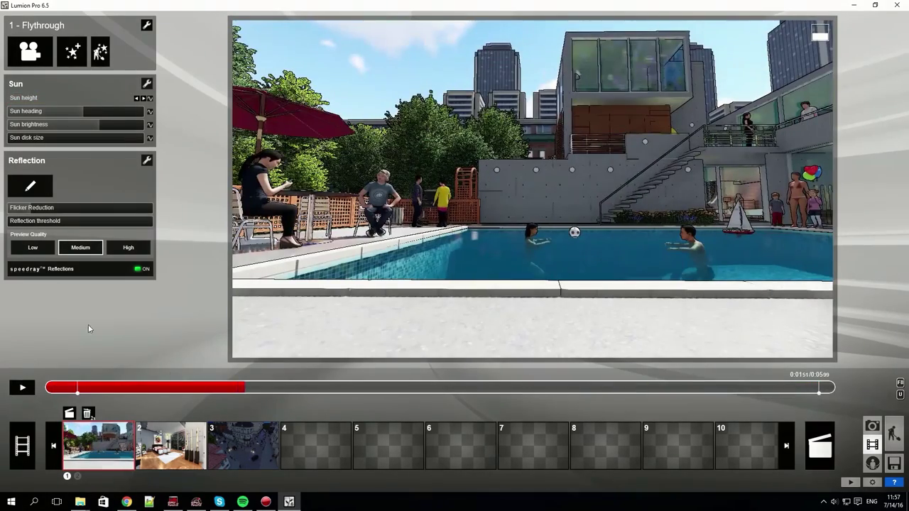
click(137, 99)
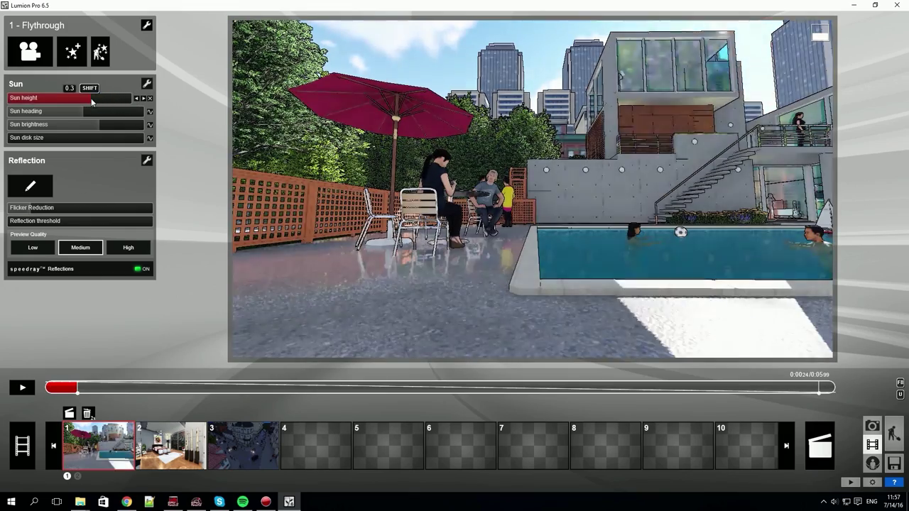
click(24, 388)
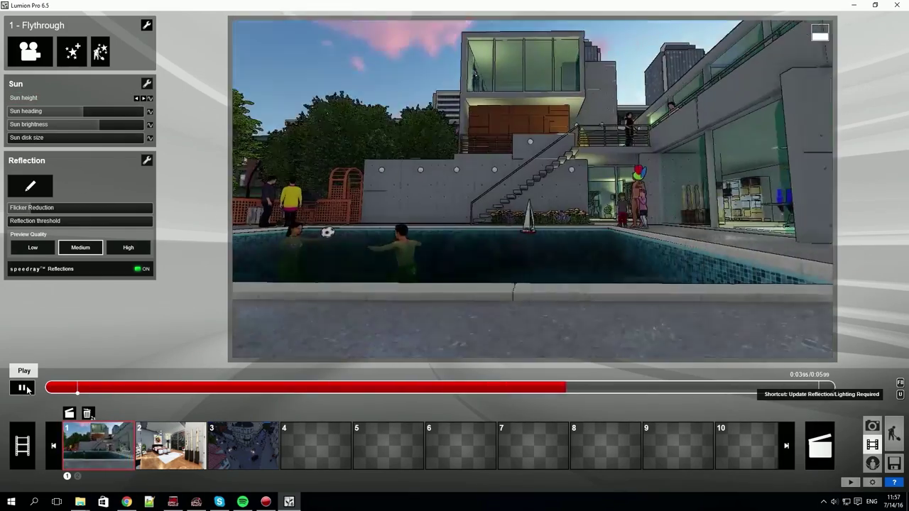
click(23, 388)
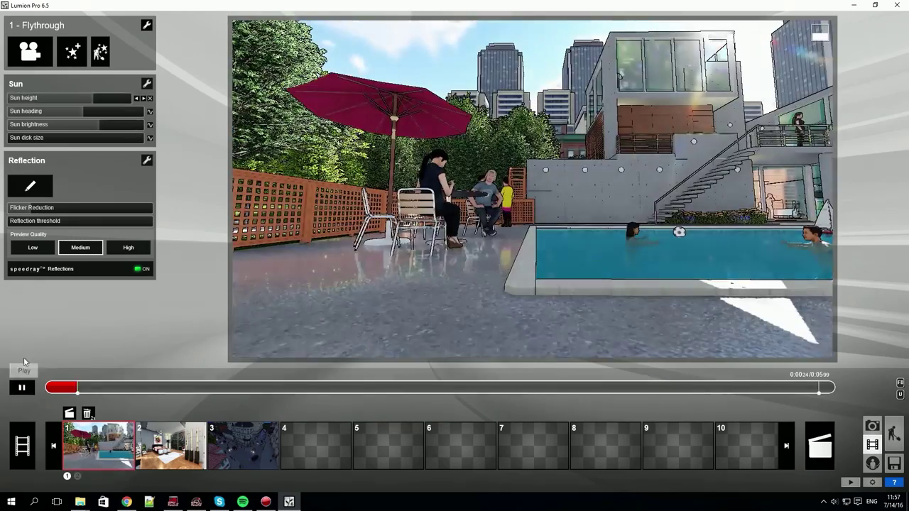
click(237, 450)
mouse_move(64, 386)
mouse_down()
mouse_move(479, 428)
mouse_move(867, 434)
mouse_up()
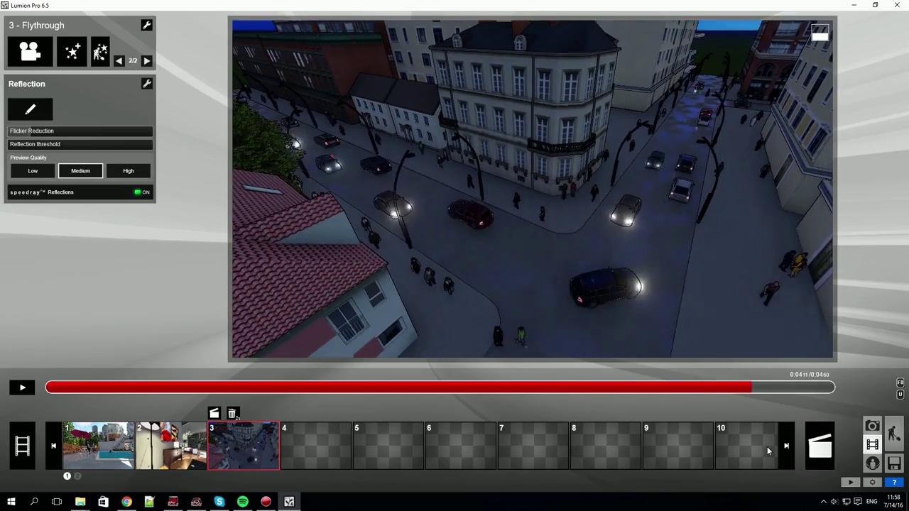
- In Mass Move, select the street path node and lower car speed to 32.76 km/h
click(120, 61)
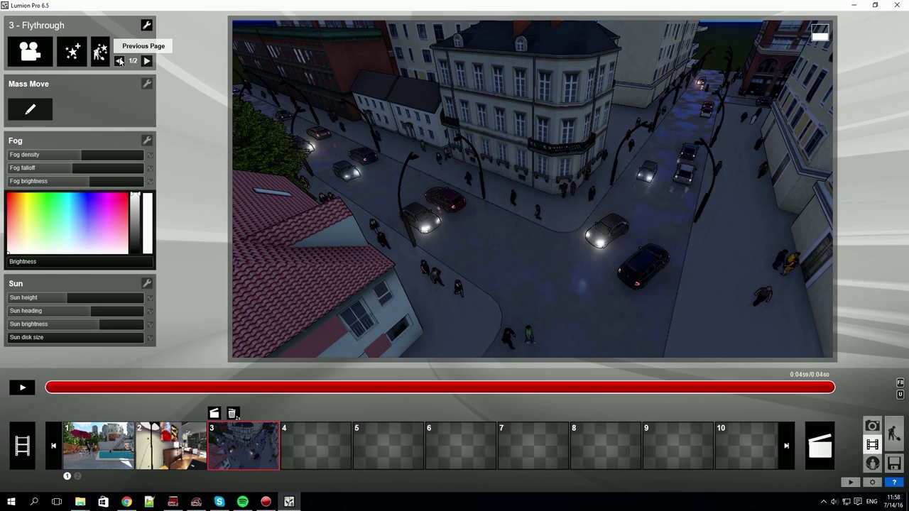
click(31, 110)
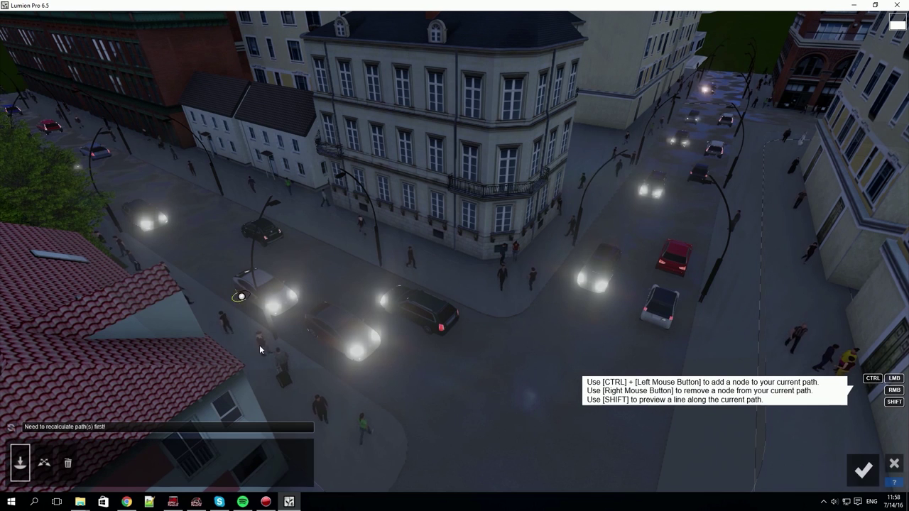
click(12, 428)
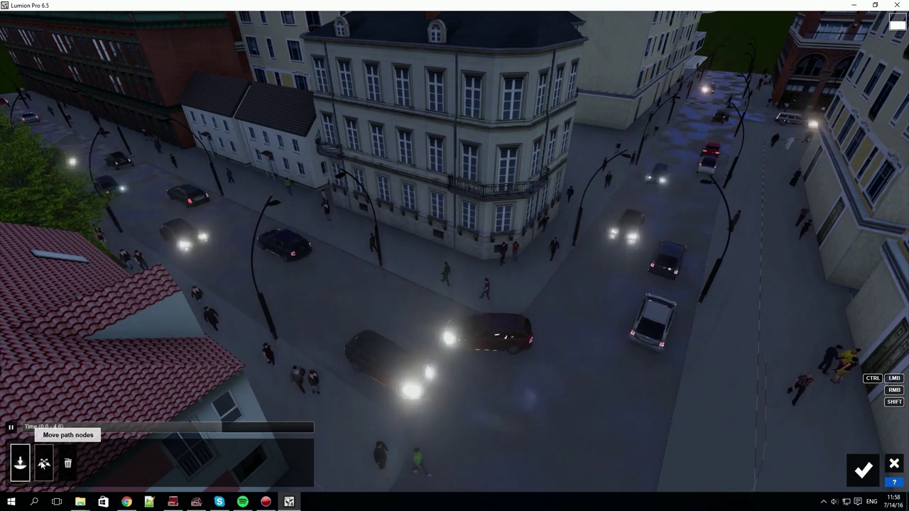
click(44, 462)
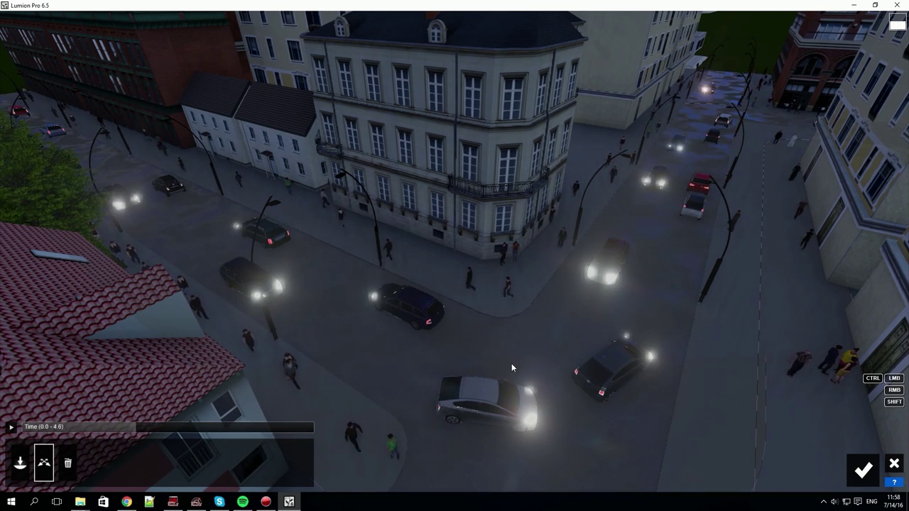
click(557, 424)
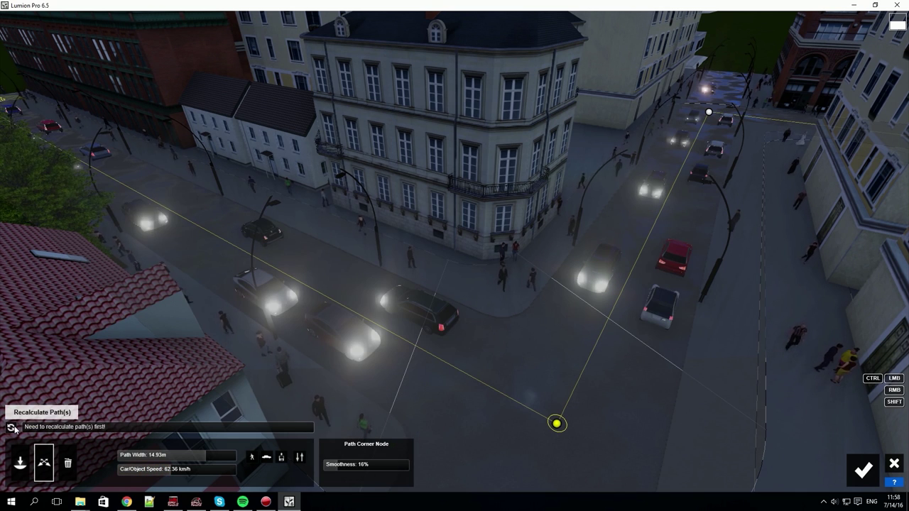
click(12, 428)
click(150, 475)
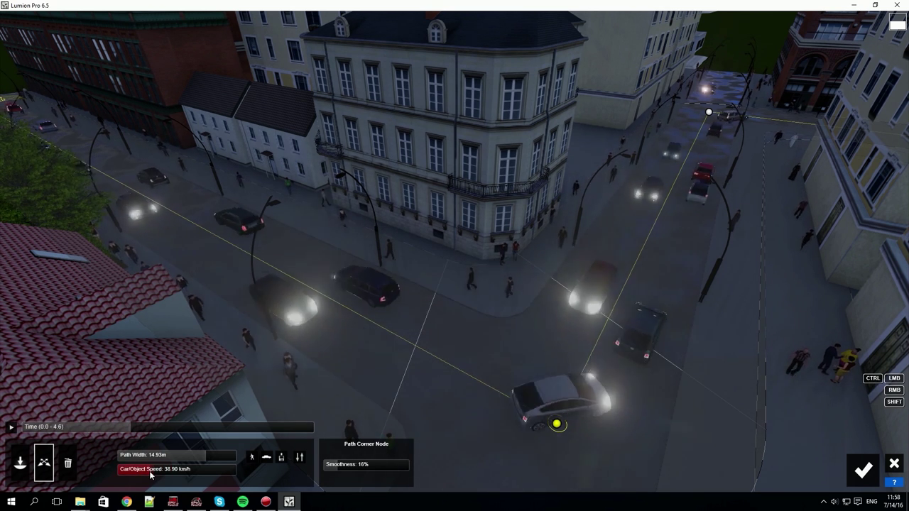
click(11, 428)
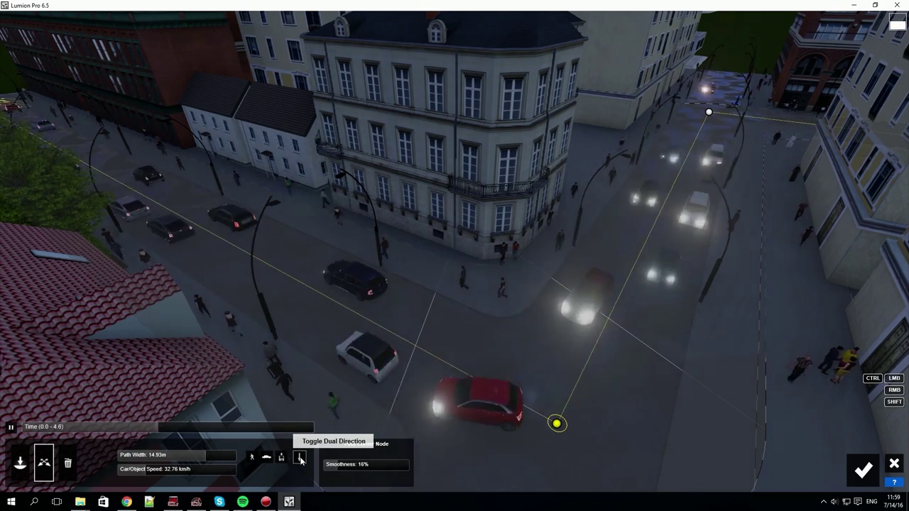
- Compare the traffic with people off and on the path, leaving people on
click(253, 458)
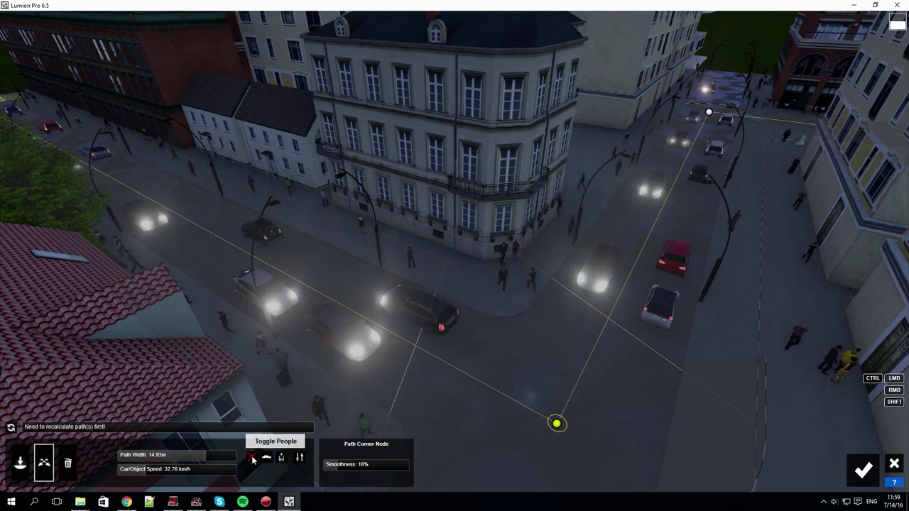
click(12, 428)
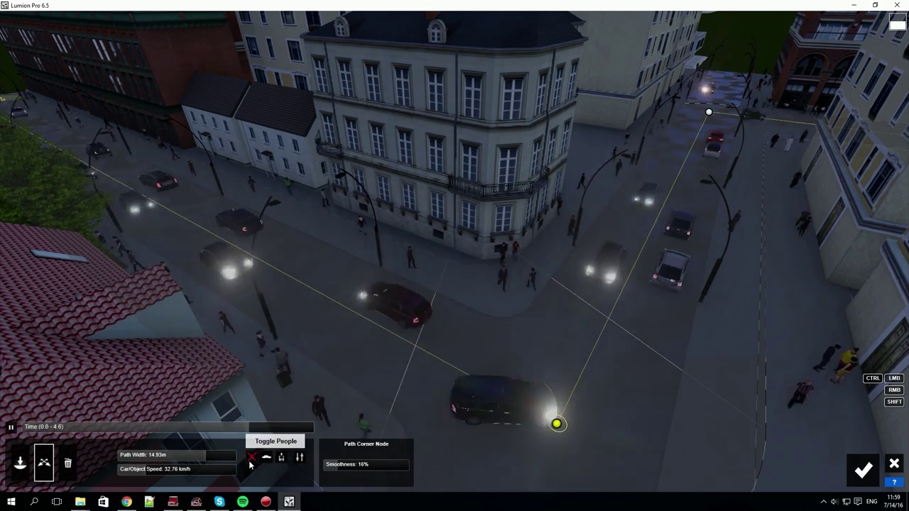
click(253, 458)
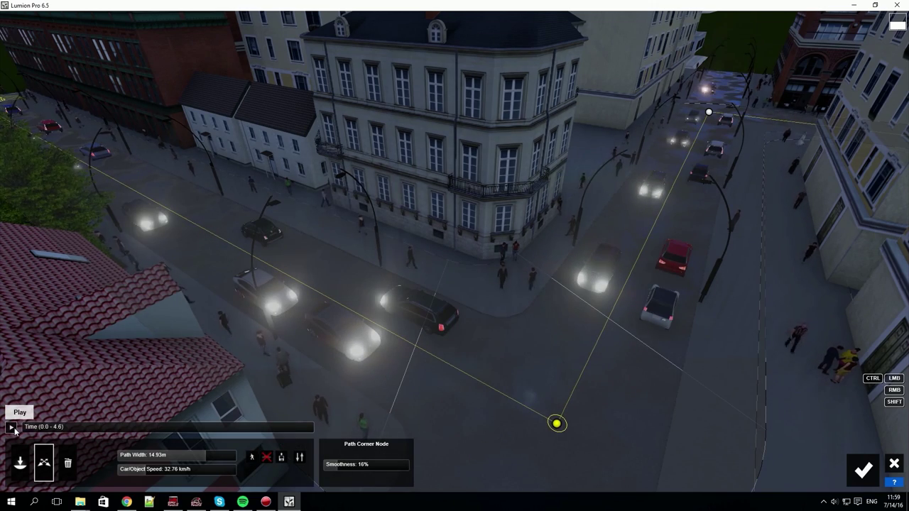
click(12, 429)
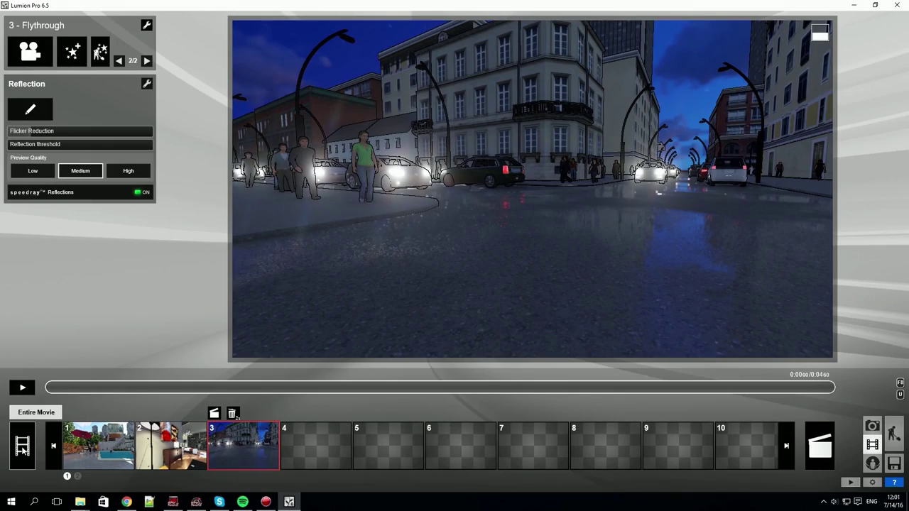
- Export the entire movie as a 1080p, 30 fps MP4 named OverviewMovie
click(23, 446)
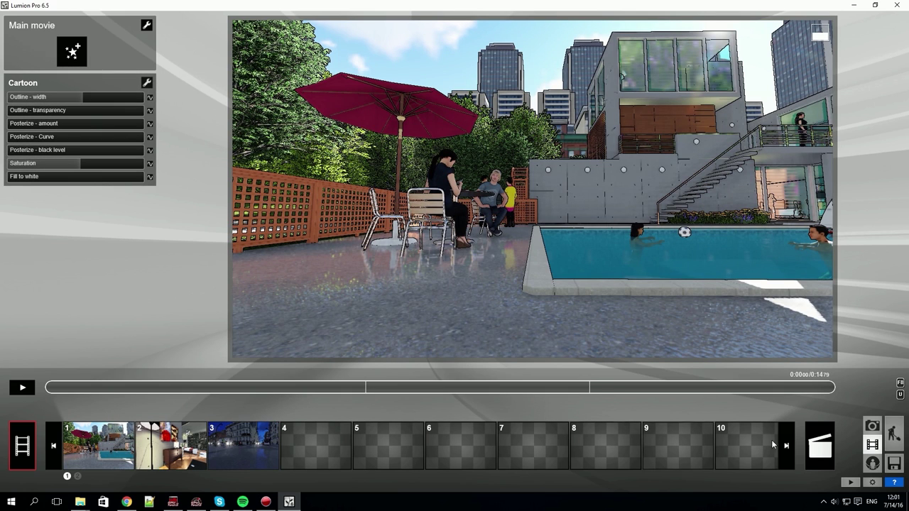
click(826, 452)
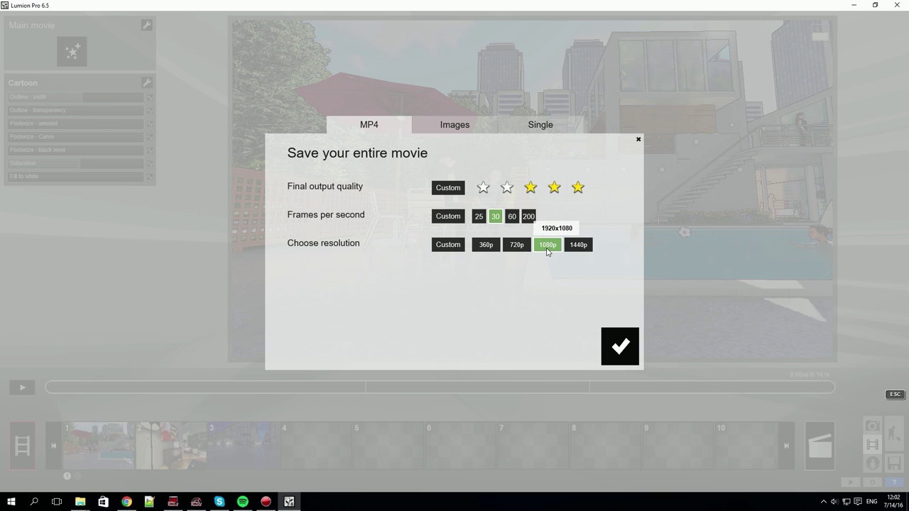
click(610, 342)
text(OverviewMovie)
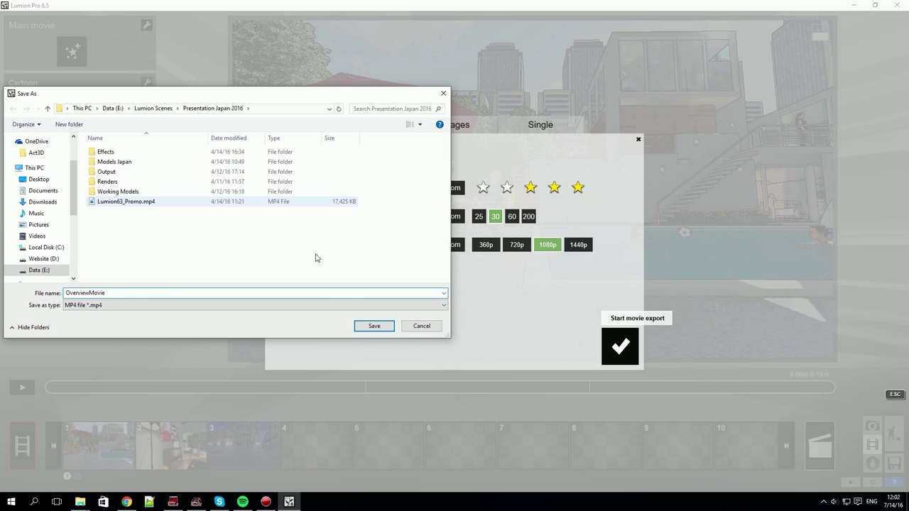
click(376, 328)
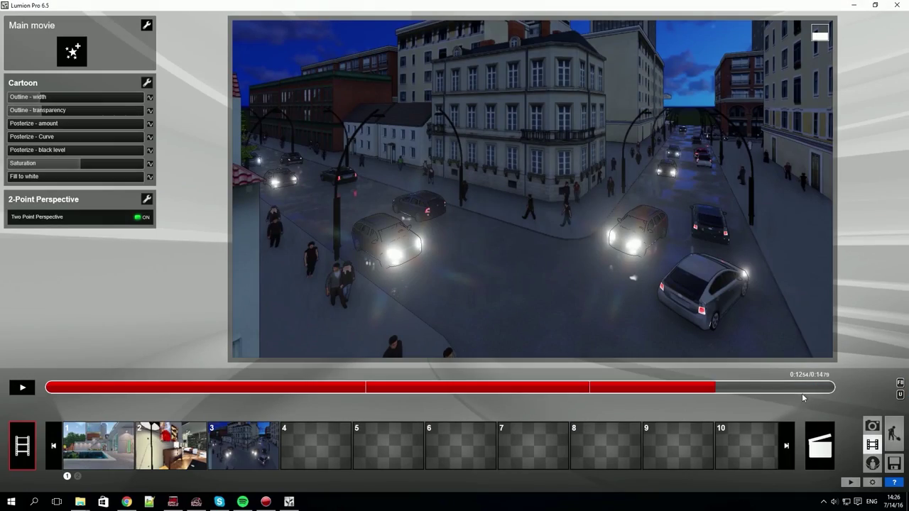
- In Panorama mode, review the Living Room, Master Bedroom and Guest Room viewpoints, then pick the empty sixth slot
click(873, 463)
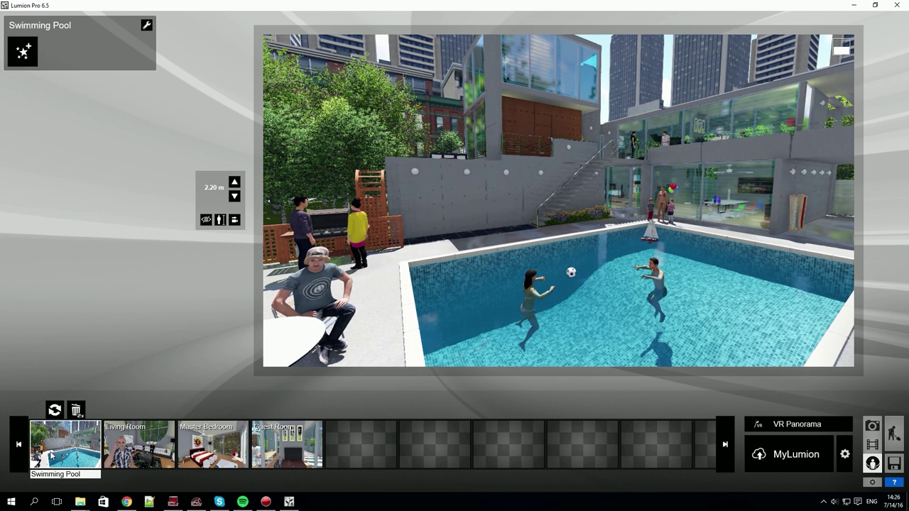
click(151, 448)
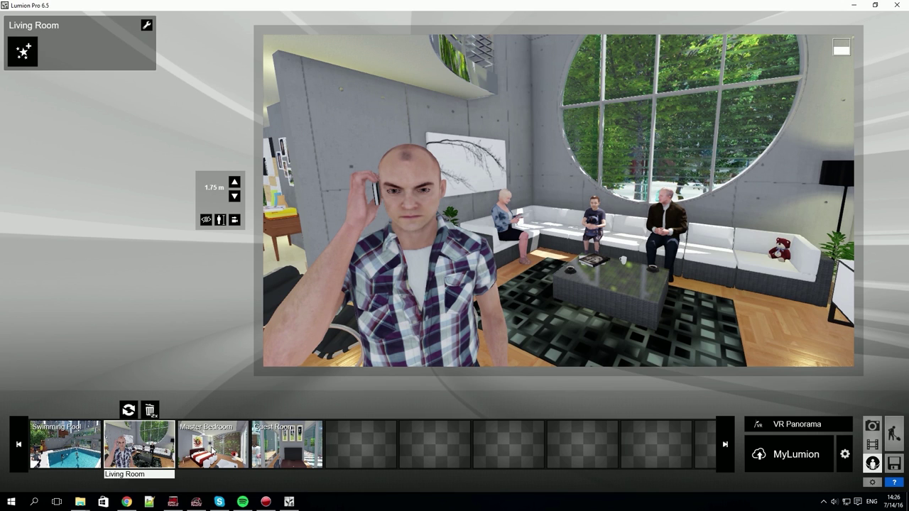
click(212, 450)
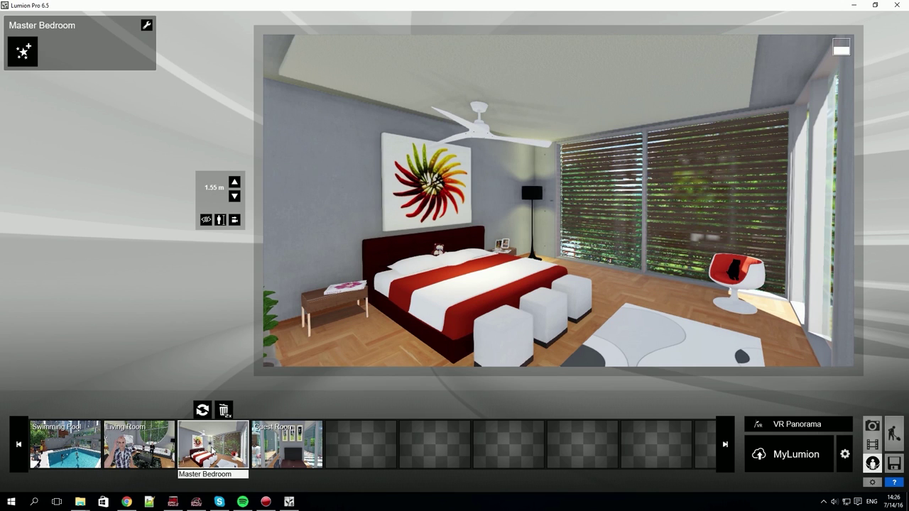
click(304, 451)
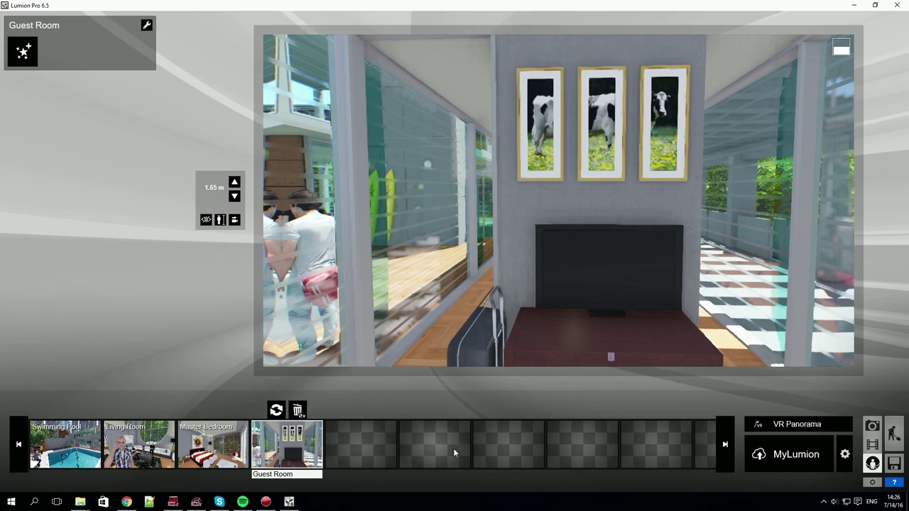
click(364, 445)
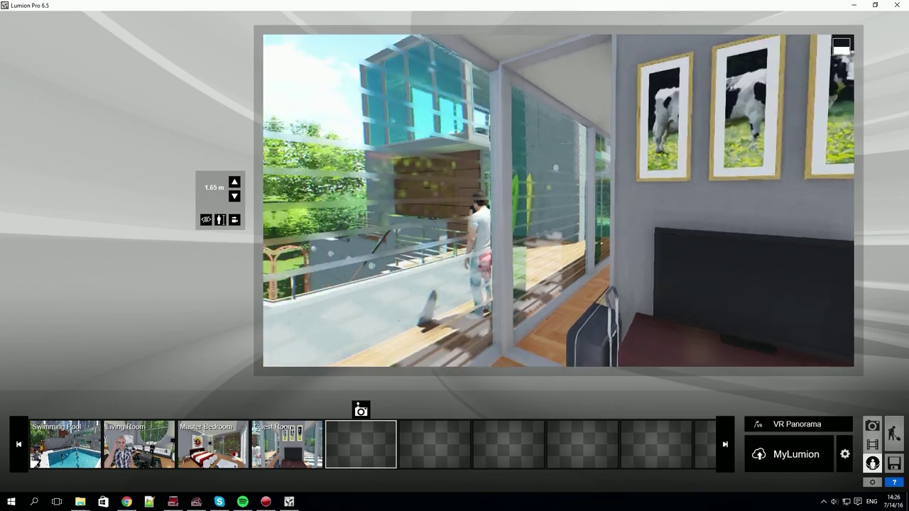
right_drag(536, 277, 426, 277)
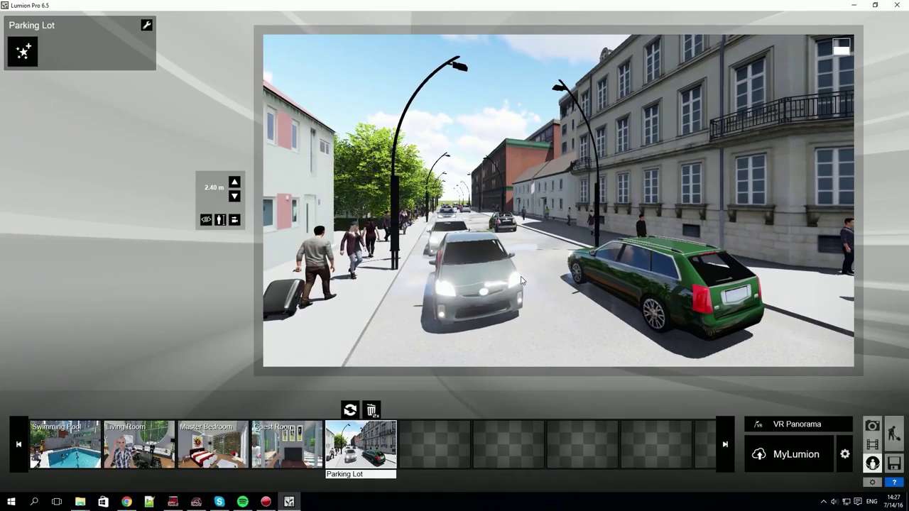
click(412, 434)
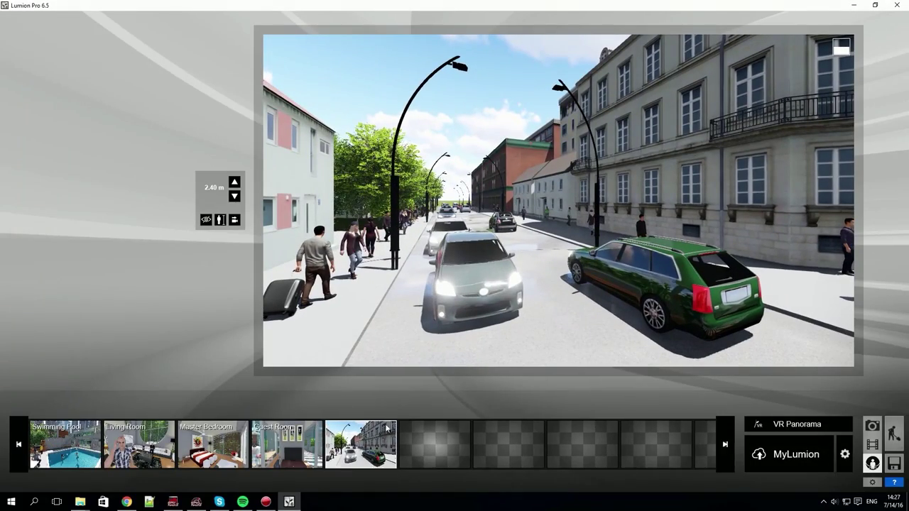
- Store the street view at 1.60 m eye level as a viewpoint titled 'Street'
click(221, 220)
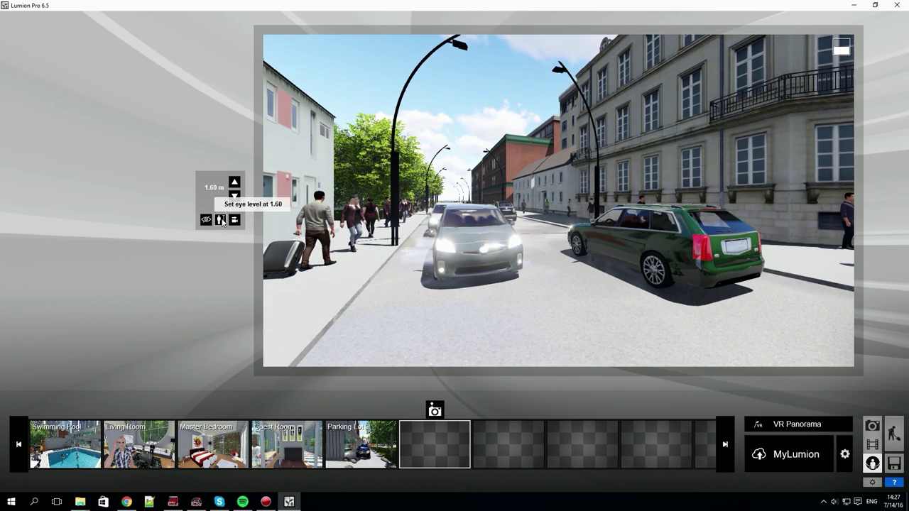
click(435, 412)
click(438, 474)
text(Stree)
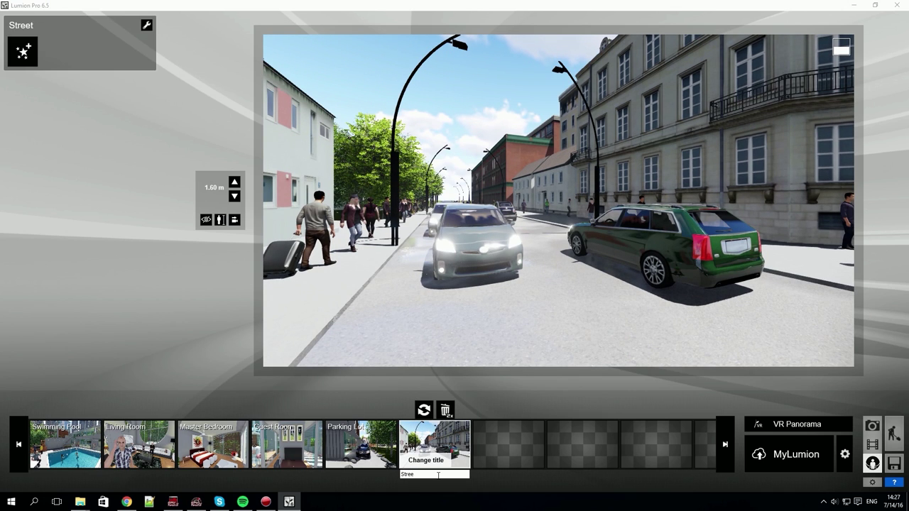
text(t)
key(Return)
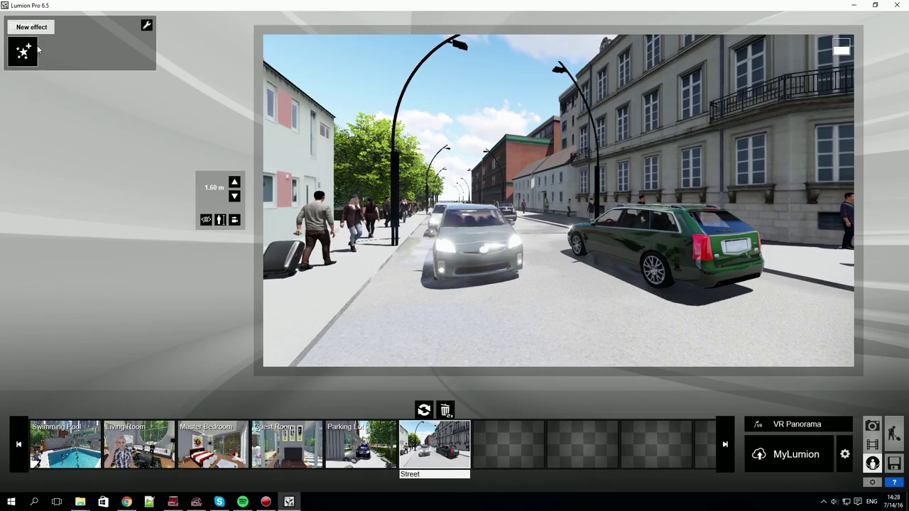
- Paste the copied night effects onto Street, then bring up the VR Panorama settings
click(147, 27)
click(95, 44)
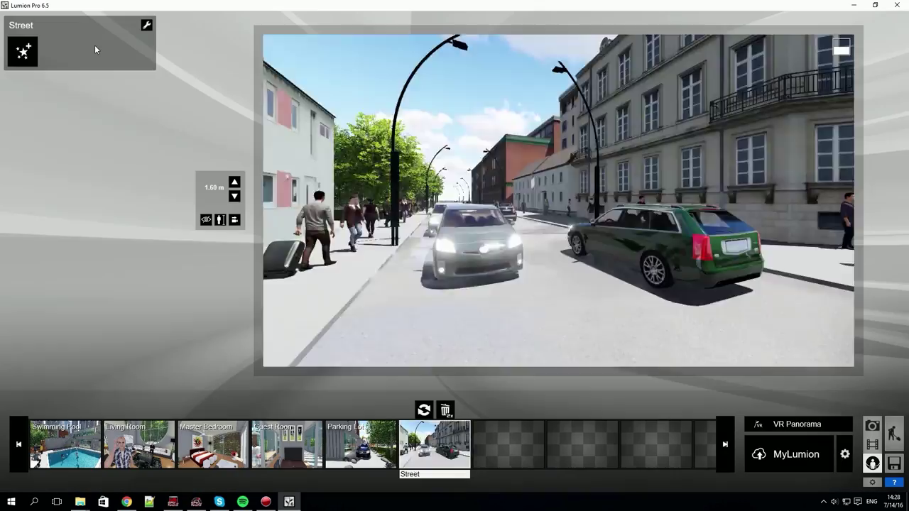
click(64, 443)
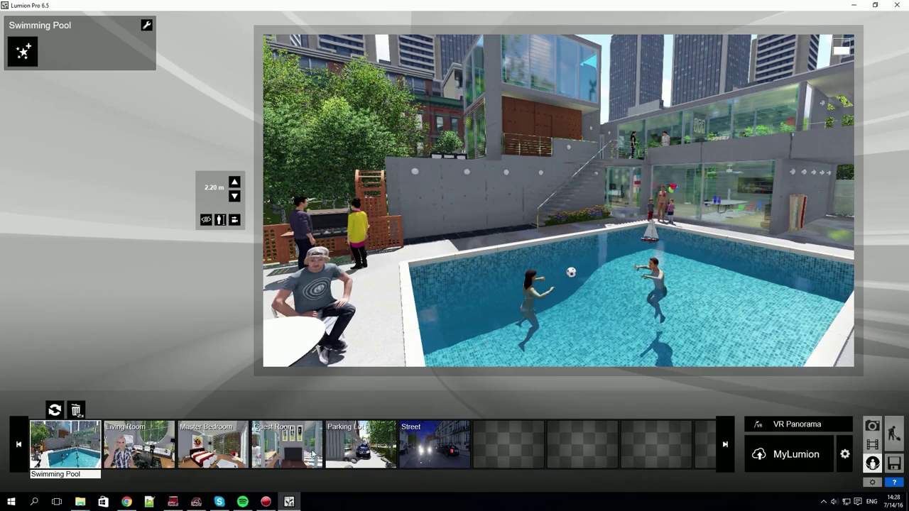
click(790, 455)
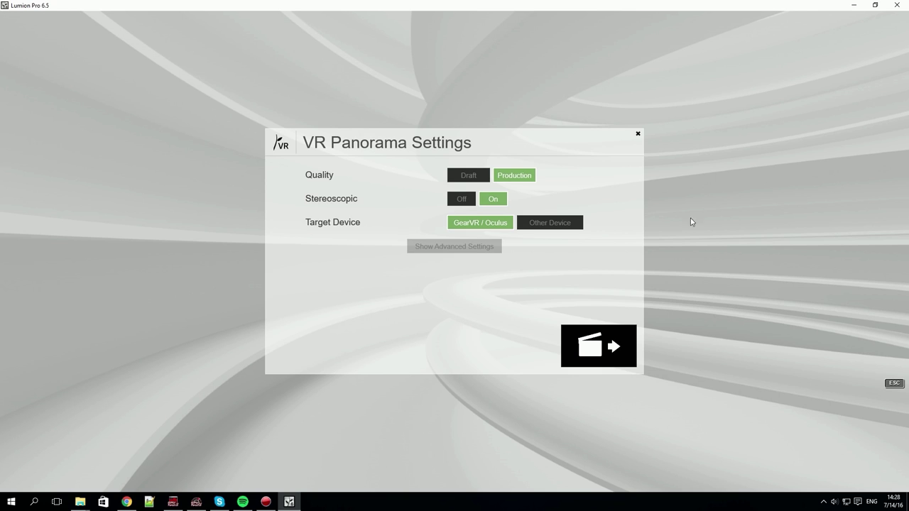
- Keep the GearVR/Oculus target and render the panoramas to MyLumion at Draft quality
click(548, 225)
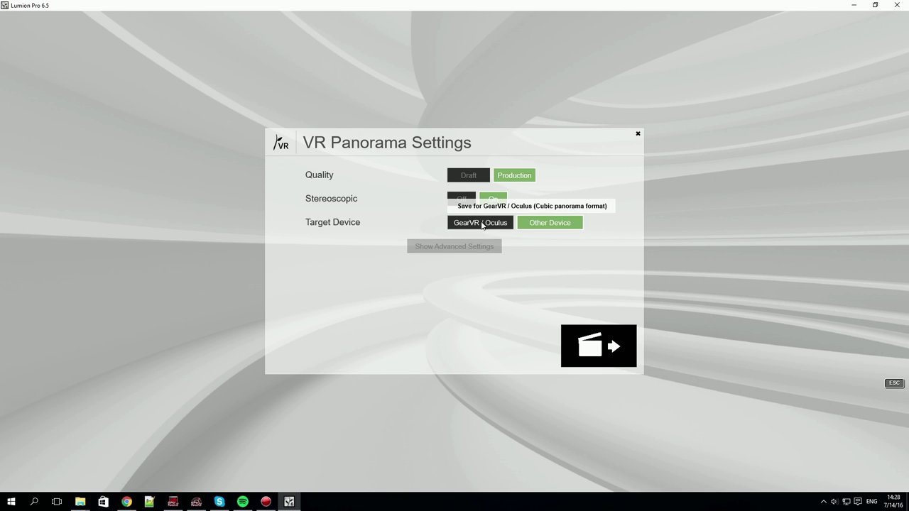
click(482, 225)
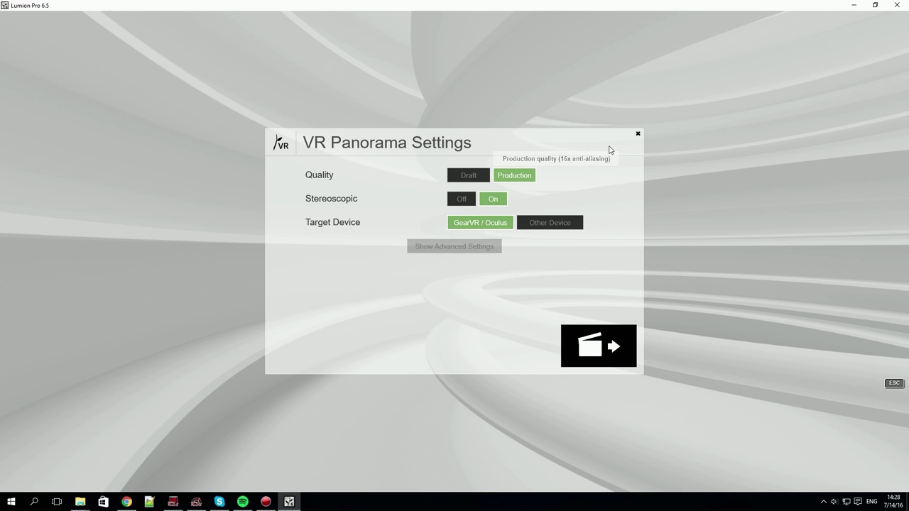
click(638, 136)
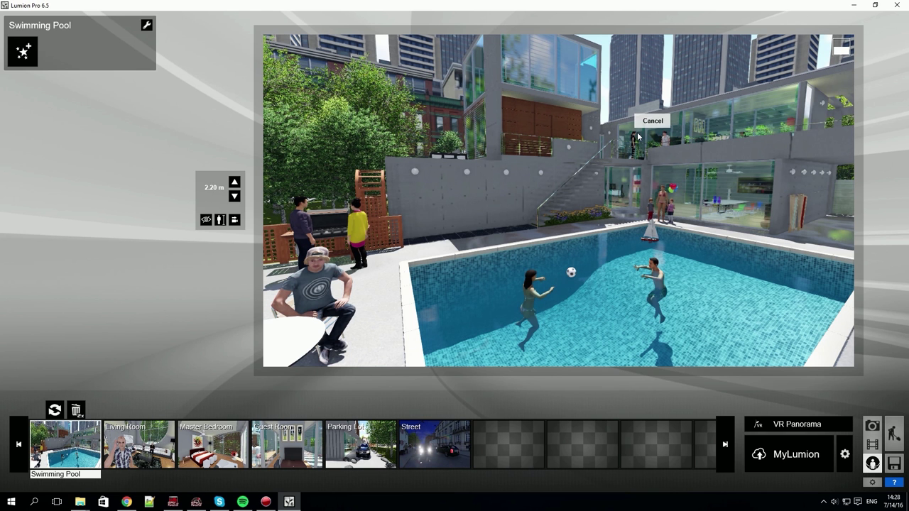
click(790, 456)
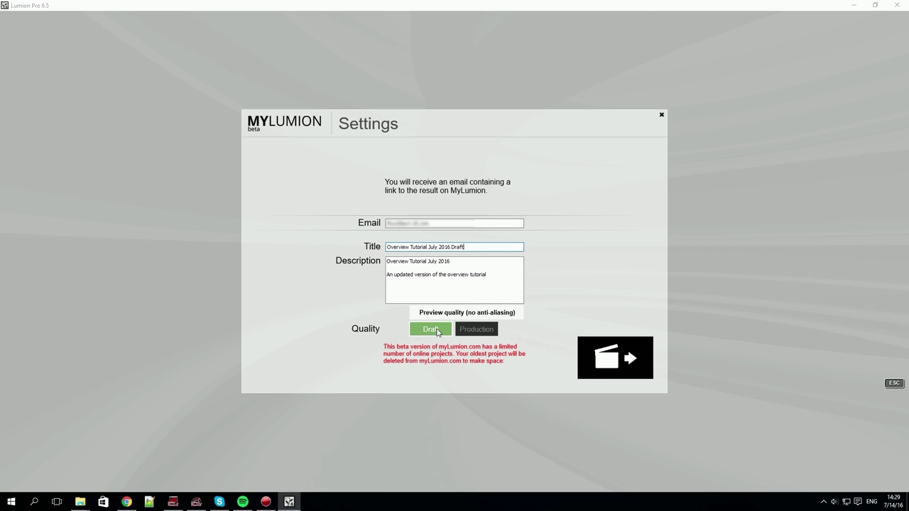
click(608, 362)
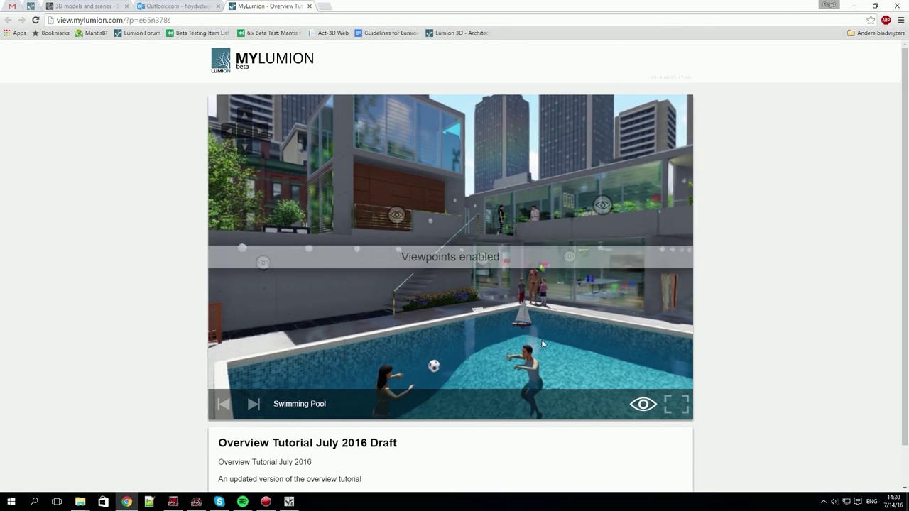
- Switch to the Parking Lot panorama, then edit and save the 'Villa downtown area at night' project on MyLumion
click(270, 271)
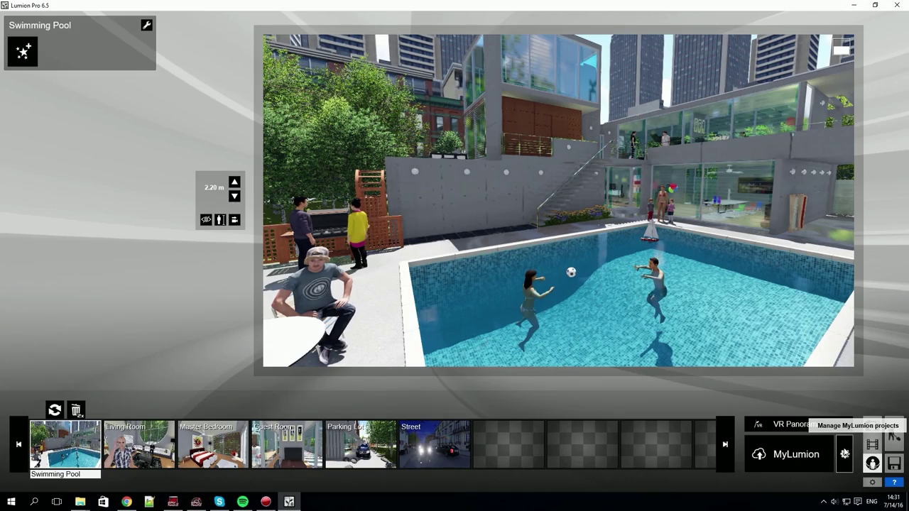
click(844, 453)
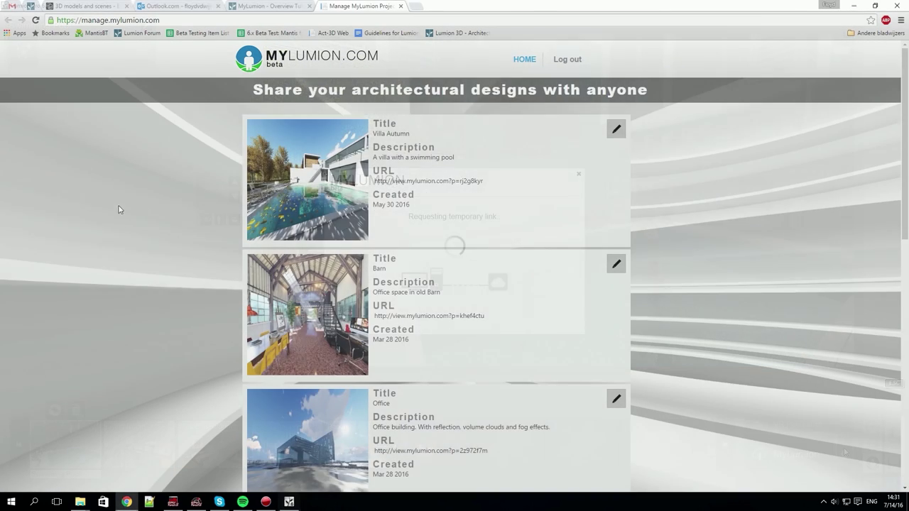
scroll(118, 205, down, 2)
scroll(119, 207, down, 2)
scroll(118, 207, down, 4)
scroll(118, 210, up, 2)
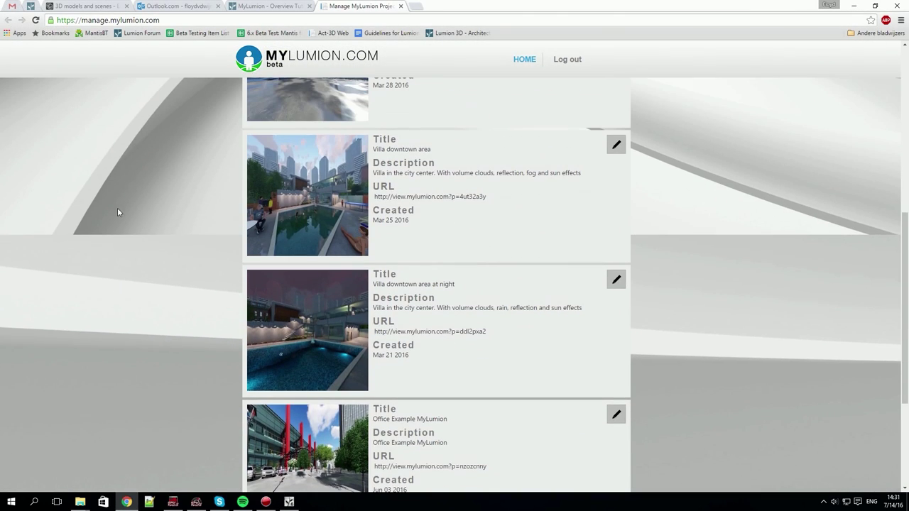
click(614, 282)
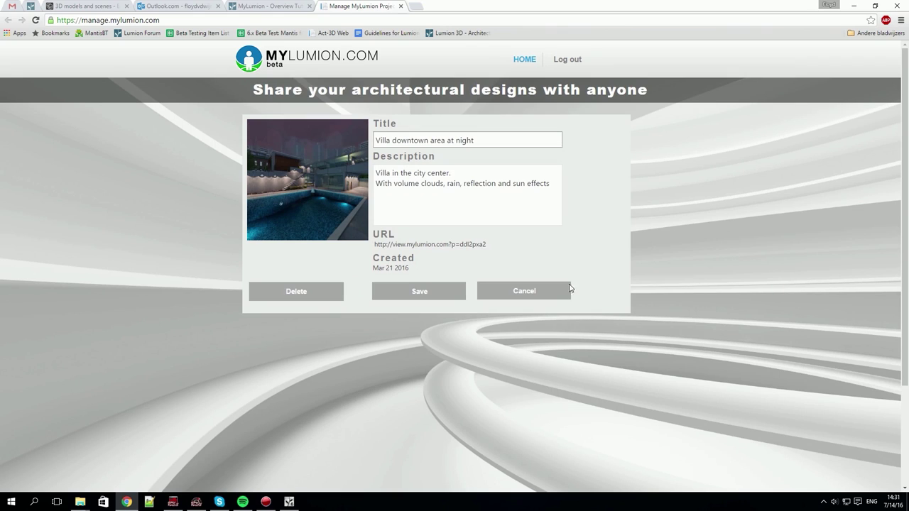
click(397, 292)
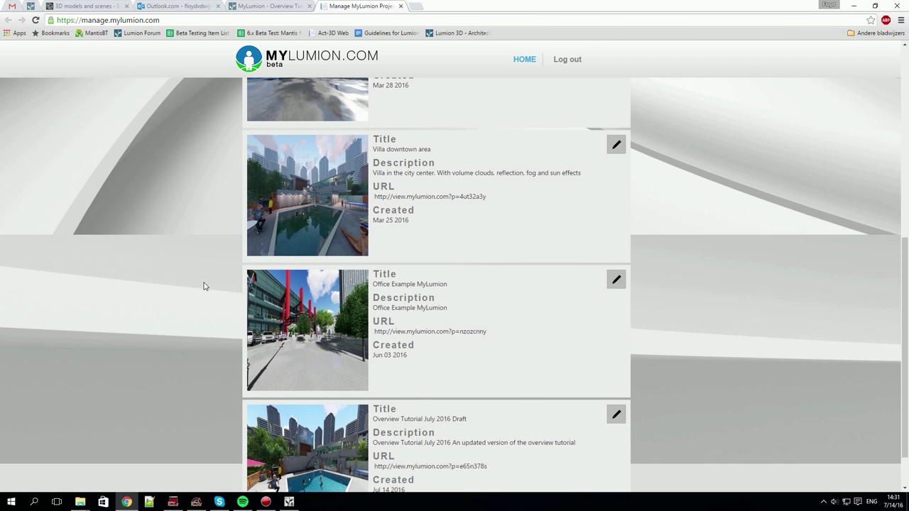
- View the Office project's 360 panorama and turn it toward the sun
scroll(203, 287, down, 1)
scroll(201, 282, up, 3)
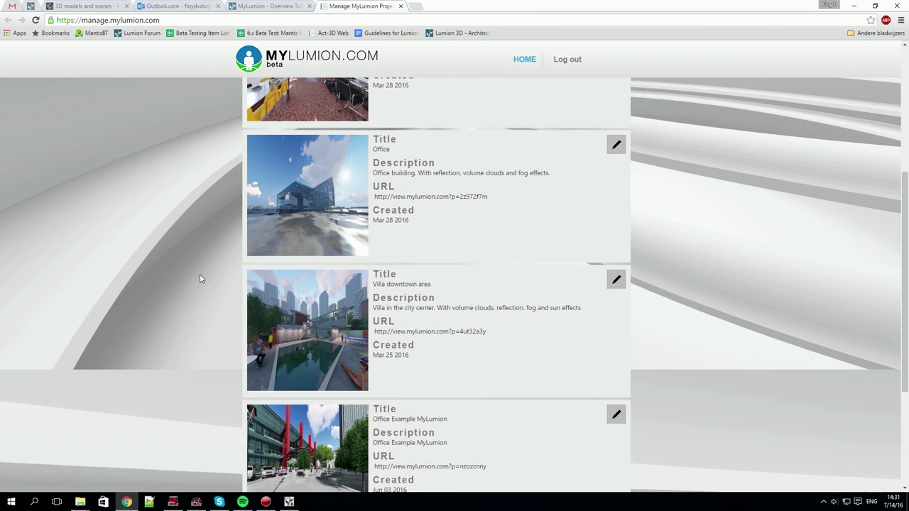
scroll(200, 280, up, 2)
click(425, 339)
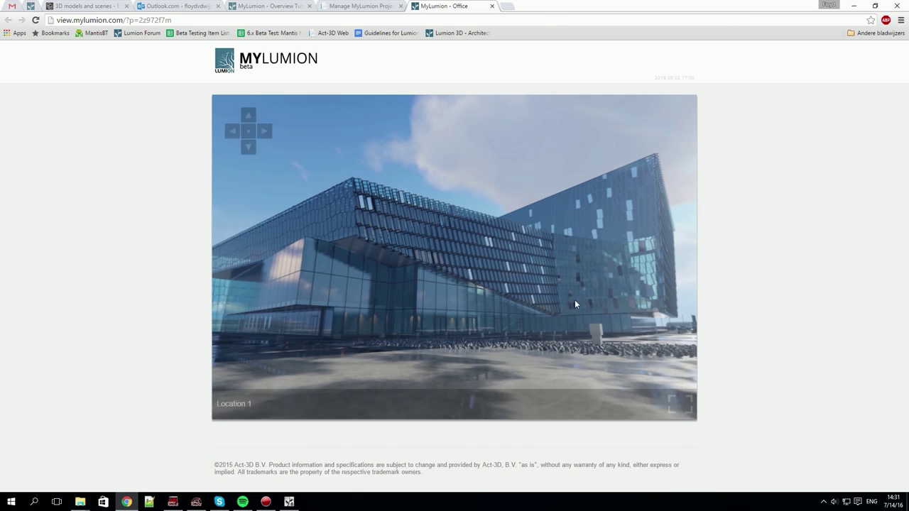
drag(574, 300, 274, 306)
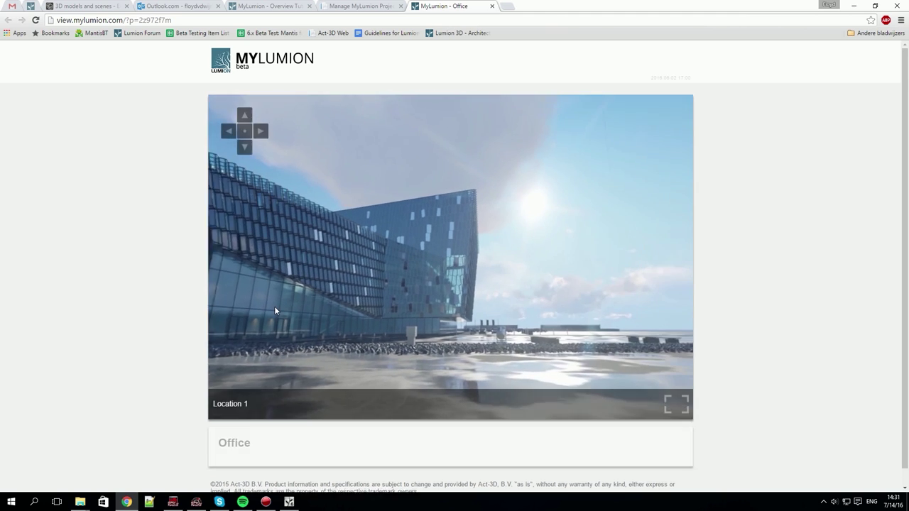
drag(545, 304, 282, 277)
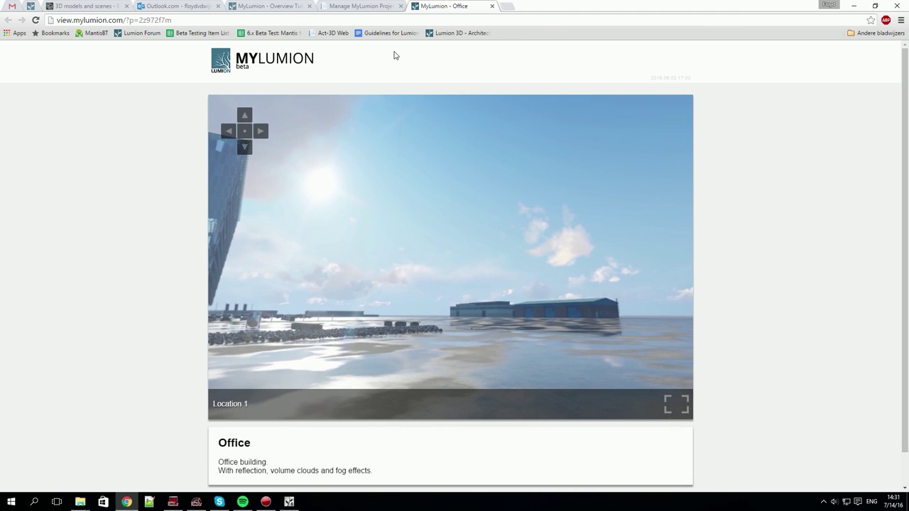